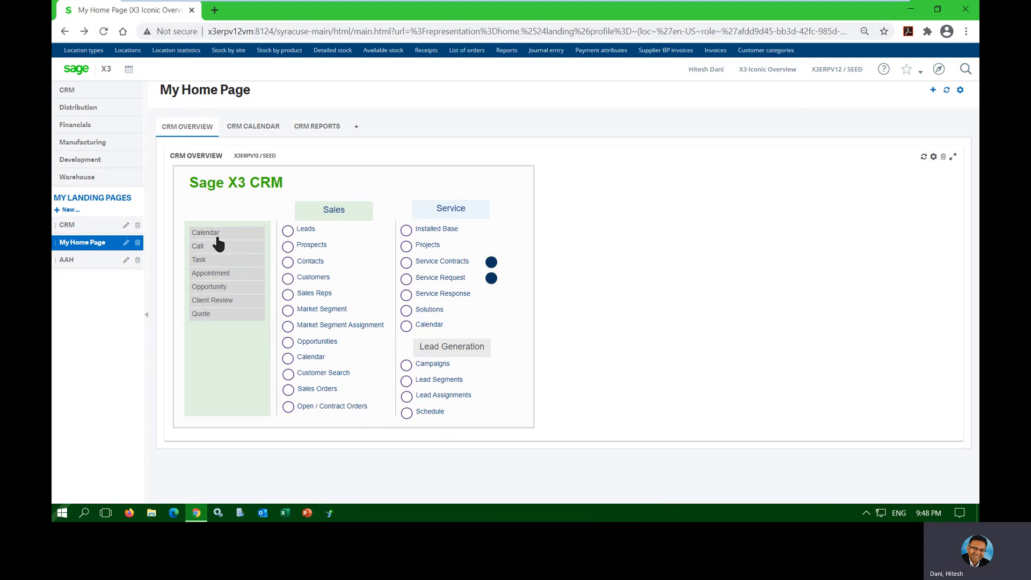
View the CRM calendar, preview the ABC Industrial call on November 30, and return to the CRM overview.
{"action": "left_click", "coordinate": [261, 127]}
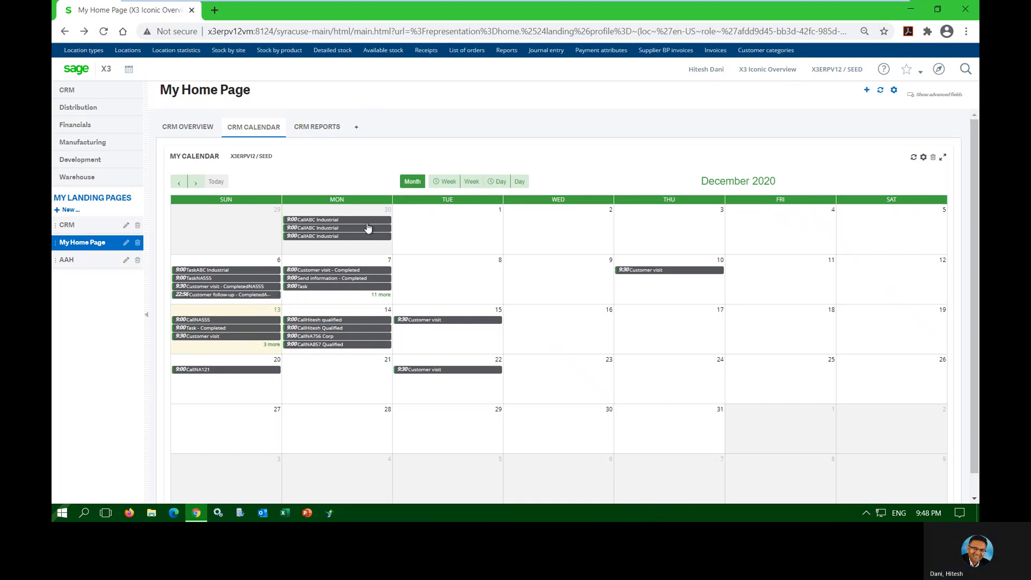
{"action": "mouse_move", "coordinate": [332, 225]}
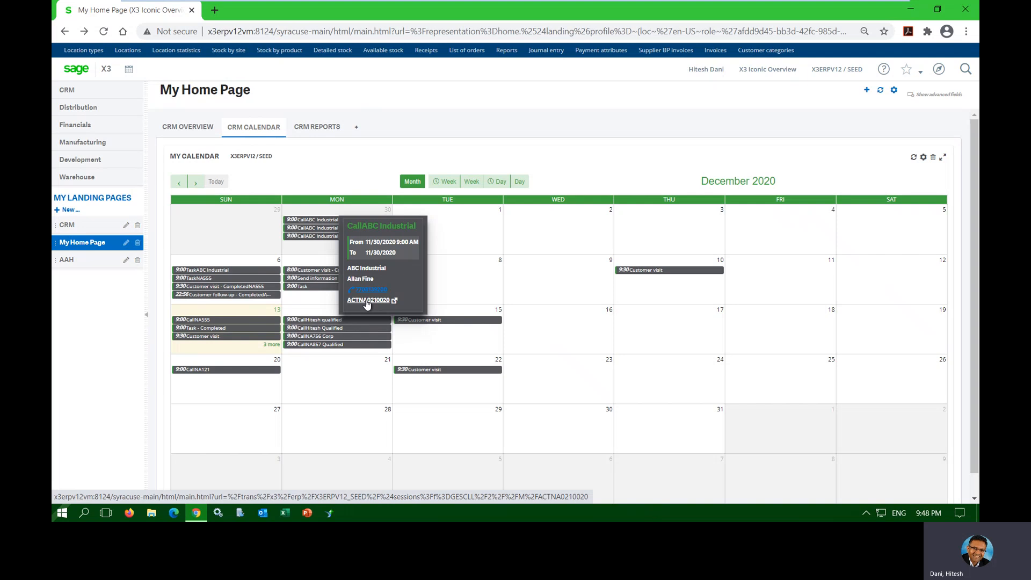
{"action": "left_click", "coordinate": [184, 129]}
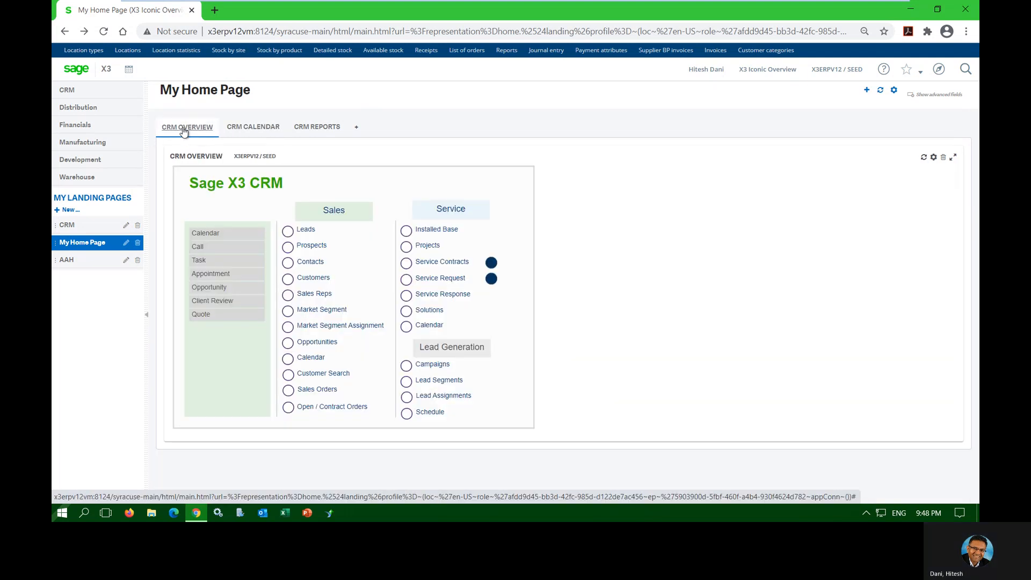
Open the planning calendar with the ALL Full entry ADMIN transaction and search for the preset employee's activities.
{"action": "left_click", "coordinate": [205, 232]}
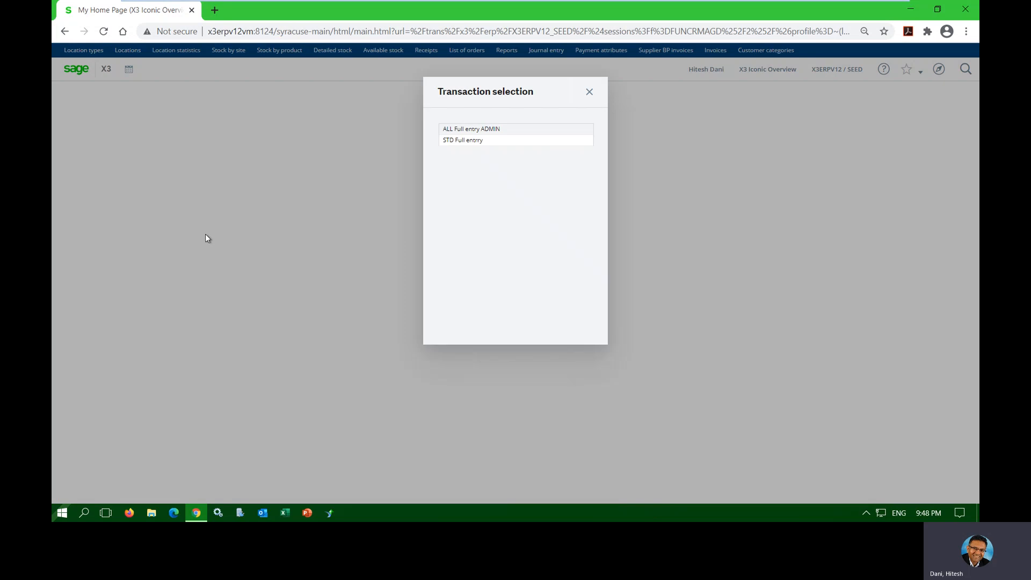
{"action": "left_click", "coordinate": [482, 129]}
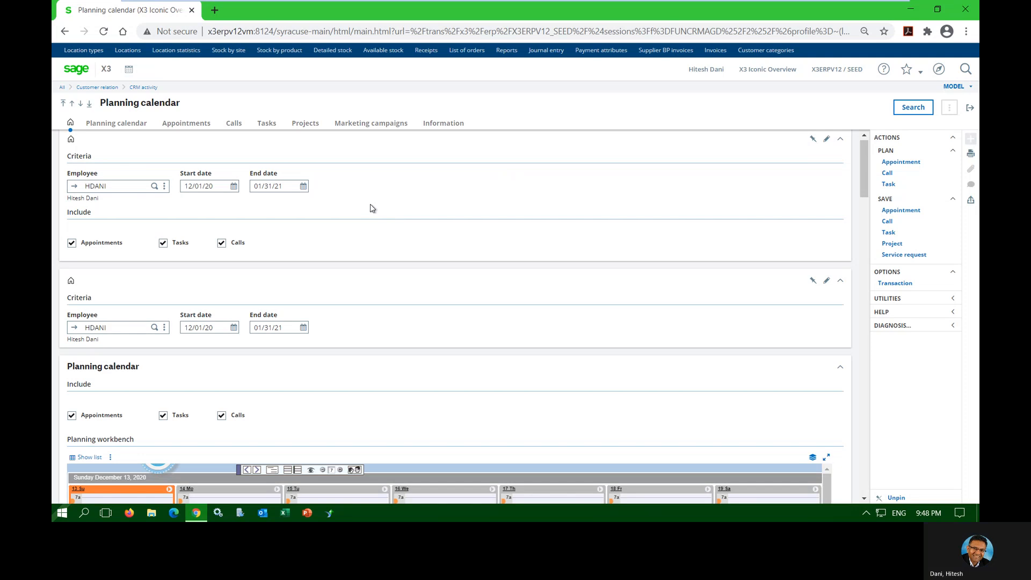
{"action": "left_click", "coordinate": [155, 186]}
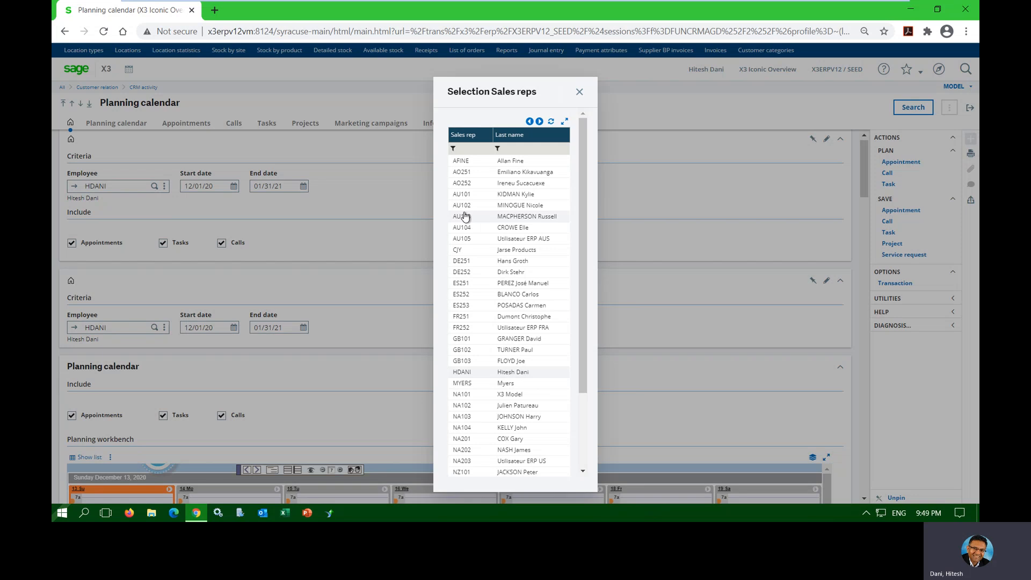
{"action": "left_click", "coordinate": [579, 92]}
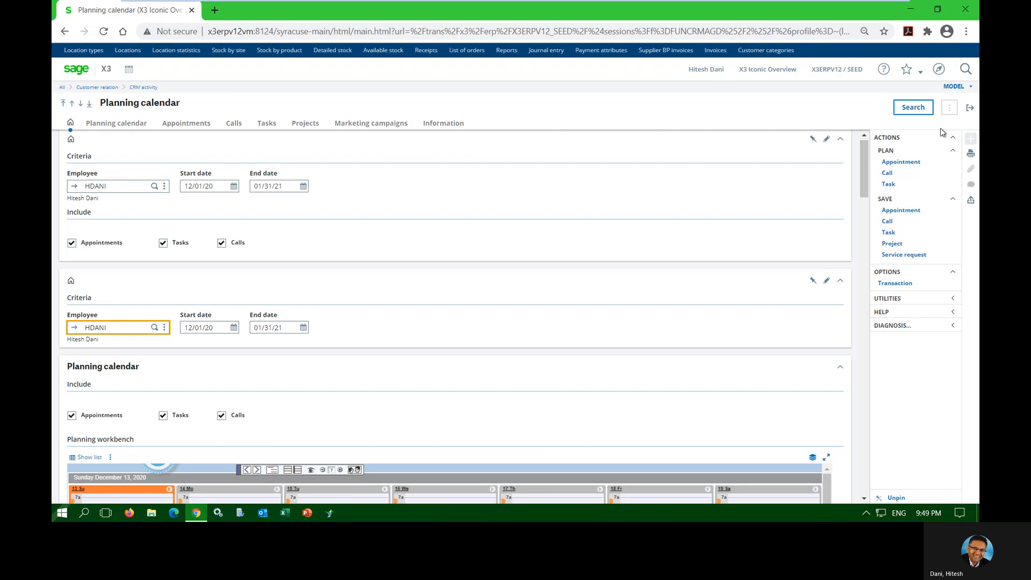
{"action": "left_click", "coordinate": [912, 107]}
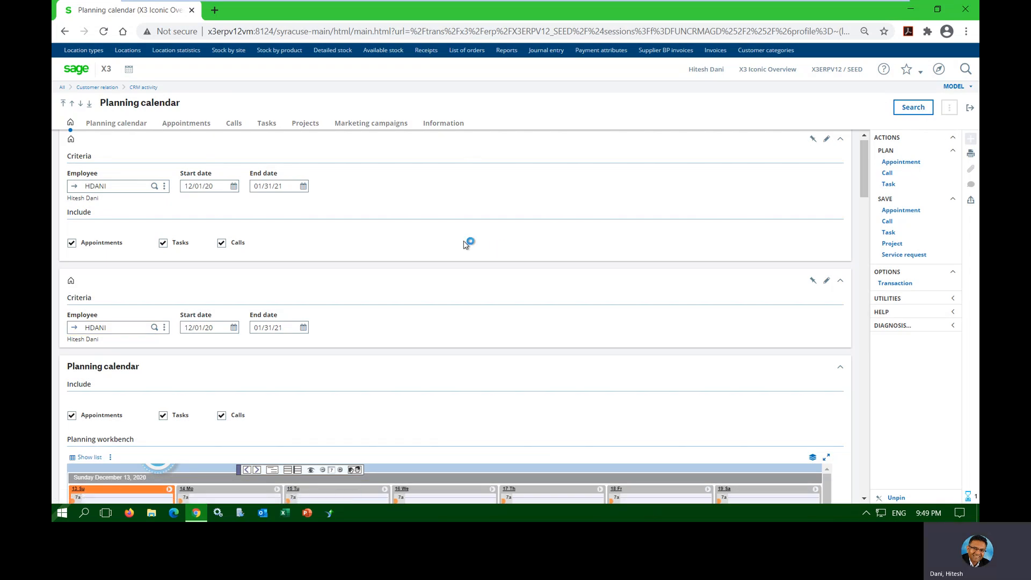
{"action": "scroll", "coordinate": [455, 248], "scroll_direction": "down", "scroll_amount": 2}
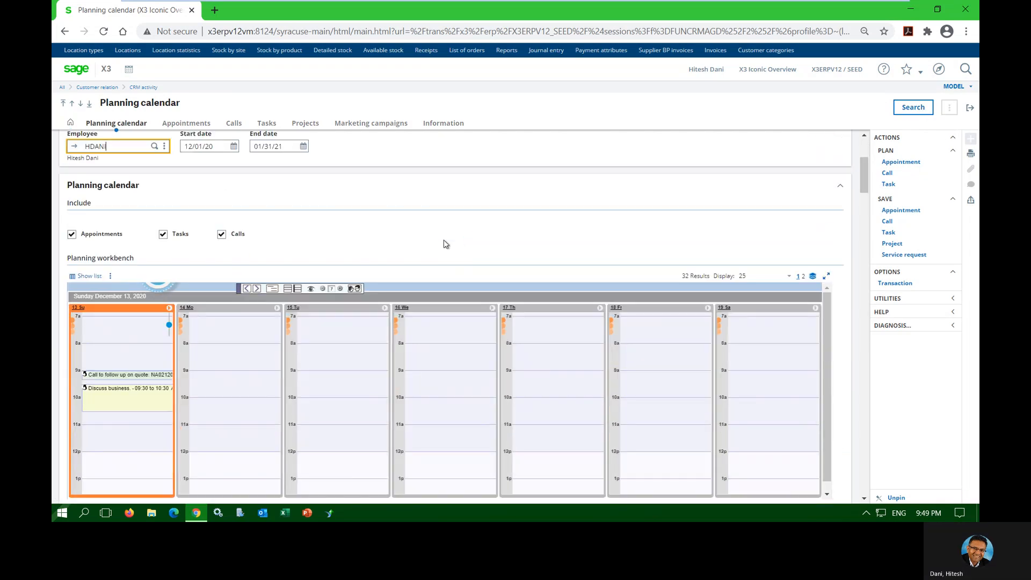
Display the previous week in the planning workbench and toggle its list display.
{"action": "left_click", "coordinate": [244, 290]}
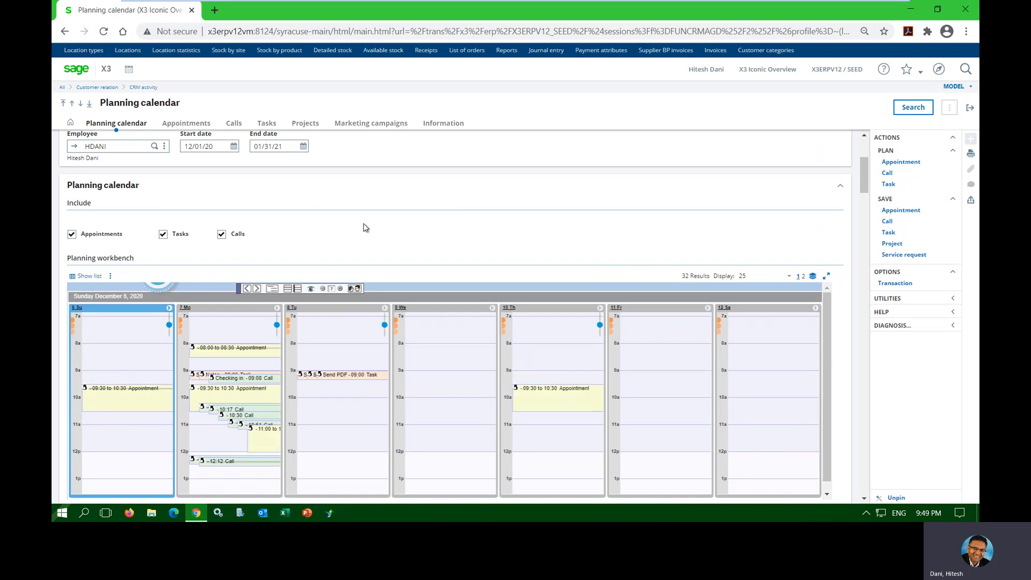
{"action": "scroll", "coordinate": [363, 227], "scroll_direction": "down", "scroll_amount": 1}
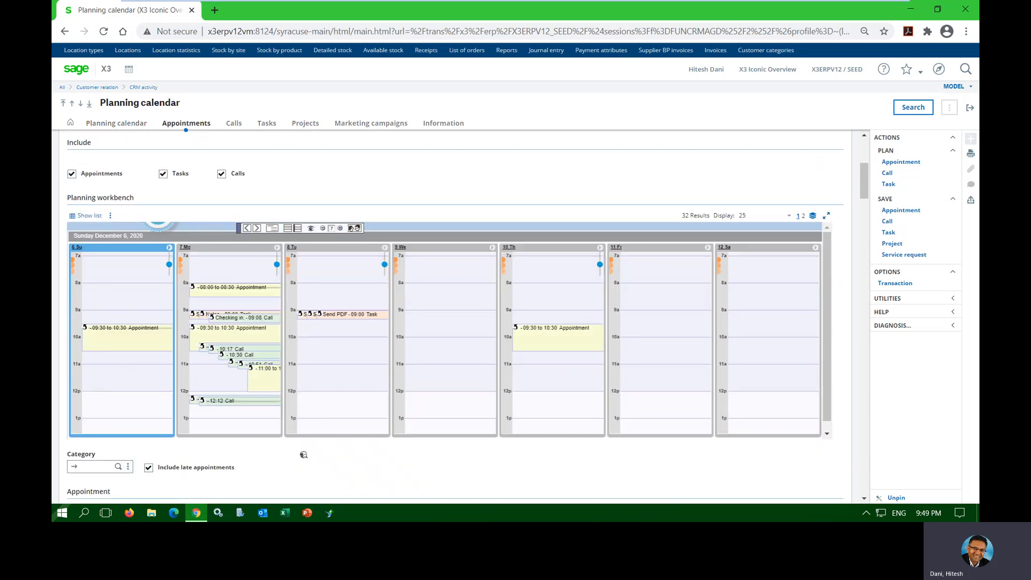
{"action": "left_click", "coordinate": [88, 216]}
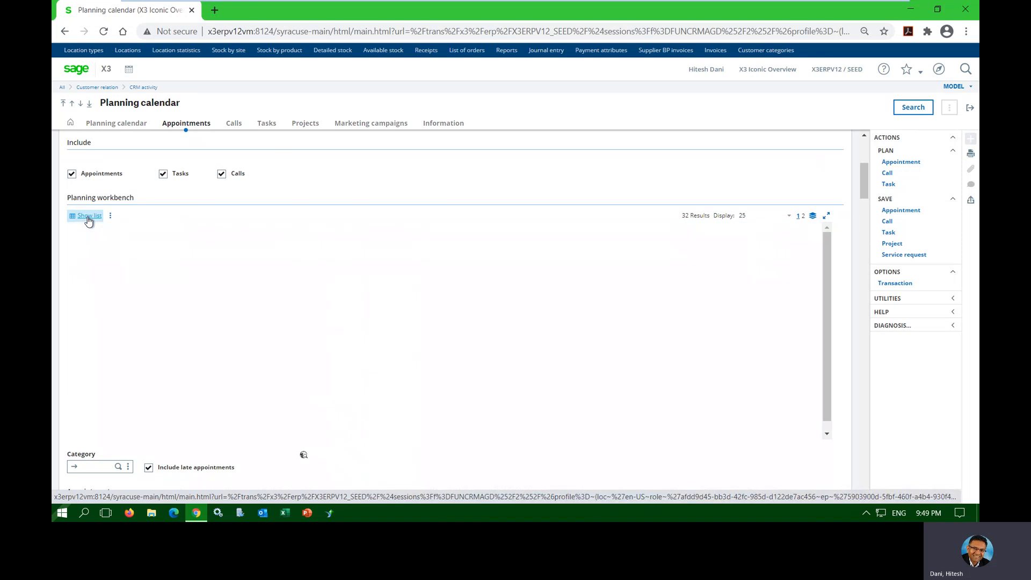
Review the appointments, calls, tasks, projects and marketing operations in the planning calendar, and return to the home page.
{"action": "scroll", "coordinate": [385, 174], "scroll_direction": "down", "scroll_amount": 6}
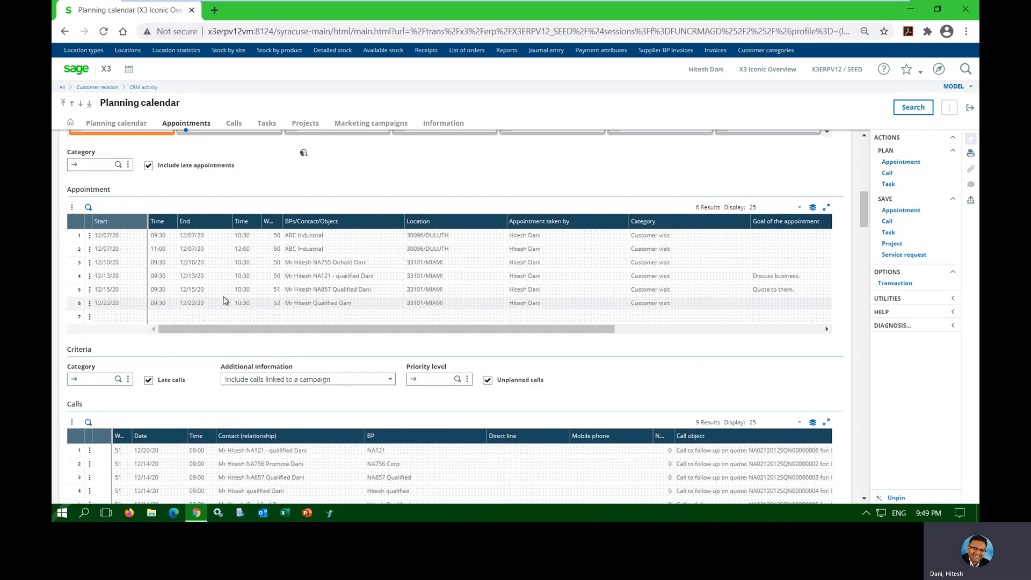
{"action": "scroll", "coordinate": [220, 299], "scroll_direction": "down", "scroll_amount": 2}
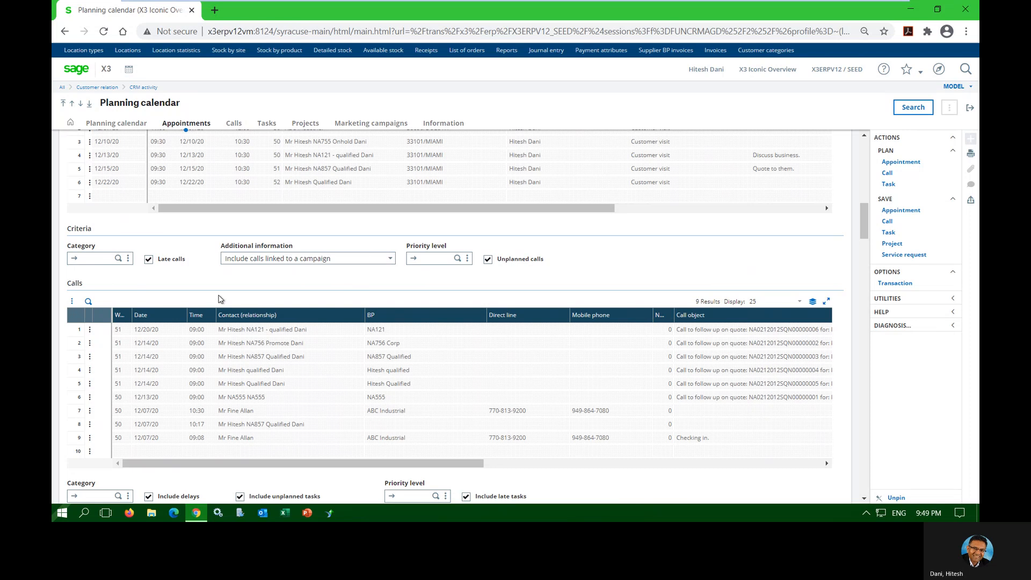
{"action": "scroll", "coordinate": [219, 299], "scroll_direction": "down", "scroll_amount": 4}
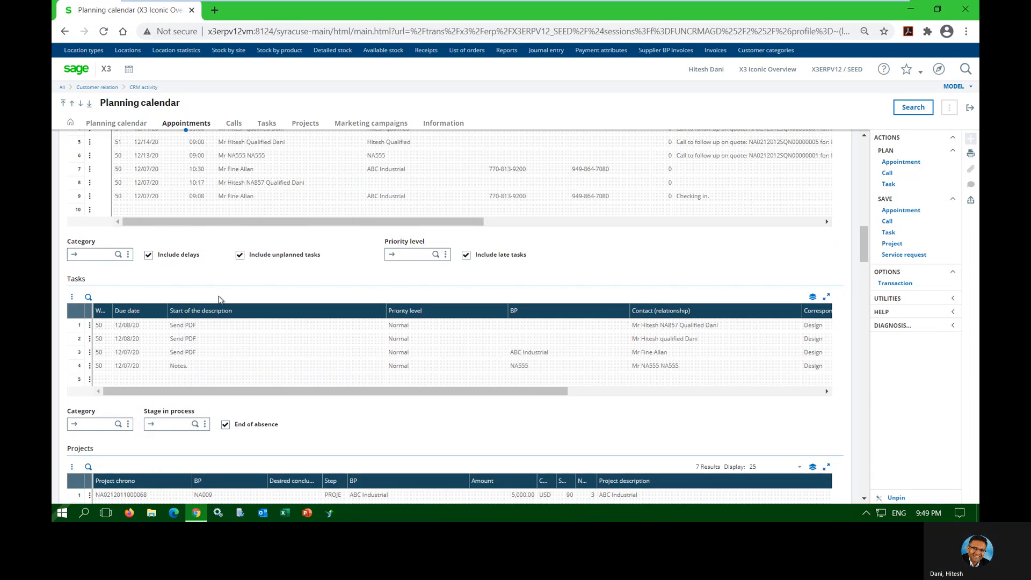
{"action": "scroll", "coordinate": [219, 299], "scroll_direction": "down", "scroll_amount": 3}
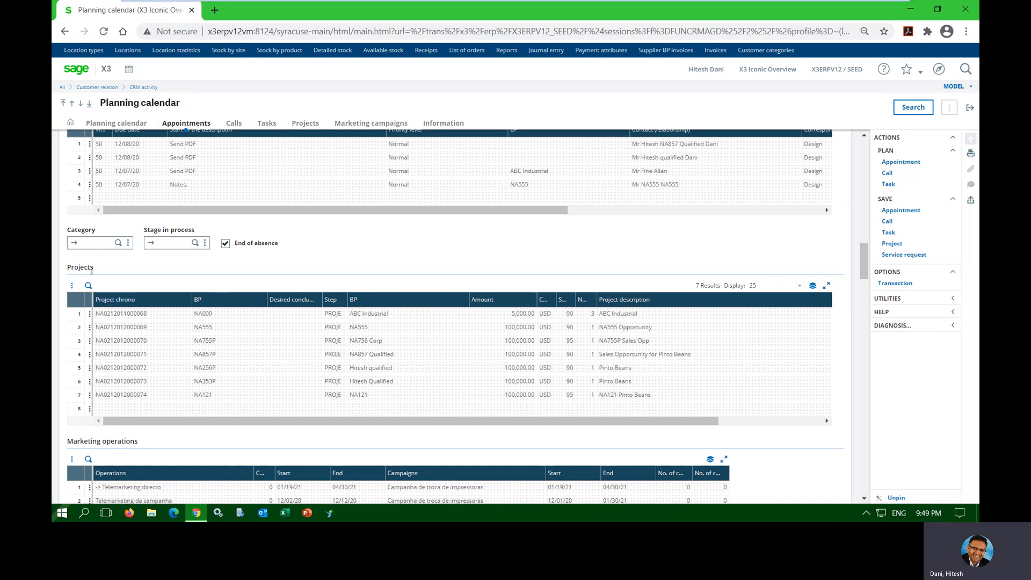
{"action": "scroll", "coordinate": [140, 343], "scroll_direction": "down", "scroll_amount": 3}
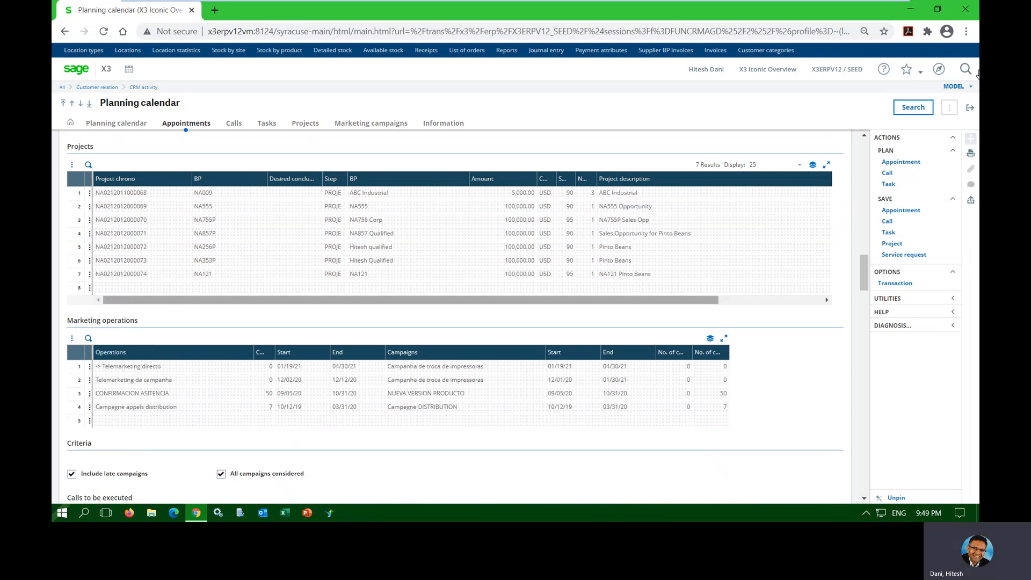
{"action": "left_click", "coordinate": [140, 406]}
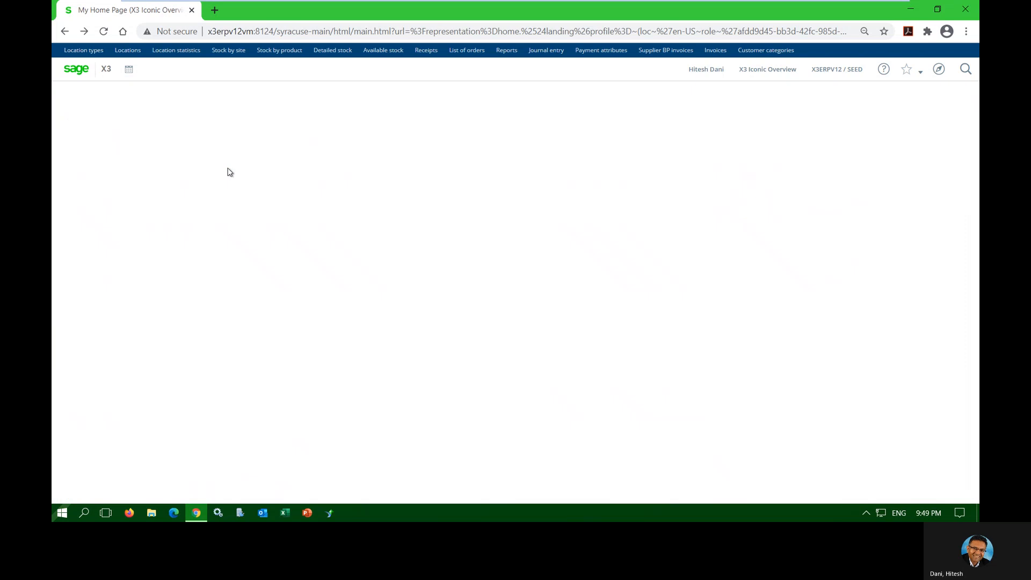
Open the Call function, examine a completed call's qualification, call object, source and report, and close it.
{"action": "left_click", "coordinate": [199, 247]}
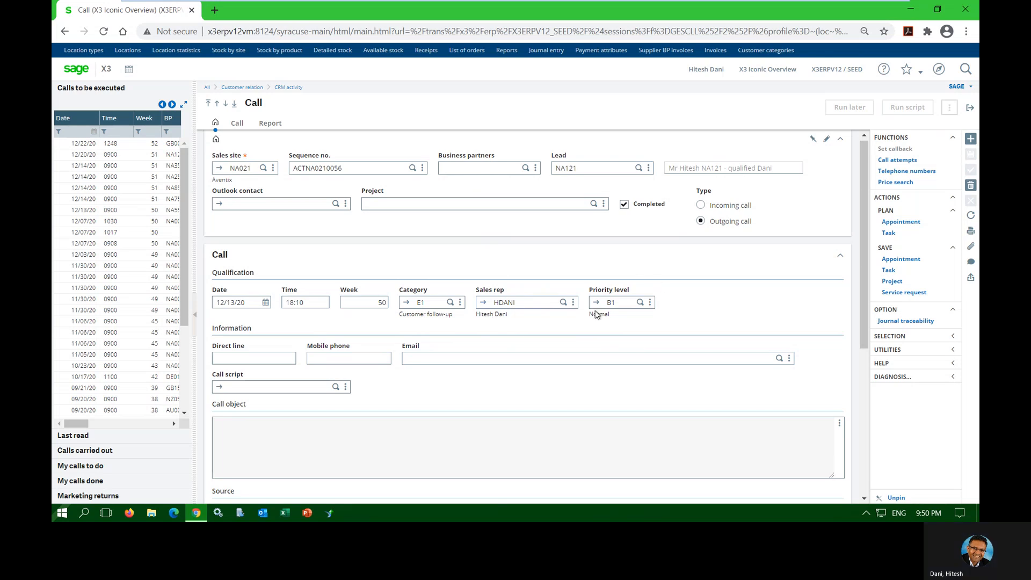
{"action": "scroll", "coordinate": [575, 321], "scroll_direction": "down", "scroll_amount": 1}
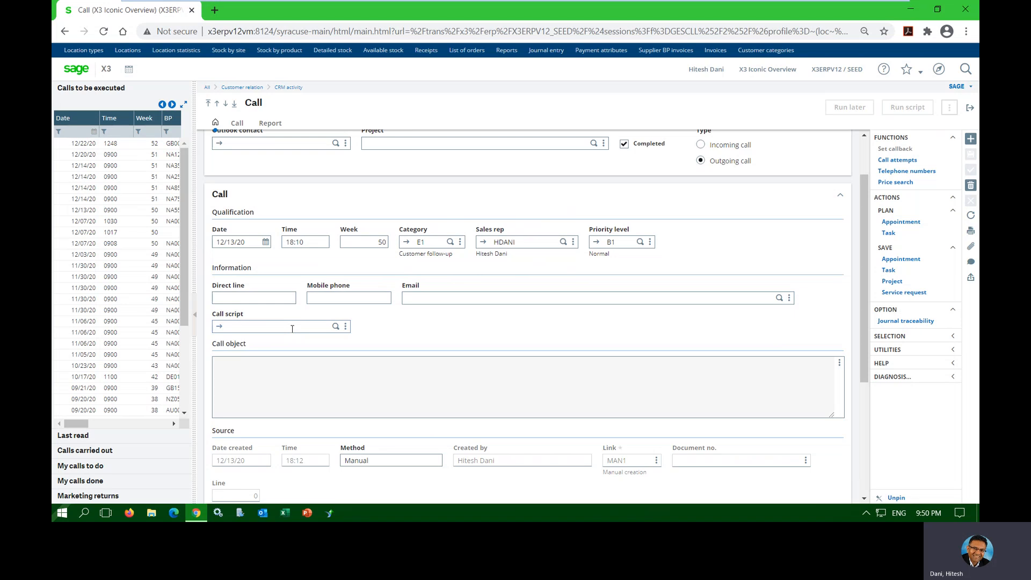
{"action": "left_click", "coordinate": [255, 376]}
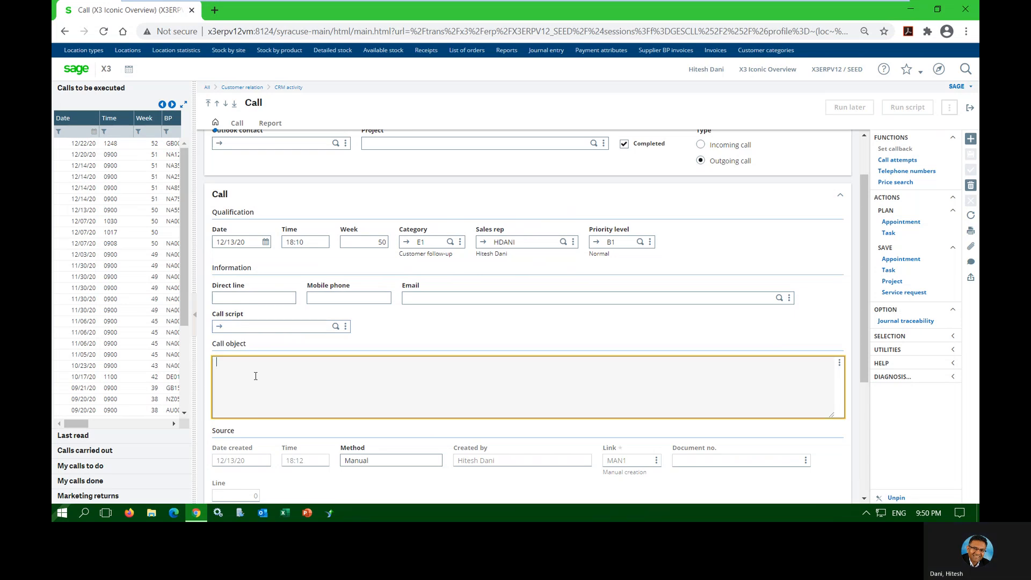
{"action": "scroll", "coordinate": [255, 375], "scroll_direction": "down", "scroll_amount": 2}
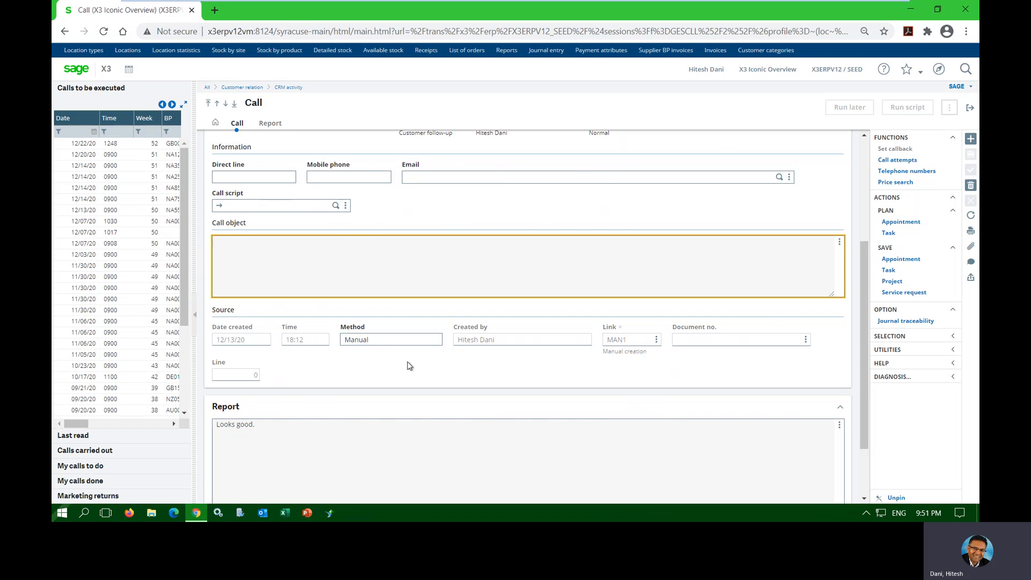
{"action": "left_click", "coordinate": [316, 430]}
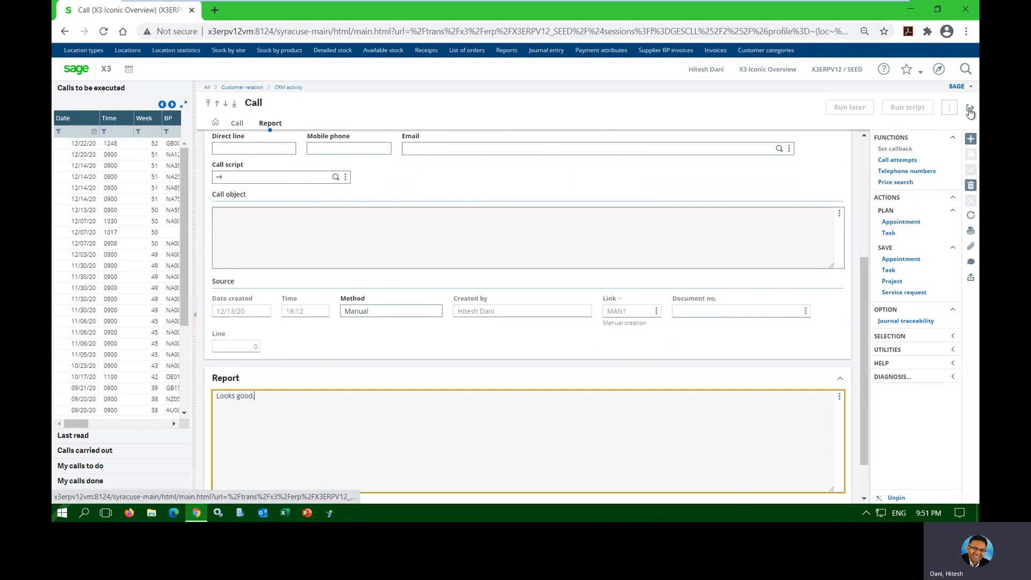
{"action": "left_click", "coordinate": [969, 108]}
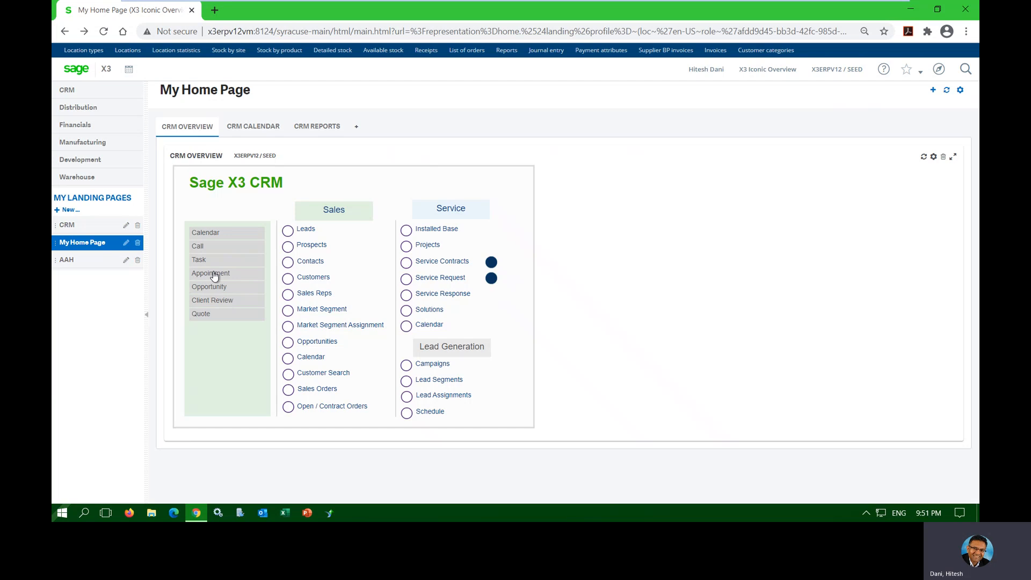
Open the Leads function, select the lead marked Qualified, and examine its name and sales rep fields.
{"action": "left_click", "coordinate": [289, 234]}
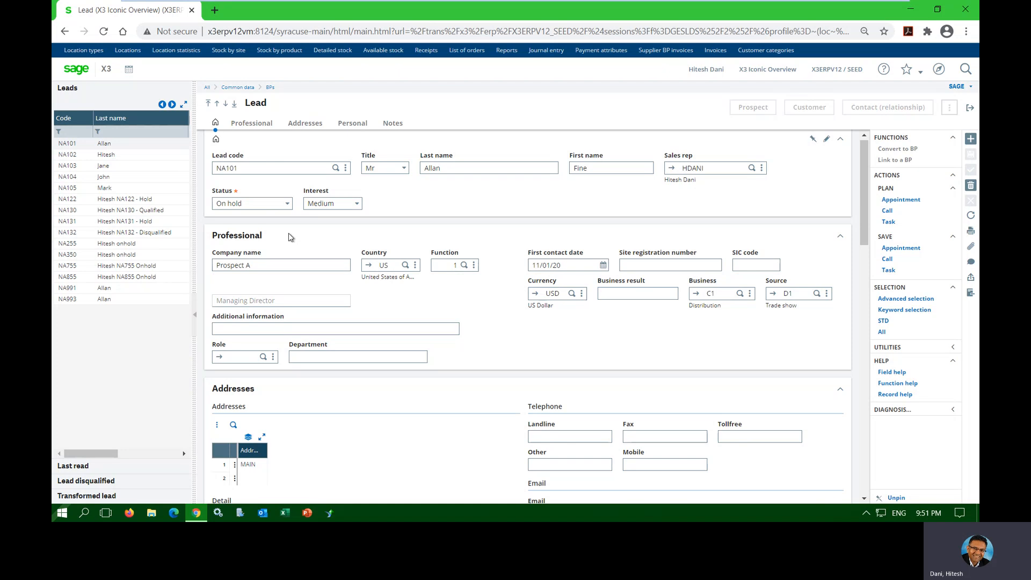
{"action": "left_click", "coordinate": [138, 210]}
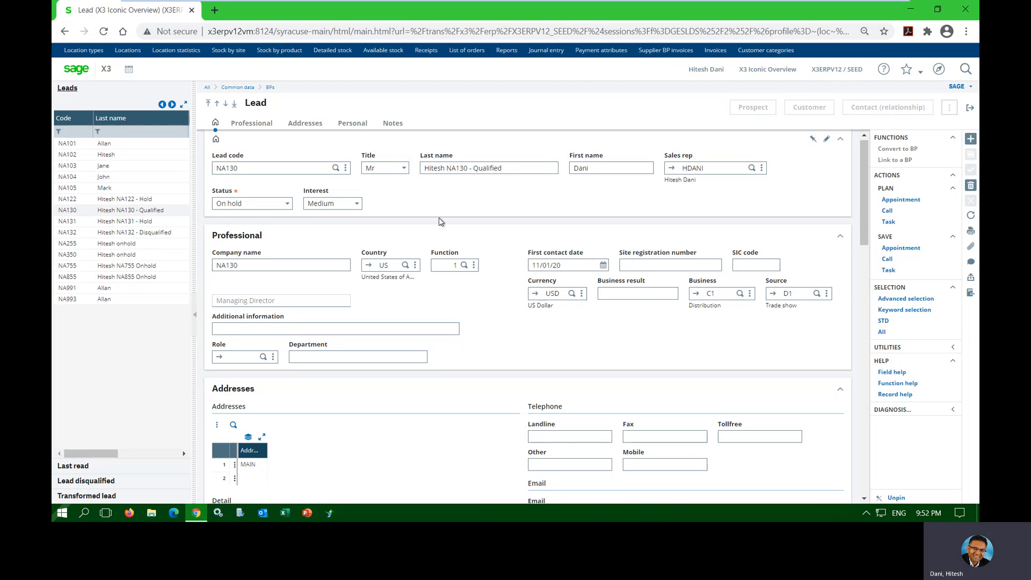
{"action": "left_click", "coordinate": [498, 167]}
{"action": "left_click", "coordinate": [579, 165]}
{"action": "left_click", "coordinate": [709, 171]}
Examine the qualified lead's professional details, addresses, personal information and notes.
{"action": "scroll", "coordinate": [310, 296], "scroll_direction": "down", "scroll_amount": 1}
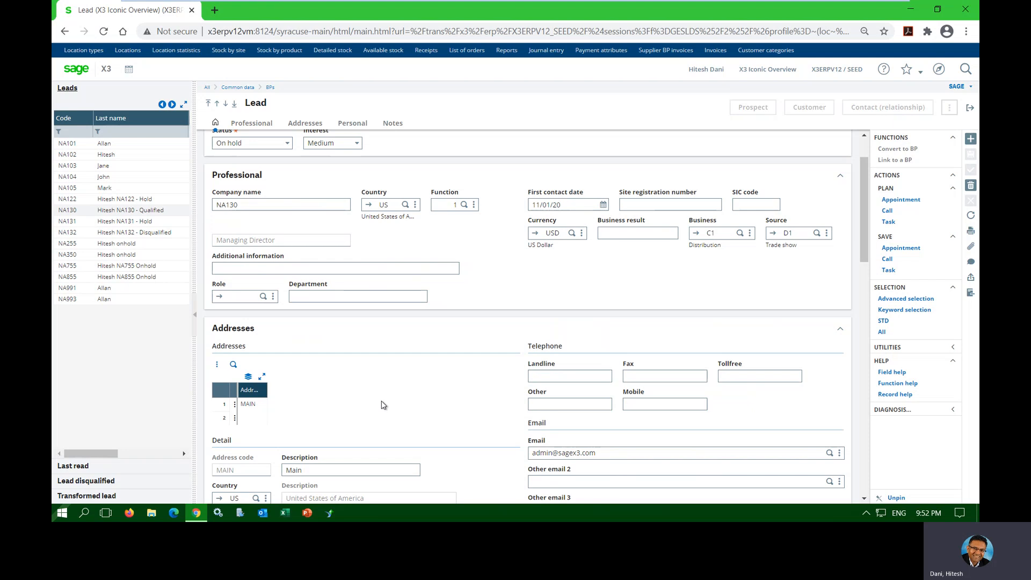
{"action": "scroll", "coordinate": [381, 401], "scroll_direction": "down", "scroll_amount": 2}
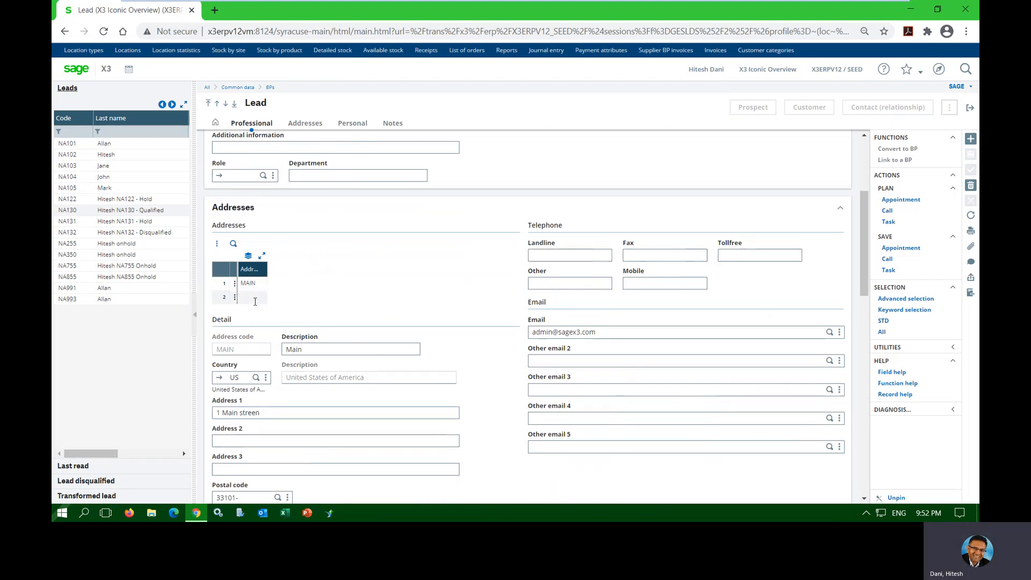
{"action": "scroll", "coordinate": [255, 301], "scroll_direction": "down", "scroll_amount": 2}
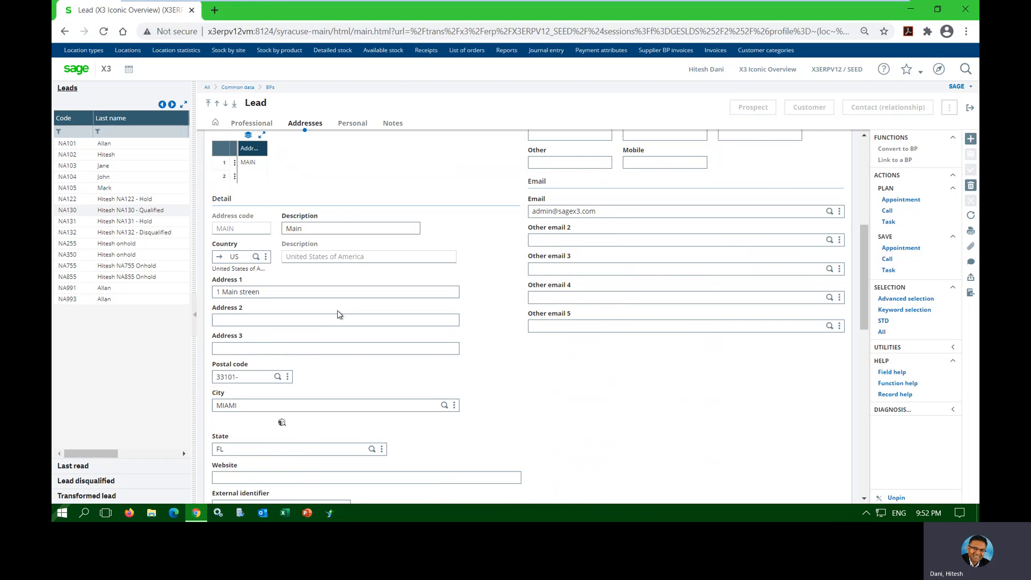
{"action": "scroll", "coordinate": [333, 295], "scroll_direction": "down", "scroll_amount": 2}
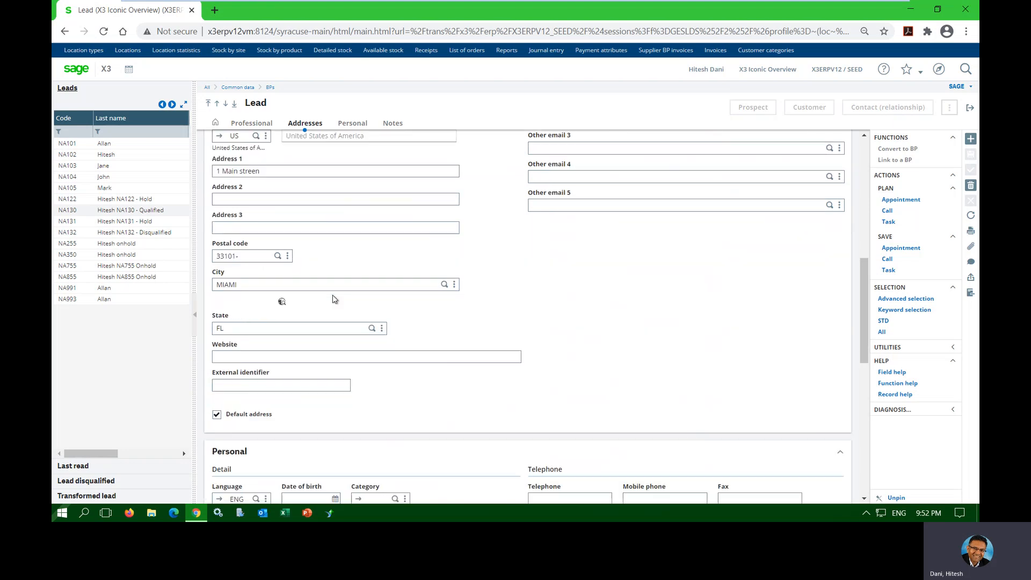
{"action": "scroll", "coordinate": [333, 295], "scroll_direction": "down", "scroll_amount": 3}
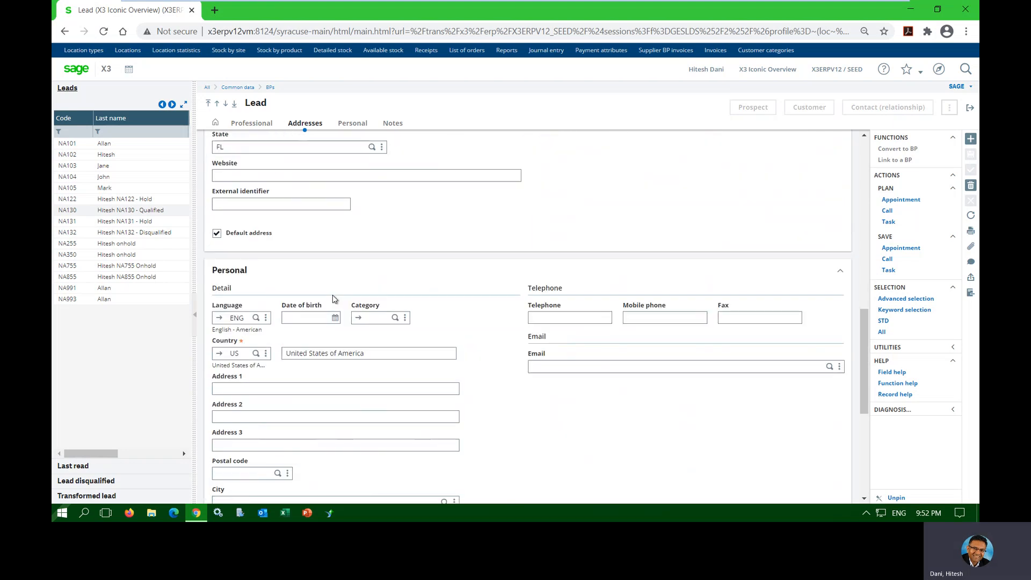
{"action": "scroll", "coordinate": [333, 298], "scroll_direction": "down", "scroll_amount": 5}
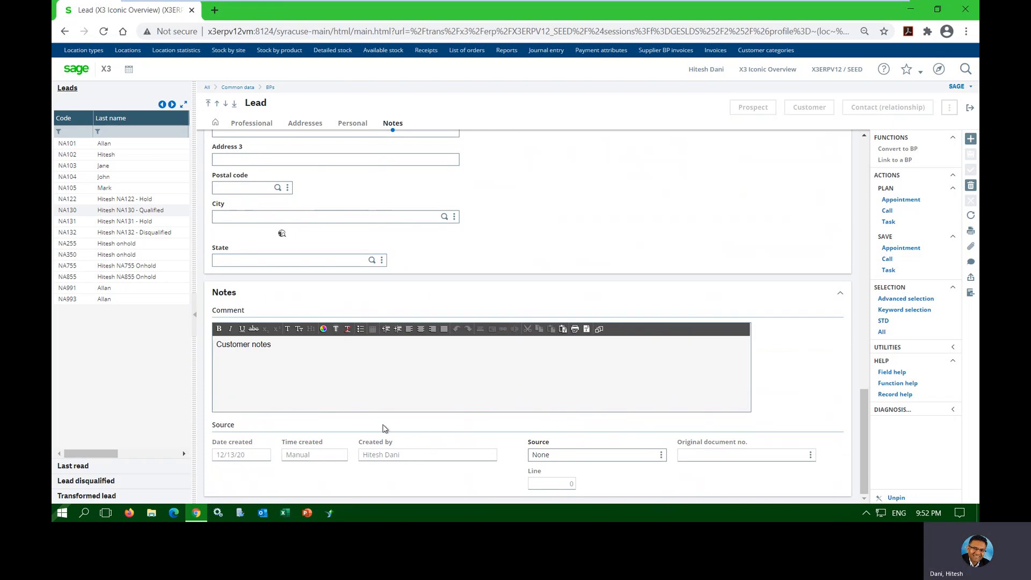
{"action": "left_click", "coordinate": [966, 173]}
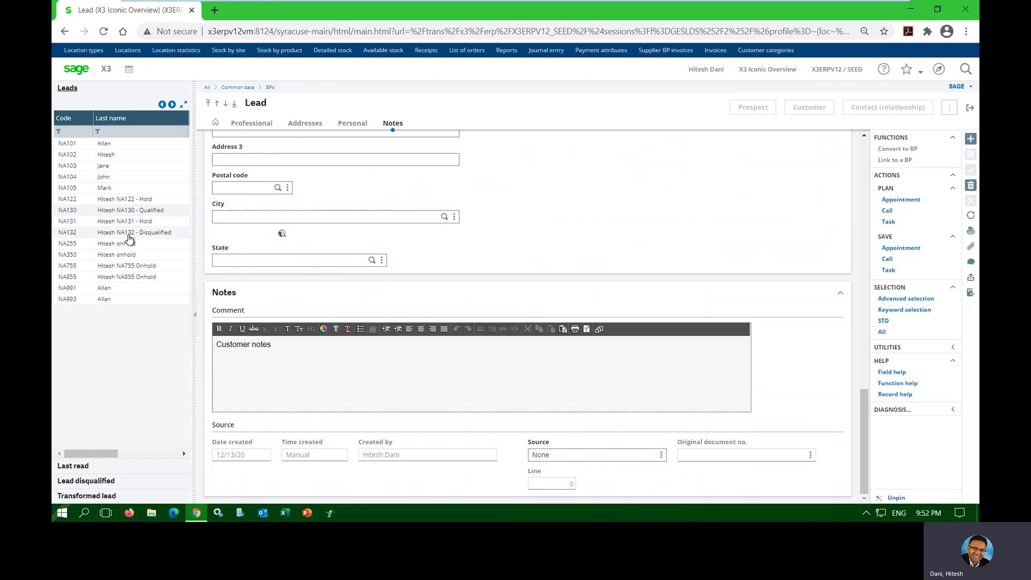
Set the status of the lead whose last name is marked Disqualified to Disqualified, and save the record.
{"action": "scroll", "coordinate": [511, 195], "scroll_direction": "up", "scroll_amount": 15}
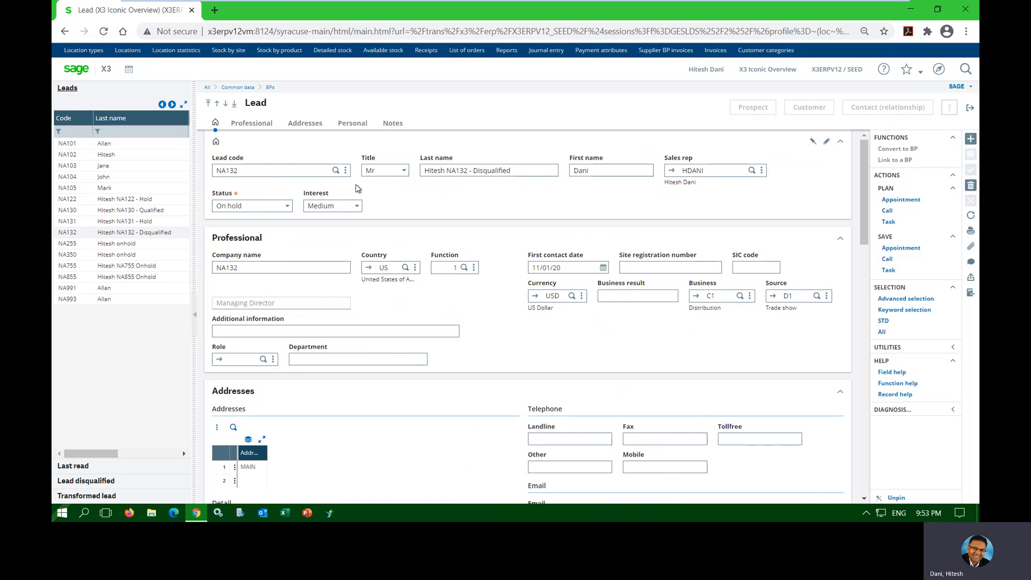
{"action": "left_click", "coordinate": [288, 210]}
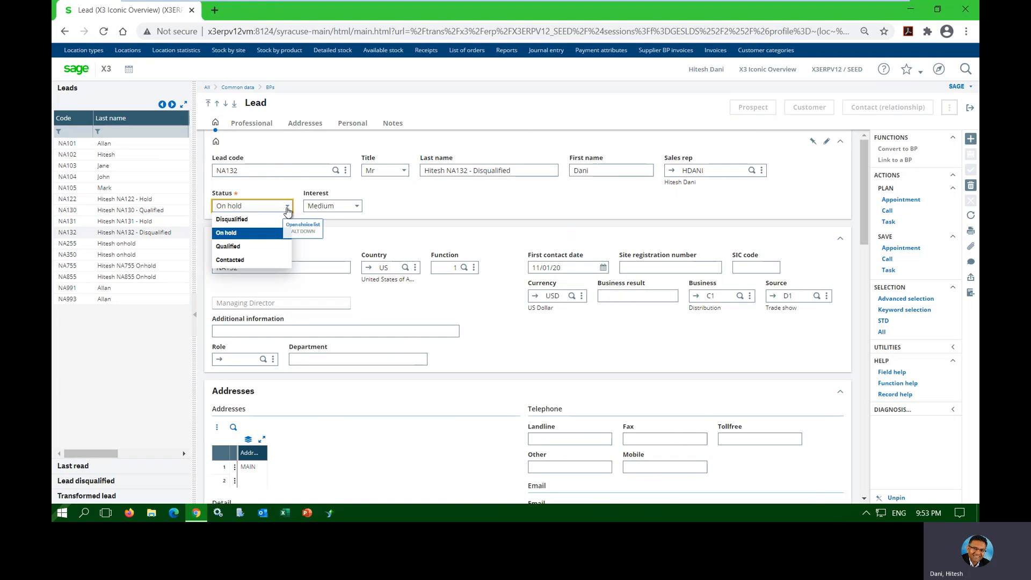
{"action": "left_click", "coordinate": [251, 219]}
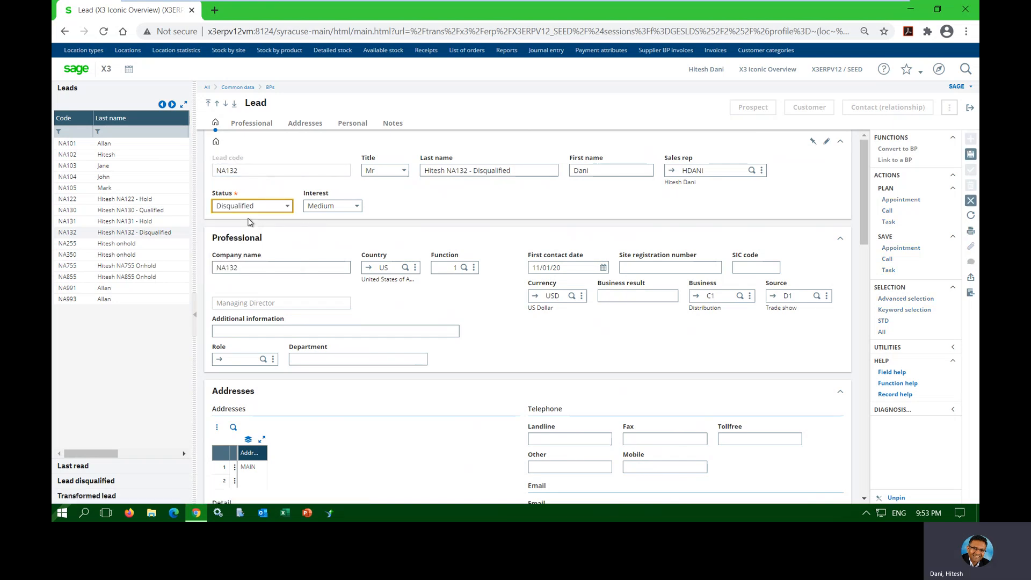
{"action": "left_click", "coordinate": [970, 156]}
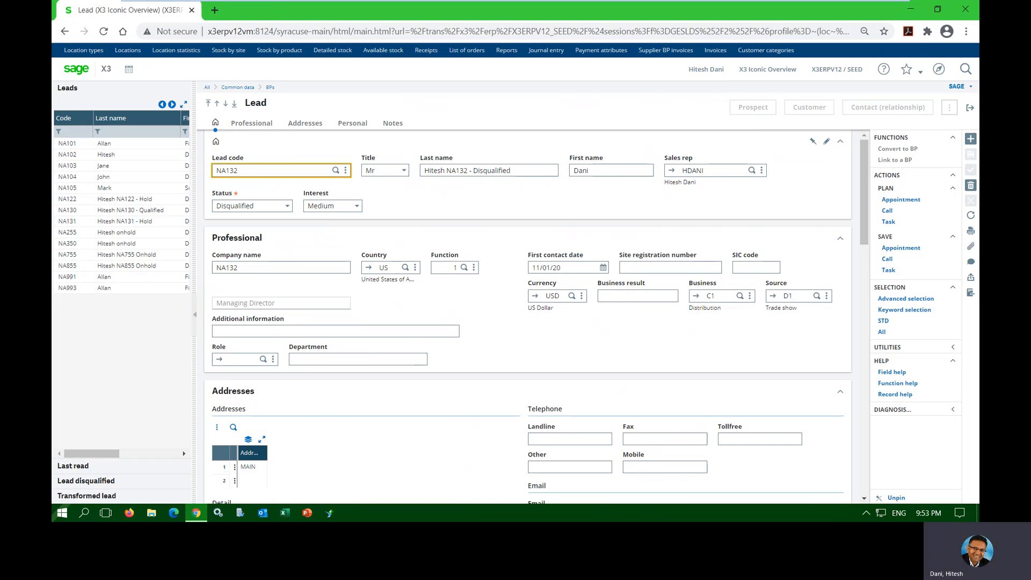
Check the list of disqualified leads, and open the second lead marked Hold from the main leads list.
{"action": "left_click", "coordinate": [85, 481]}
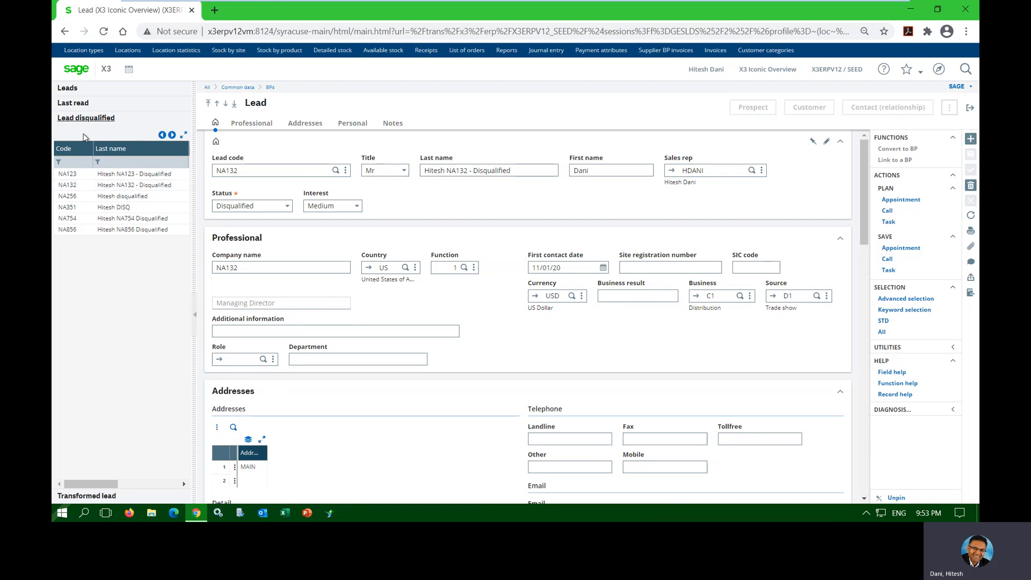
{"action": "left_click", "coordinate": [68, 91]}
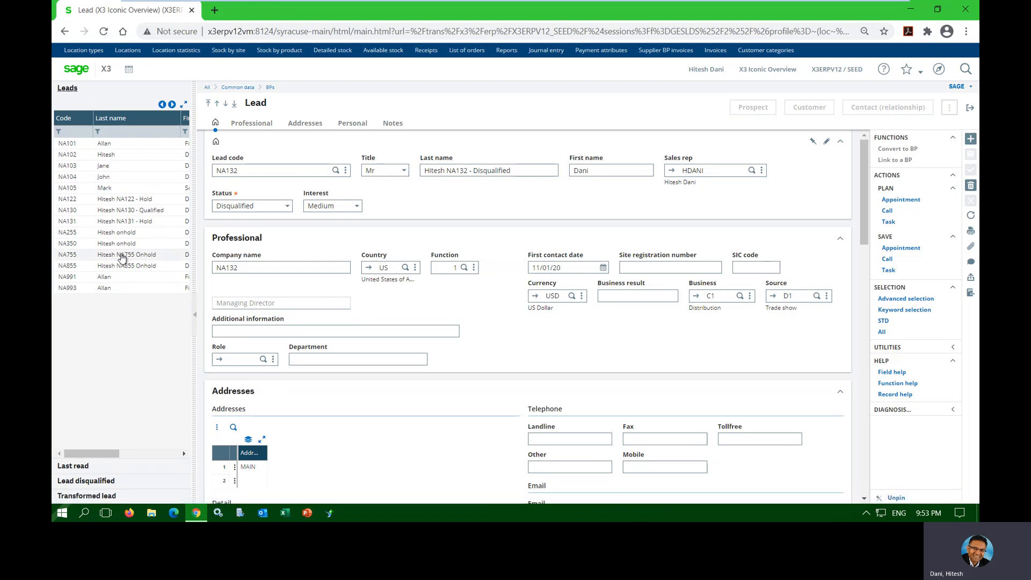
{"action": "left_click", "coordinate": [131, 223]}
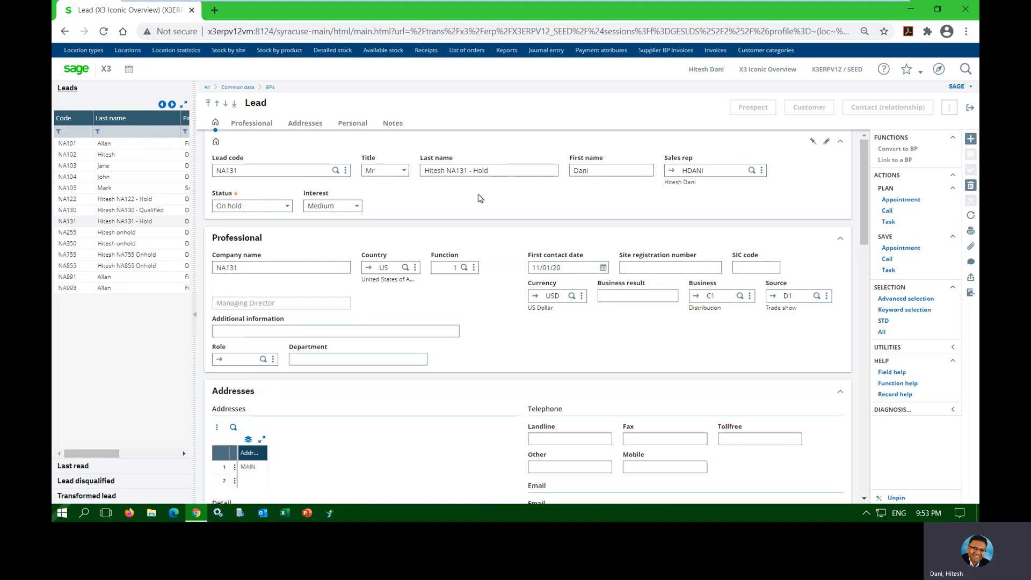
Open the lead marked Qualified and record a completed call from it, with the type set to Outgoing call.
{"action": "left_click", "coordinate": [147, 213]}
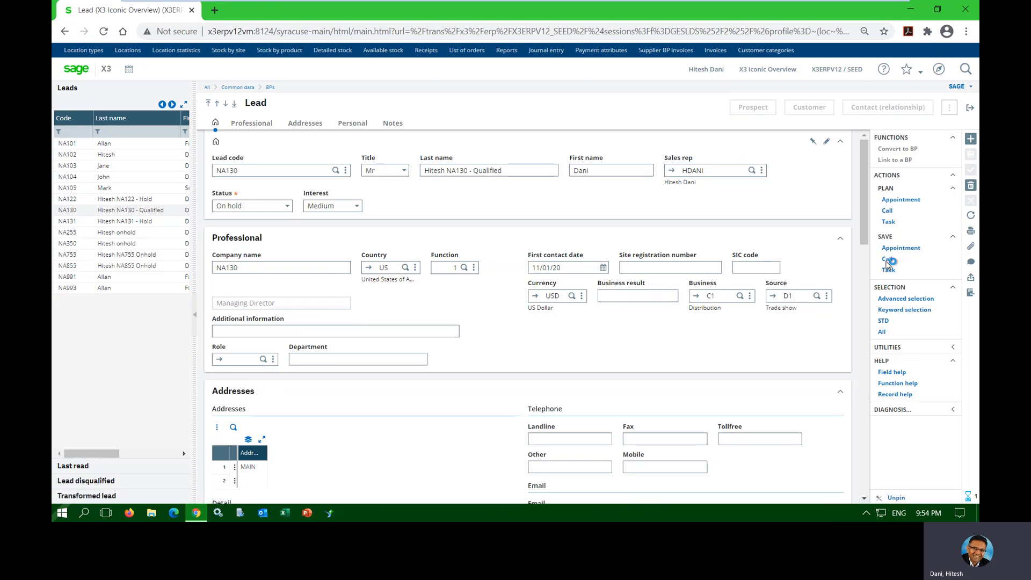
{"action": "left_click", "coordinate": [886, 262]}
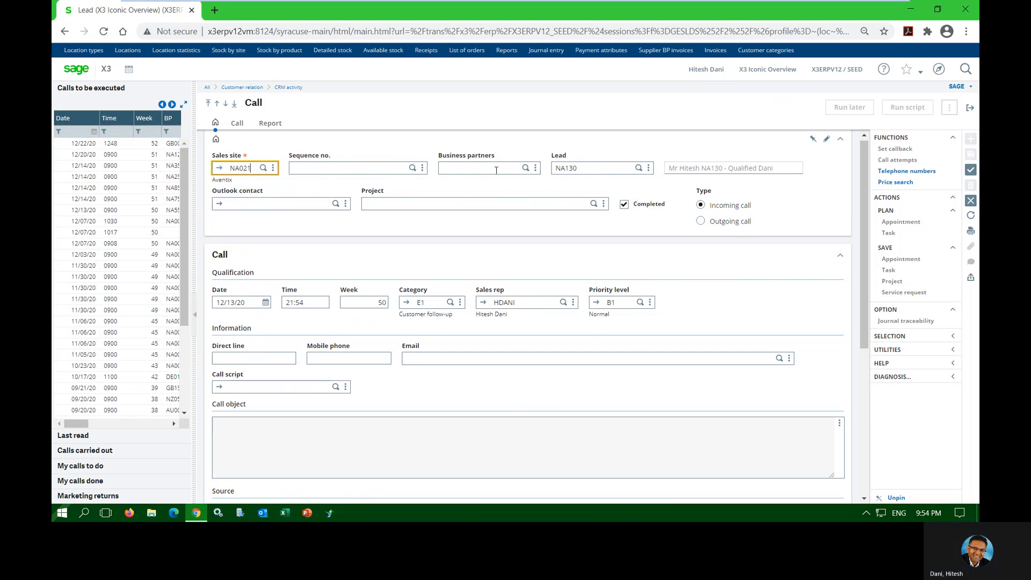
{"action": "left_click", "coordinate": [495, 168]}
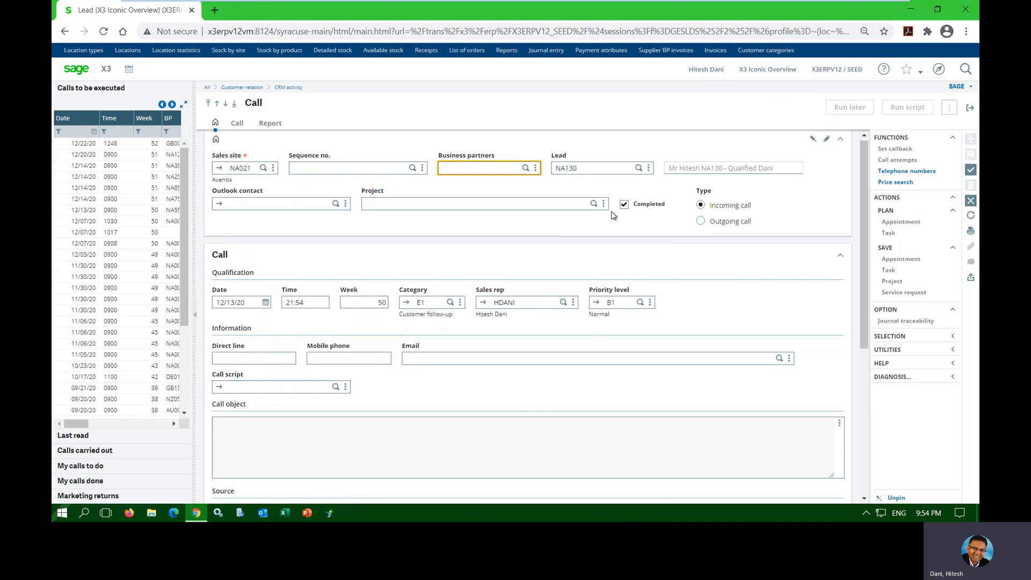
{"action": "left_click", "coordinate": [702, 222]}
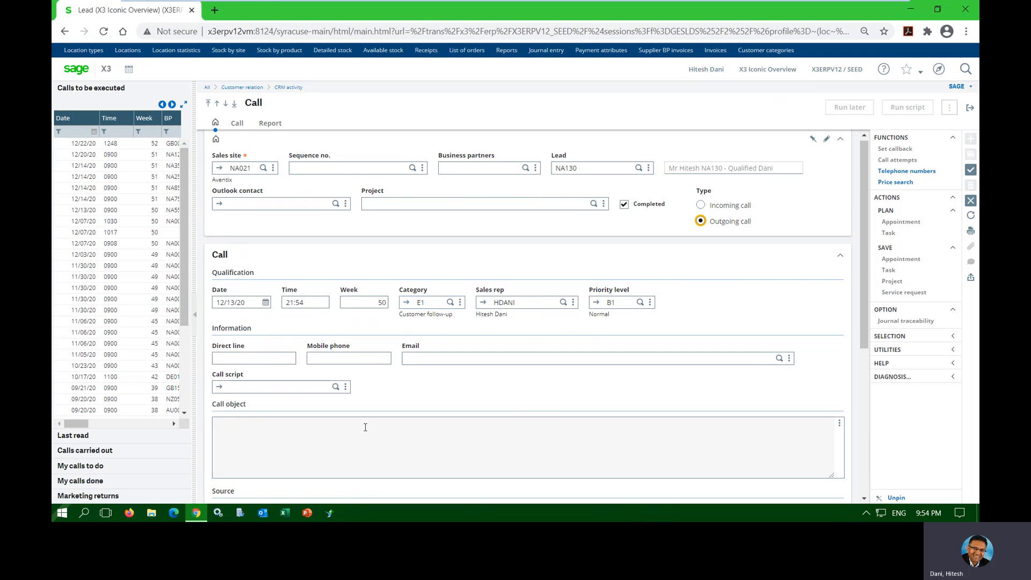
Set the call's level of satisfaction to A1 (High) and its duration to 15 minutes.
{"action": "scroll", "coordinate": [365, 427], "scroll_direction": "down", "scroll_amount": 3}
{"action": "scroll", "coordinate": [362, 426], "scroll_direction": "down", "scroll_amount": 2}
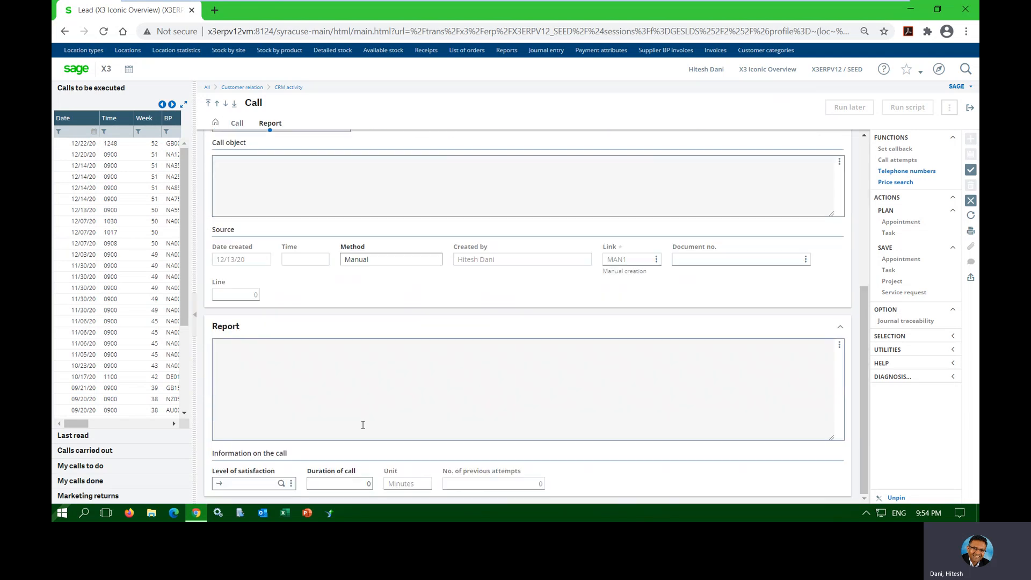
{"action": "left_click", "coordinate": [280, 486]}
{"action": "left_click", "coordinate": [280, 485]}
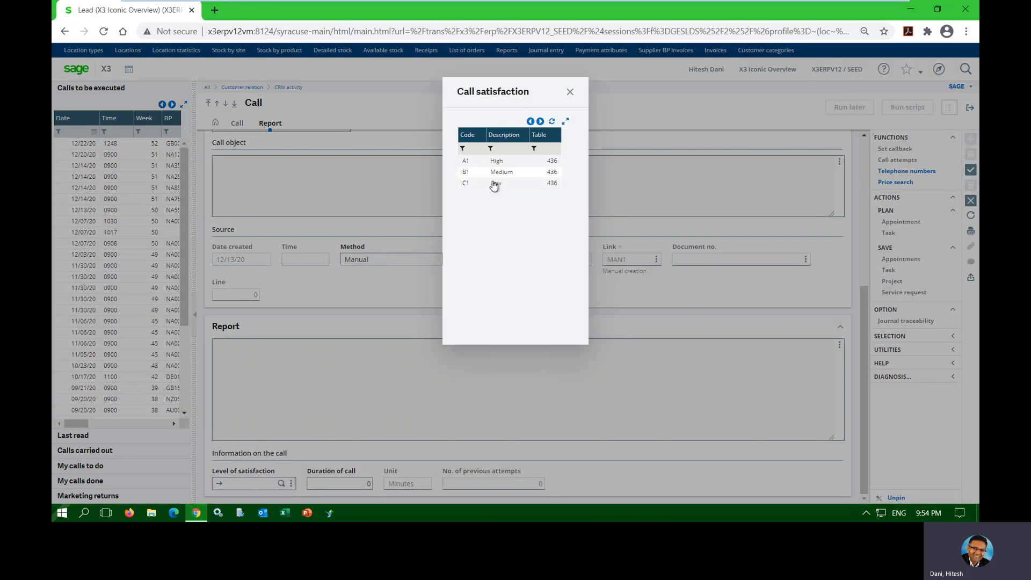
{"action": "left_click", "coordinate": [496, 162]}
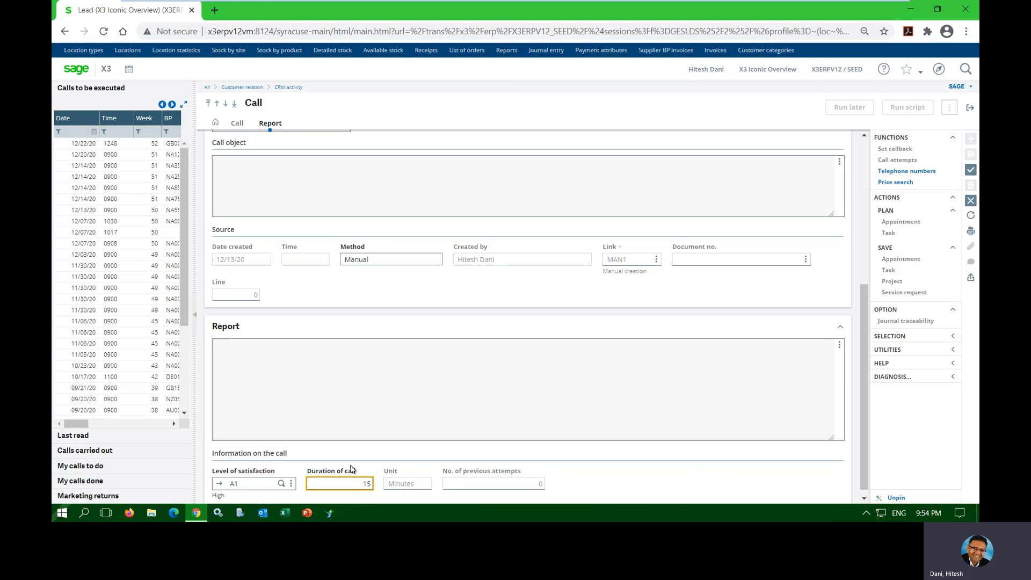
Enter "Proceed with an appt." as the call report and create the call record.
{"action": "left_click", "coordinate": [325, 368]}
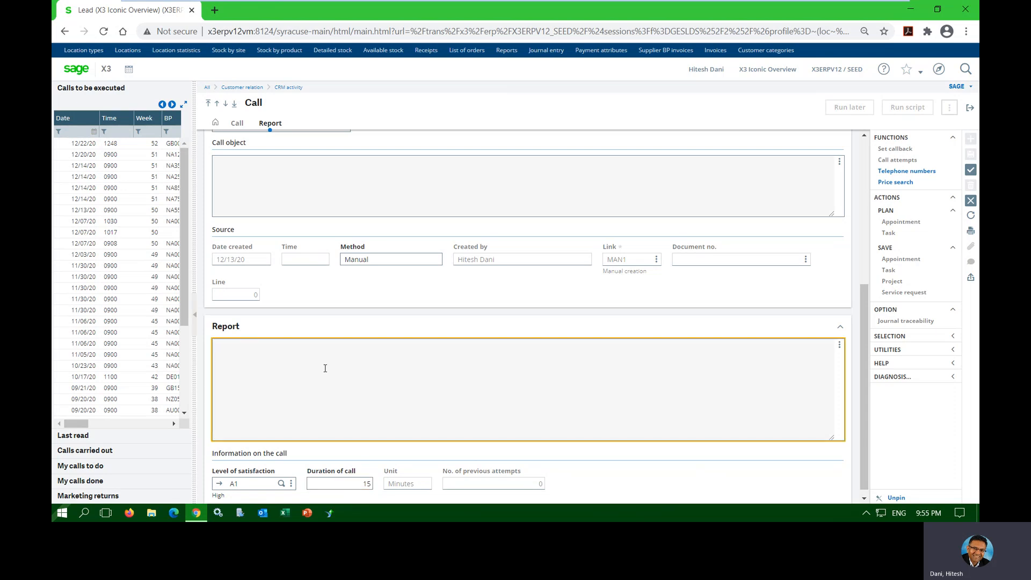
{"action": "type", "text": "Prospe"}
{"action": "key", "text": "BackSpace"}
{"action": "key", "text": "BackSpace"}
{"action": "key", "text": "BackSpace"}
{"action": "key", "text": "BackSpace"}
{"action": "type", "text": "o"}
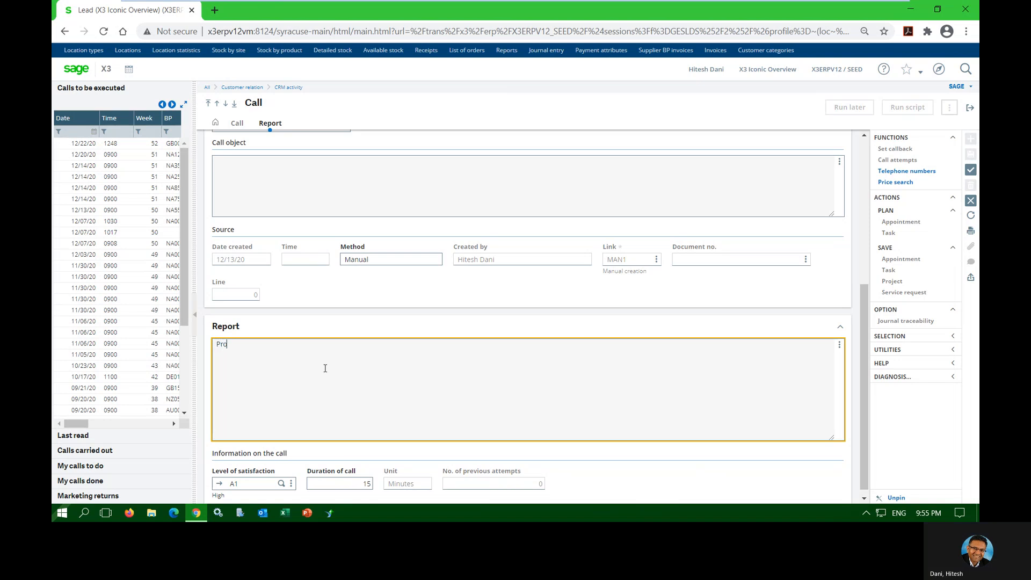
{"action": "type", "text": "ceed with an appt."}
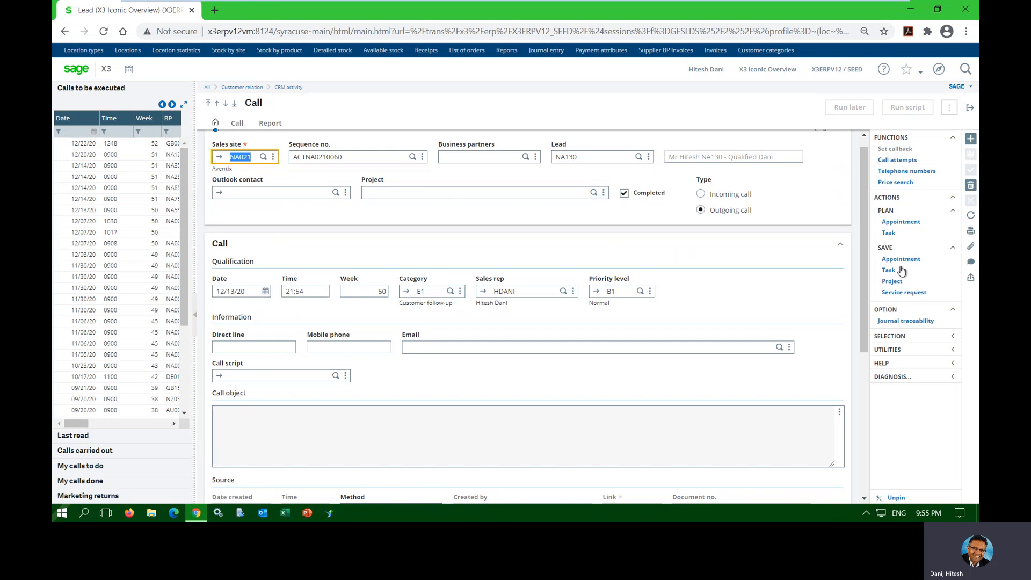
Record a completed appointment from the saved call, and examine its planning, contacts, employees, location and resources.
{"action": "left_click", "coordinate": [901, 260]}
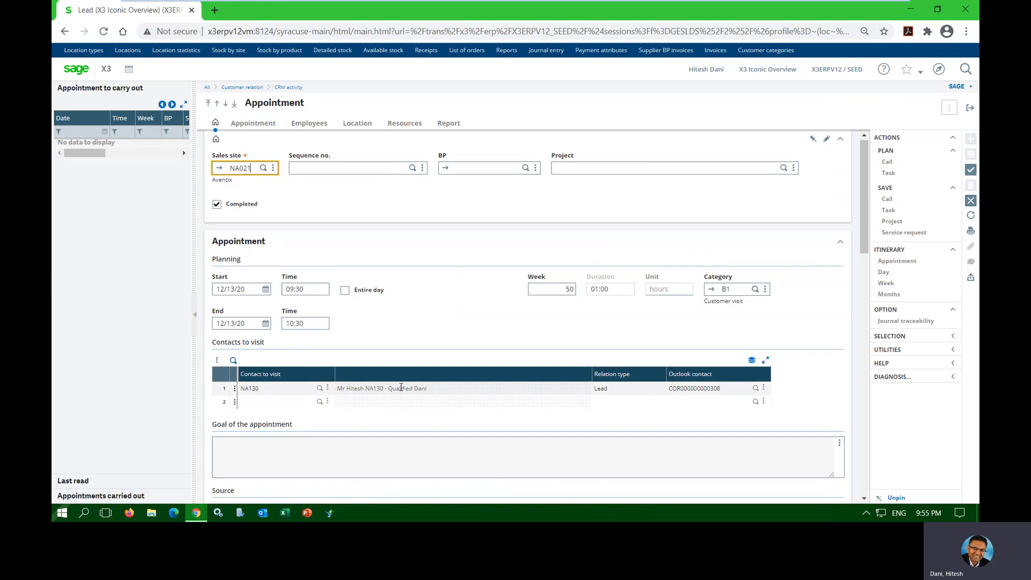
{"action": "scroll", "coordinate": [401, 387], "scroll_direction": "down", "scroll_amount": 2}
{"action": "left_click", "coordinate": [356, 341]}
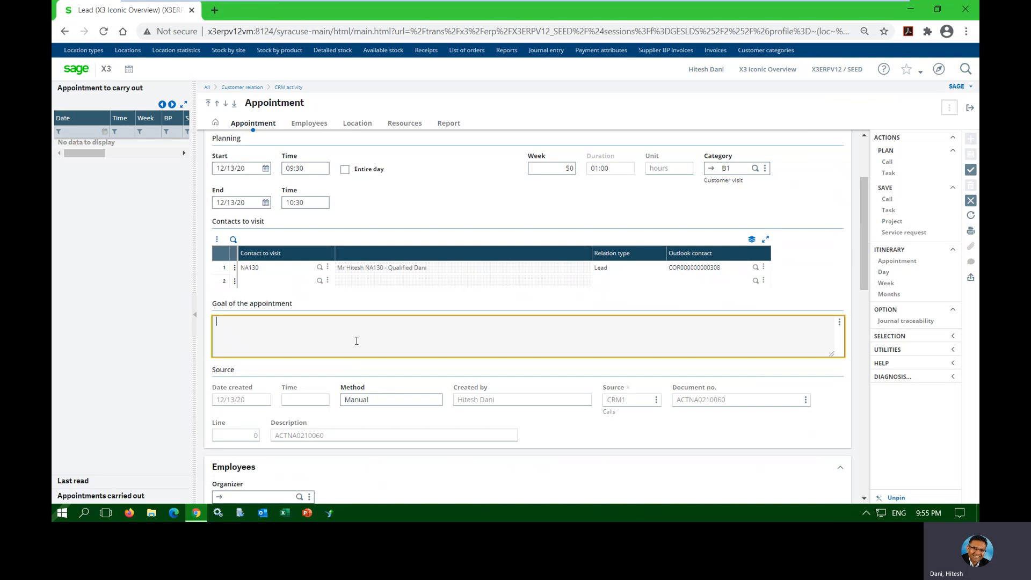
{"action": "scroll", "coordinate": [356, 340], "scroll_direction": "down", "scroll_amount": 1}
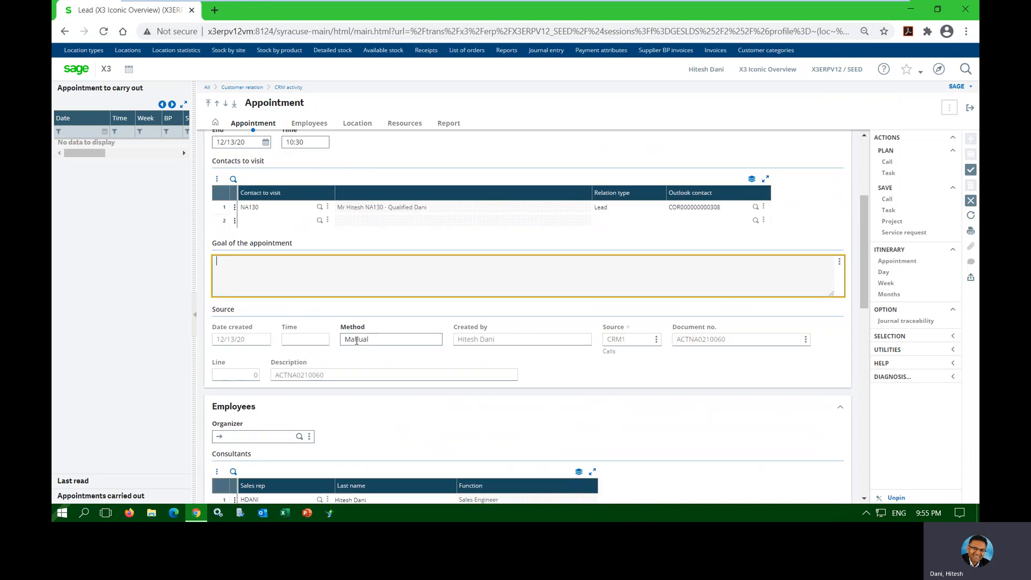
{"action": "scroll", "coordinate": [357, 340], "scroll_direction": "down", "scroll_amount": 2}
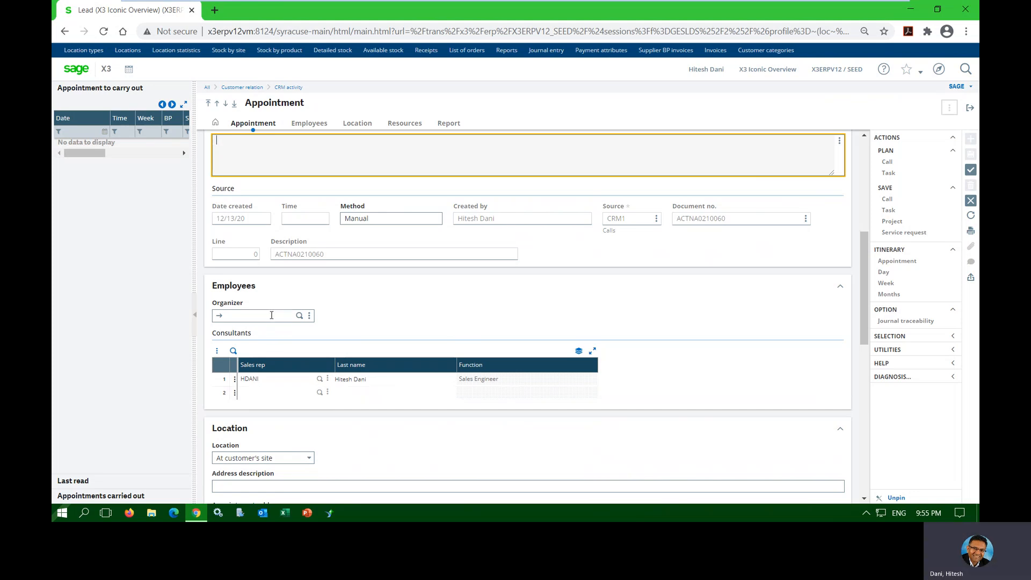
{"action": "scroll", "coordinate": [322, 360], "scroll_direction": "down", "scroll_amount": 2}
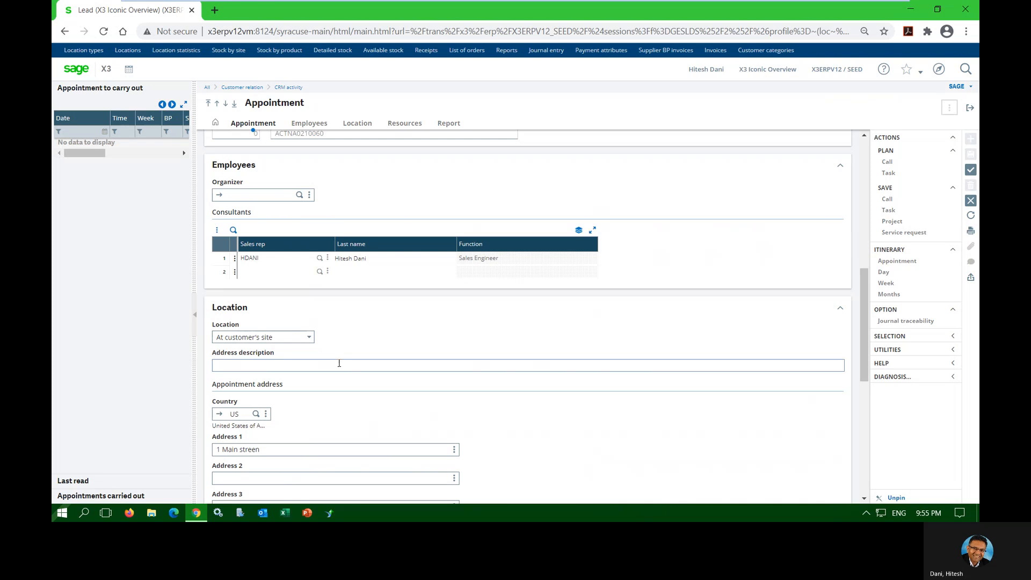
{"action": "scroll", "coordinate": [341, 364], "scroll_direction": "down", "scroll_amount": 2}
{"action": "scroll", "coordinate": [340, 366], "scroll_direction": "down", "scroll_amount": 1}
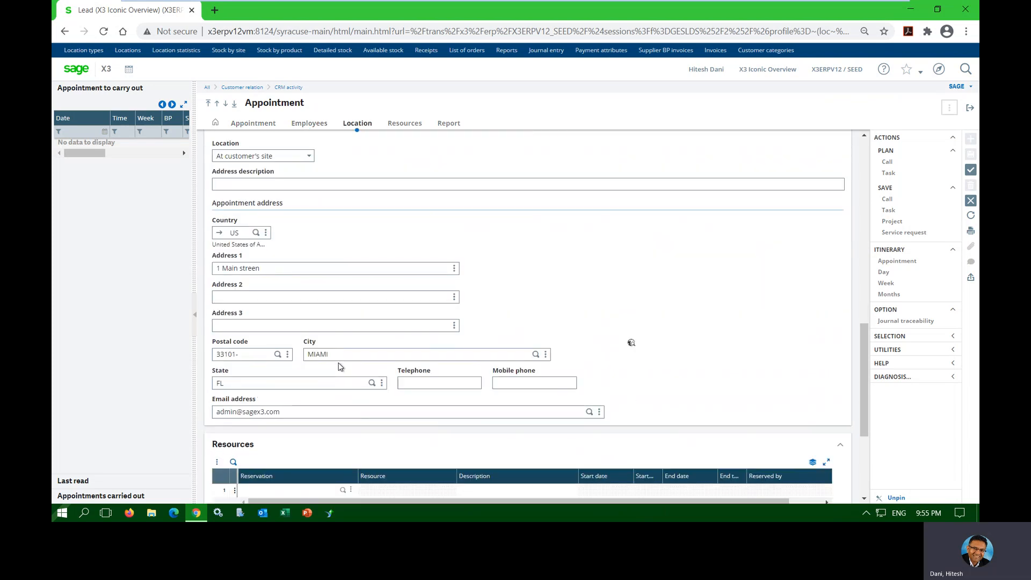
{"action": "scroll", "coordinate": [338, 367], "scroll_direction": "down", "scroll_amount": 3}
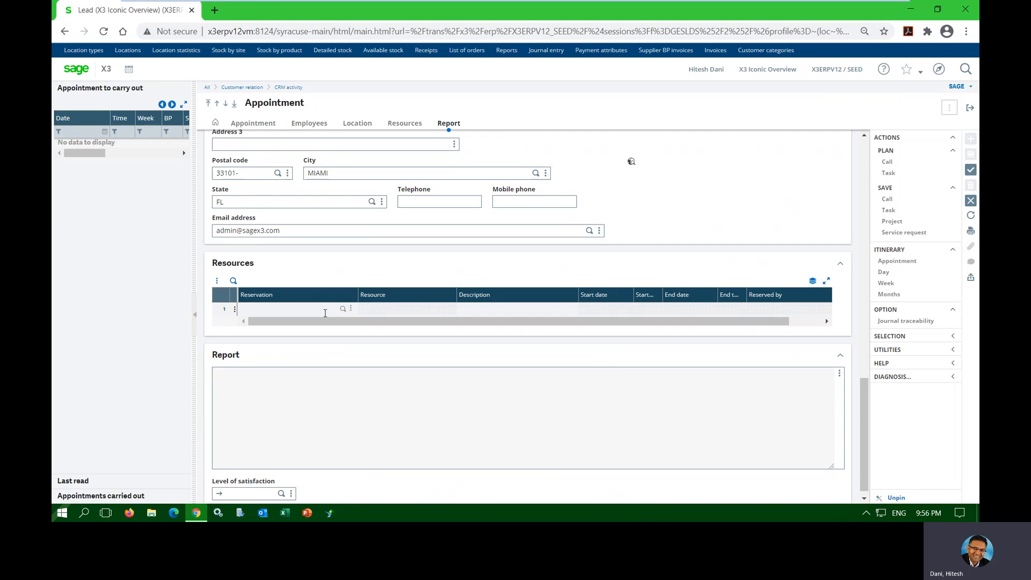
Enter "Send PDF." as the appointment report, set the level of satisfaction to A1 (High), and create the appointment.
{"action": "left_click", "coordinate": [271, 388]}
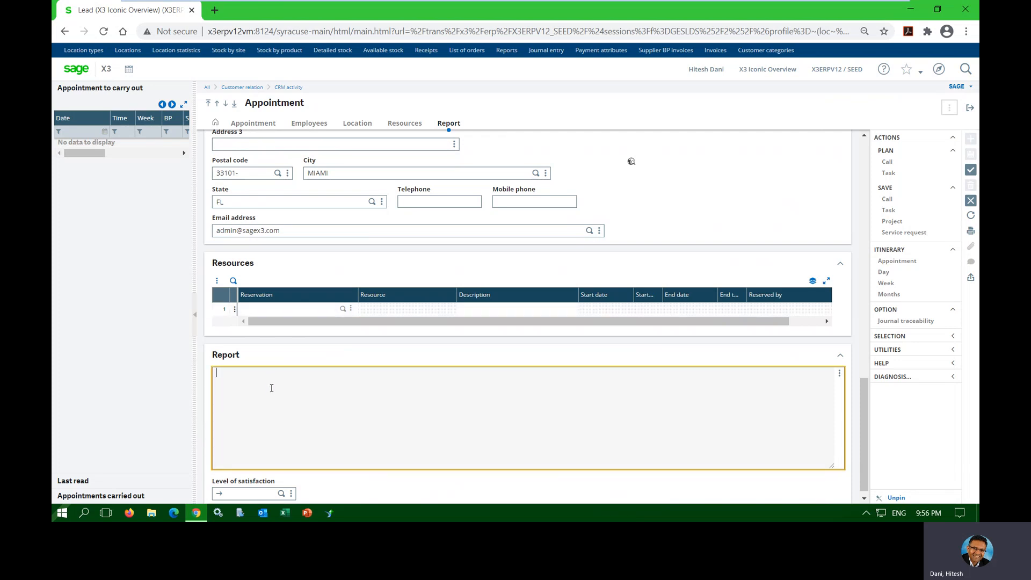
{"action": "type", "text": "Send PDF."}
{"action": "scroll", "coordinate": [271, 387], "scroll_direction": "down", "scroll_amount": 1}
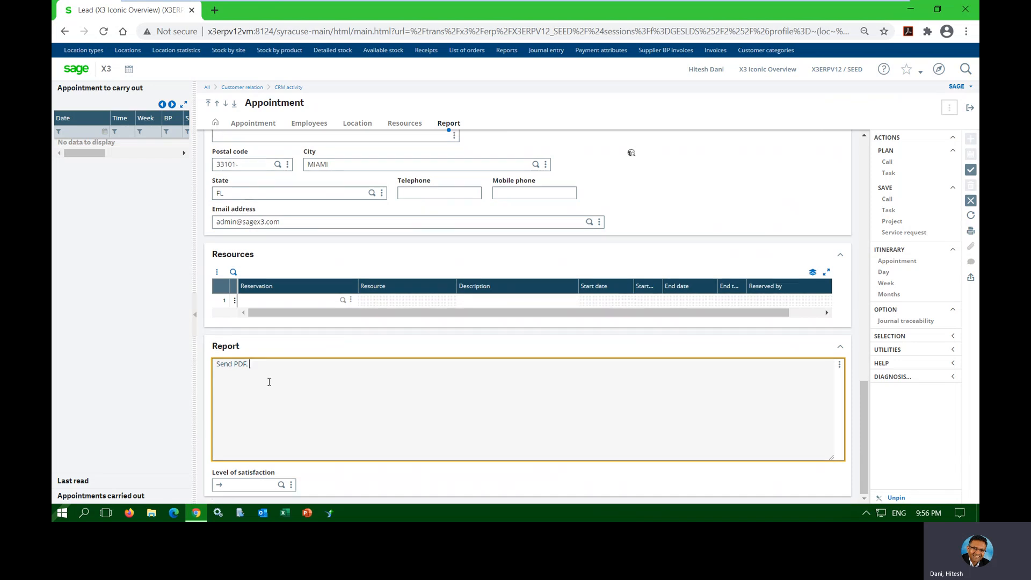
{"action": "left_click", "coordinate": [280, 486]}
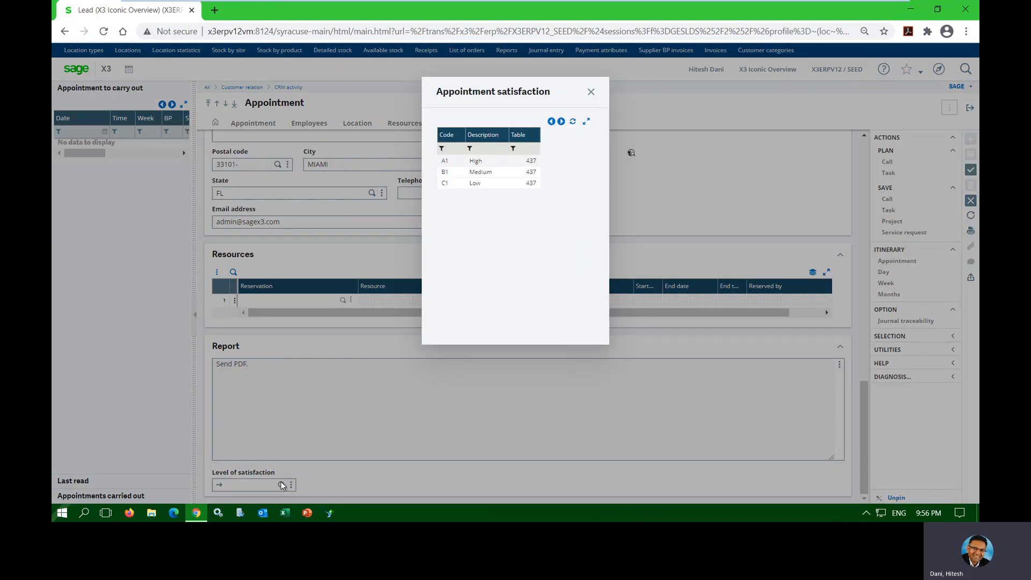
{"action": "left_click", "coordinate": [472, 161]}
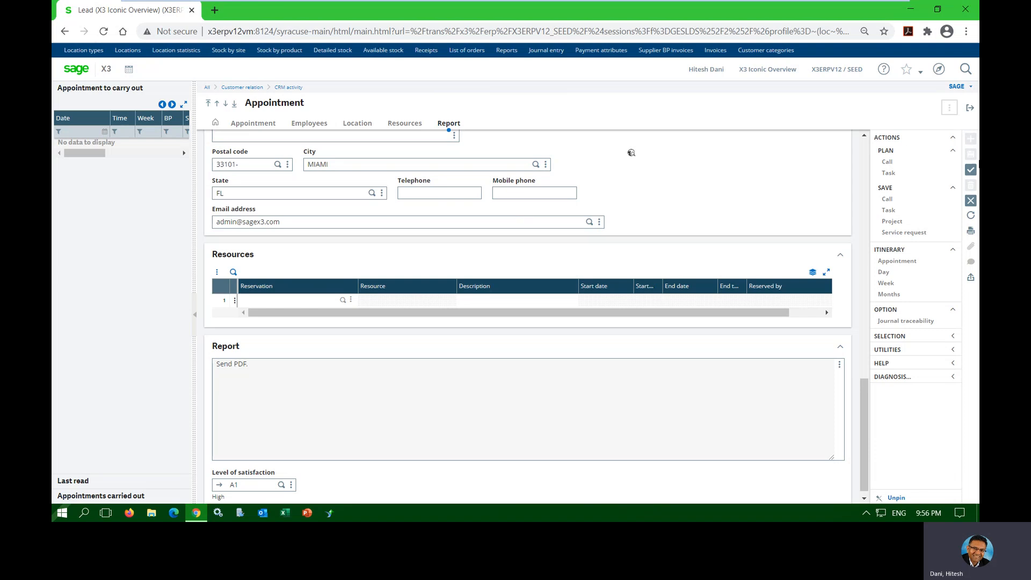
{"action": "left_click", "coordinate": [971, 169]}
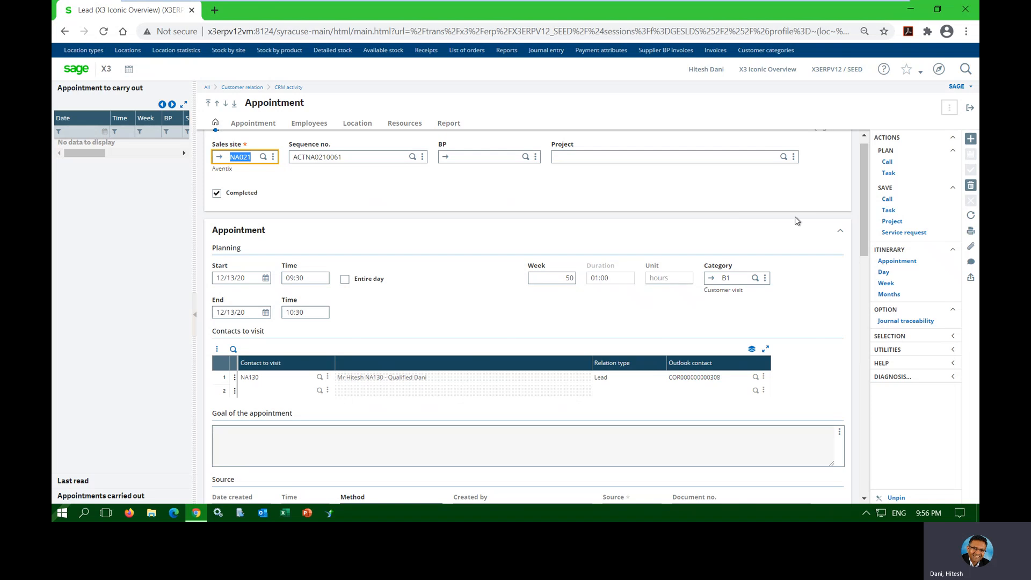
Plan a task from the appointment, mark it as completed, and set its category to DOC (Send information).
{"action": "left_click", "coordinate": [888, 173]}
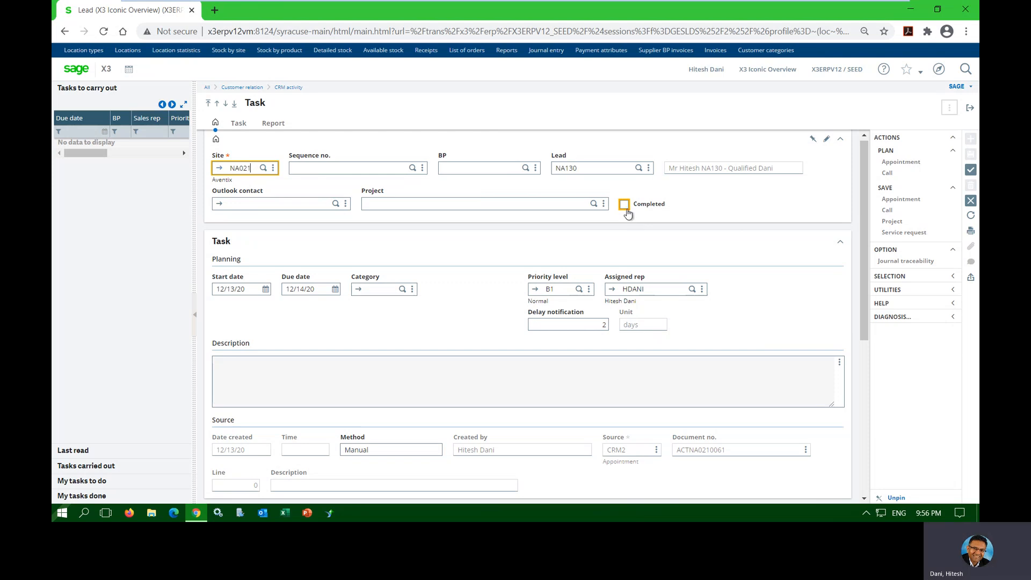
{"action": "left_click", "coordinate": [623, 206]}
{"action": "left_click", "coordinate": [402, 291]}
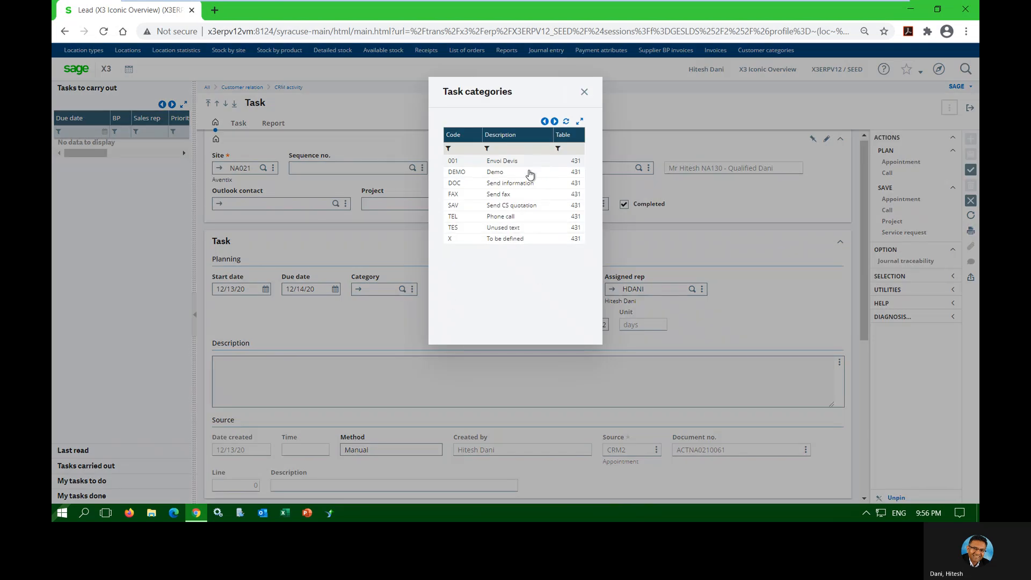
{"action": "left_click", "coordinate": [505, 186]}
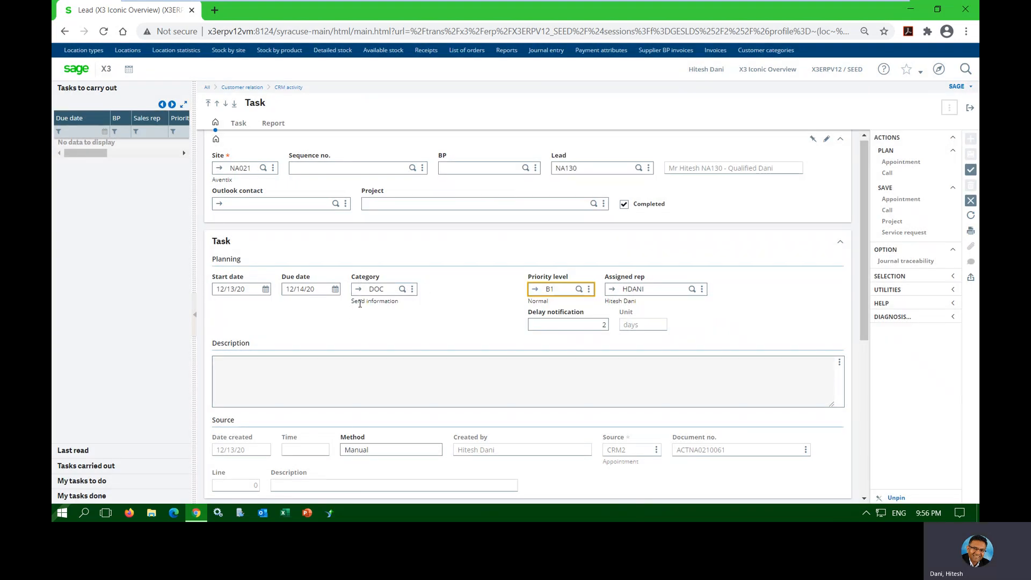
Describe the task as "Sent PDF. Moving forward with a quote.", create it, and close the task page.
{"action": "left_click", "coordinate": [337, 365]}
{"action": "type", "text": "Sent PD"}
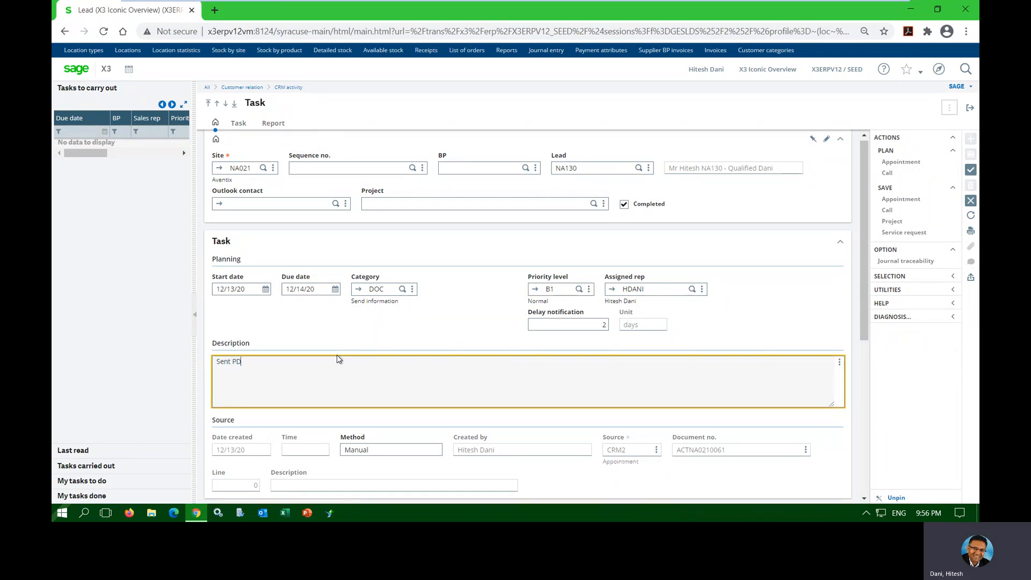
{"action": "type", "text": "F. Moving forward with a quote."}
{"action": "left_click", "coordinate": [971, 170]}
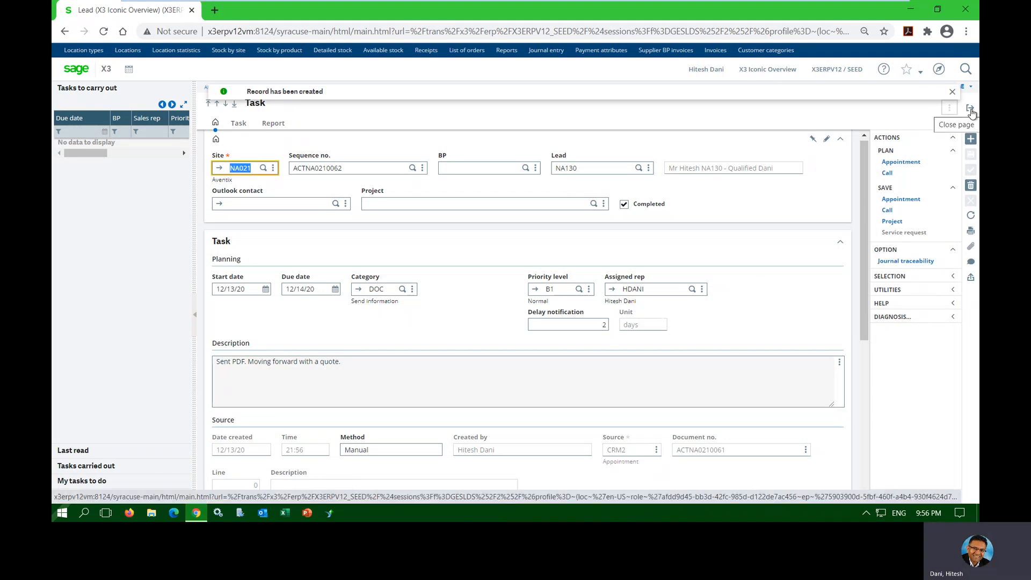
{"action": "left_click", "coordinate": [971, 110]}
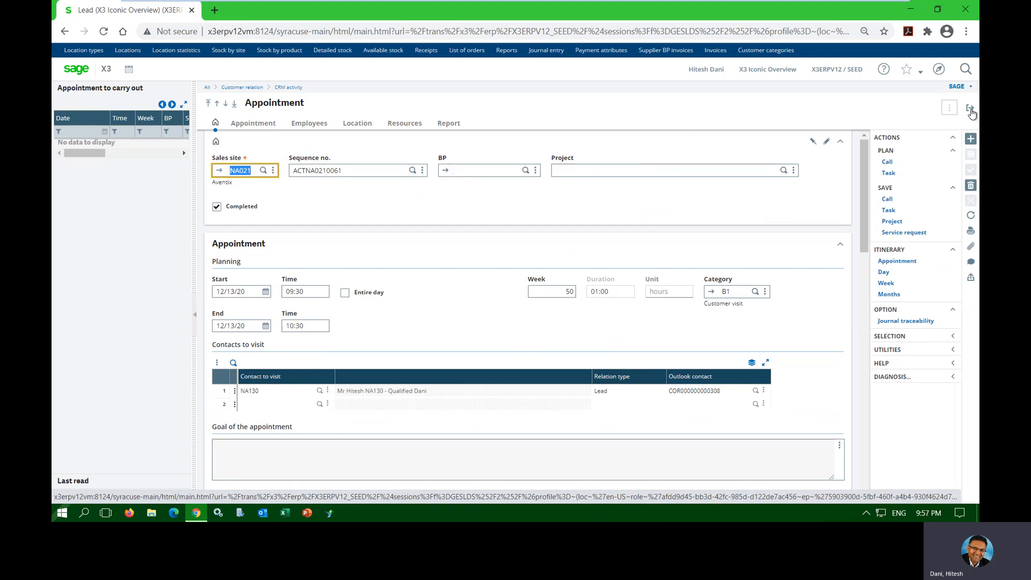
Examine the saved call's journal traceability, including the linked appointment and task, and return to the lead.
{"action": "left_click", "coordinate": [971, 111]}
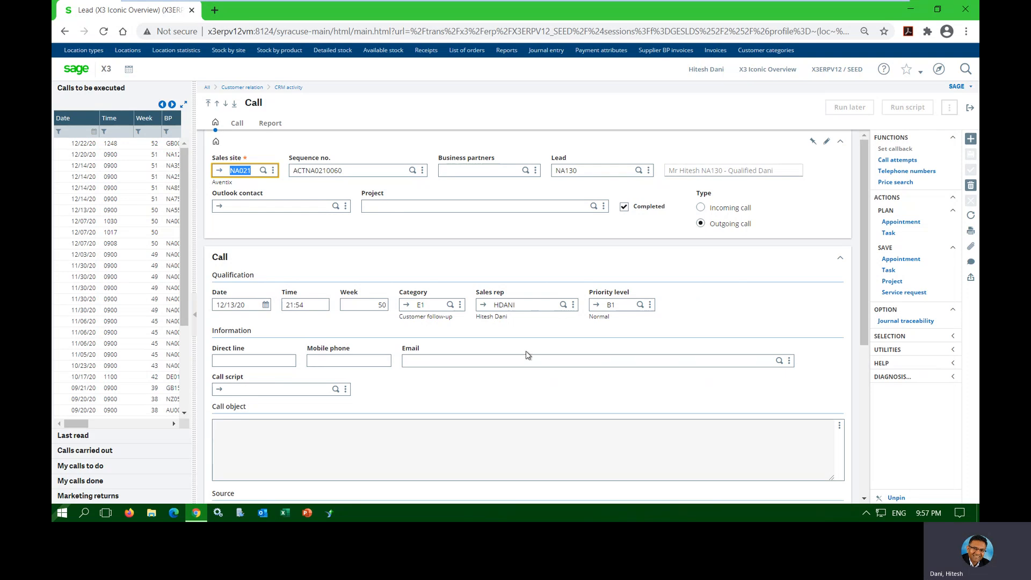
{"action": "left_click", "coordinate": [907, 322]}
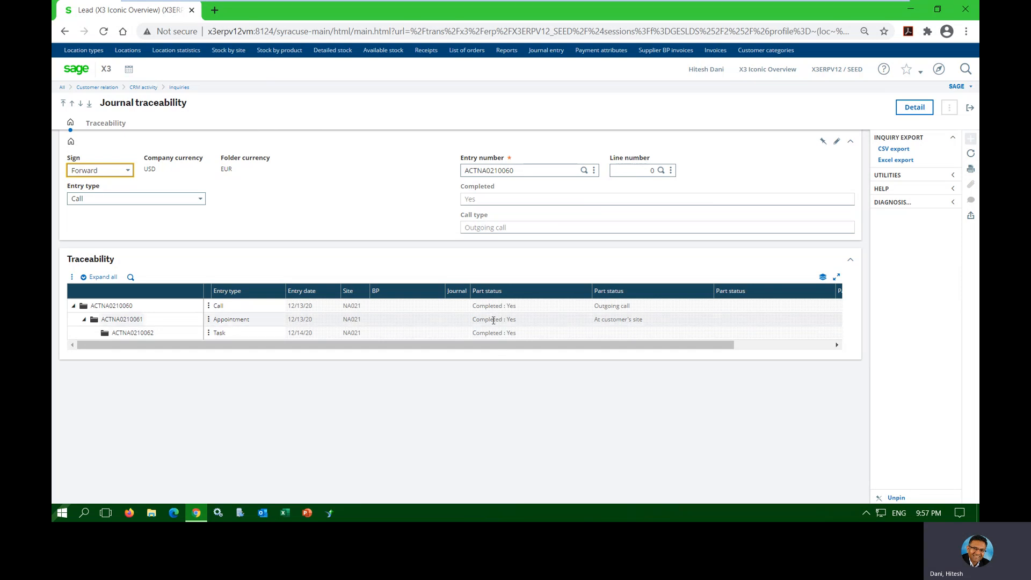
{"action": "left_click", "coordinate": [229, 321]}
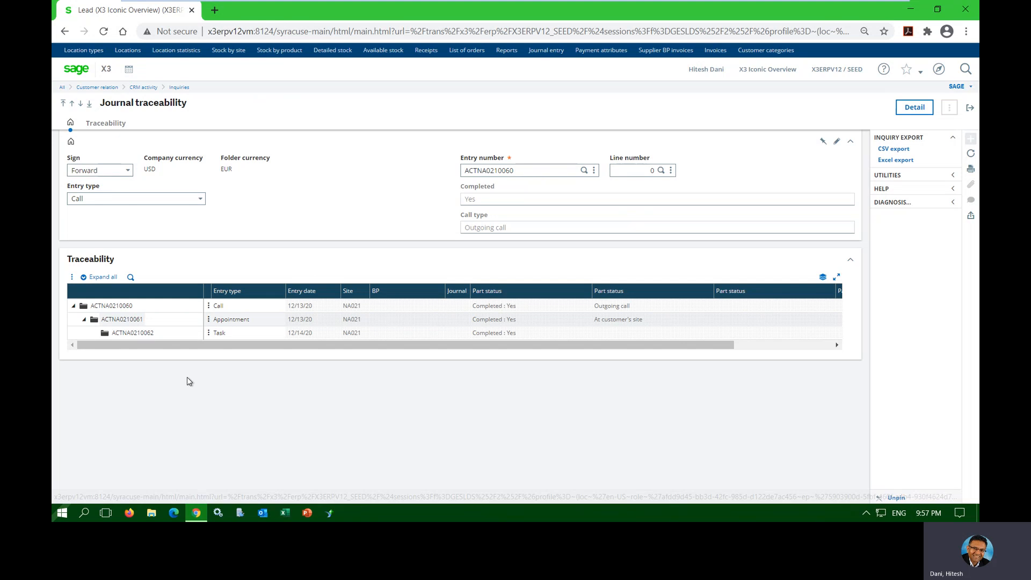
{"action": "left_click", "coordinate": [209, 334]}
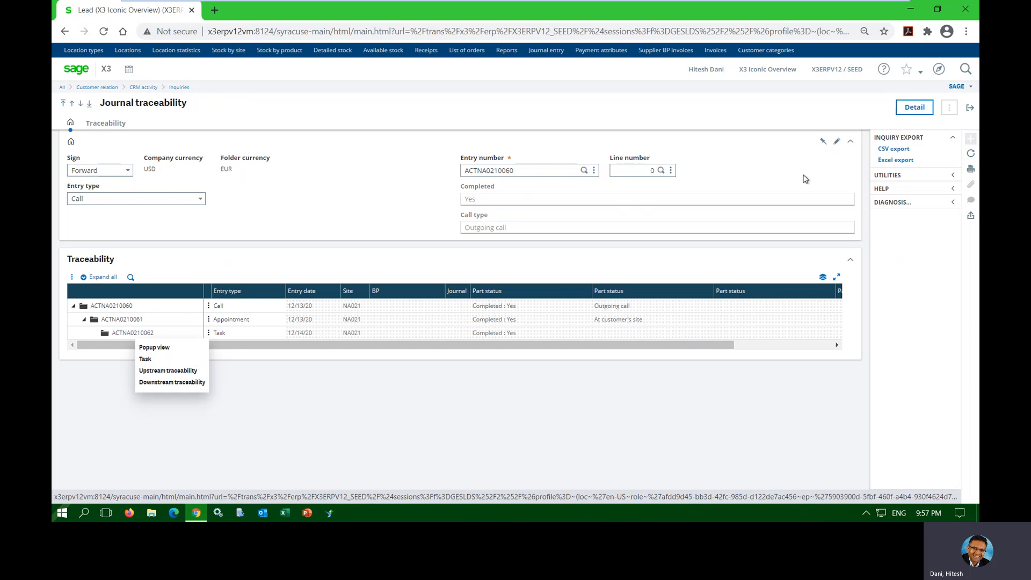
{"action": "left_click", "coordinate": [970, 110]}
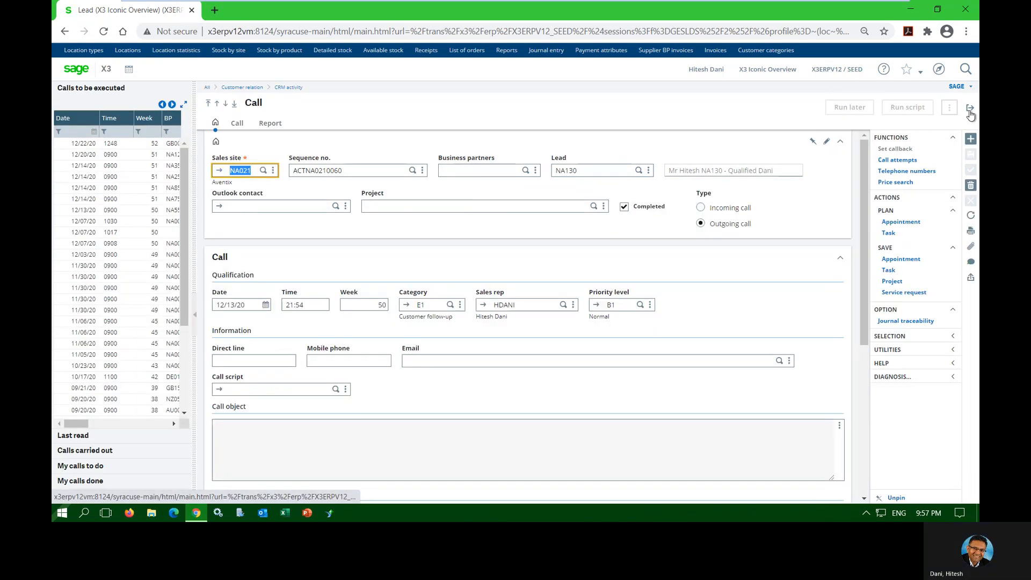
{"action": "left_click", "coordinate": [970, 110]}
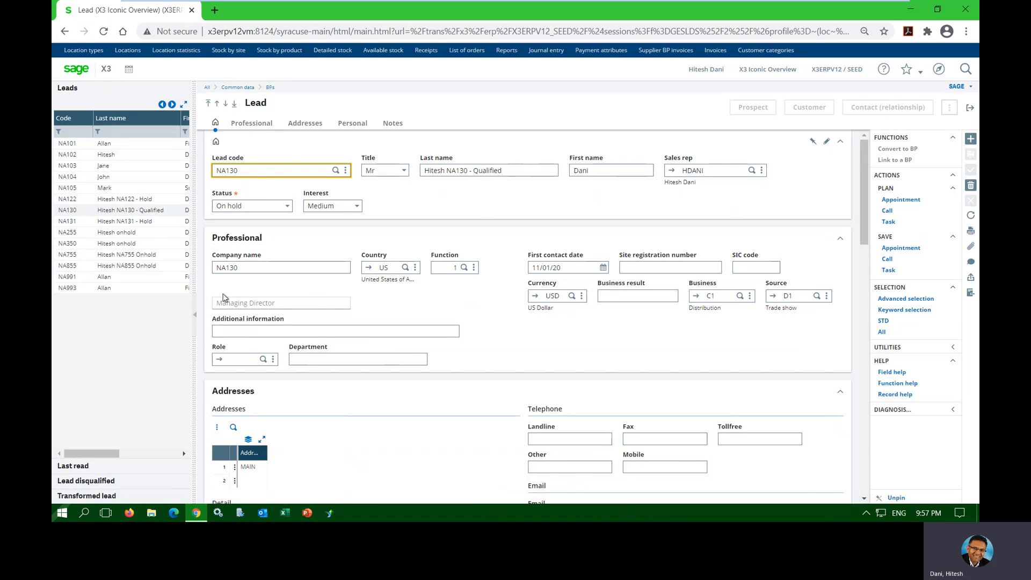
Set the lead's status to Contacted and save the lead.
{"action": "left_click", "coordinate": [288, 207]}
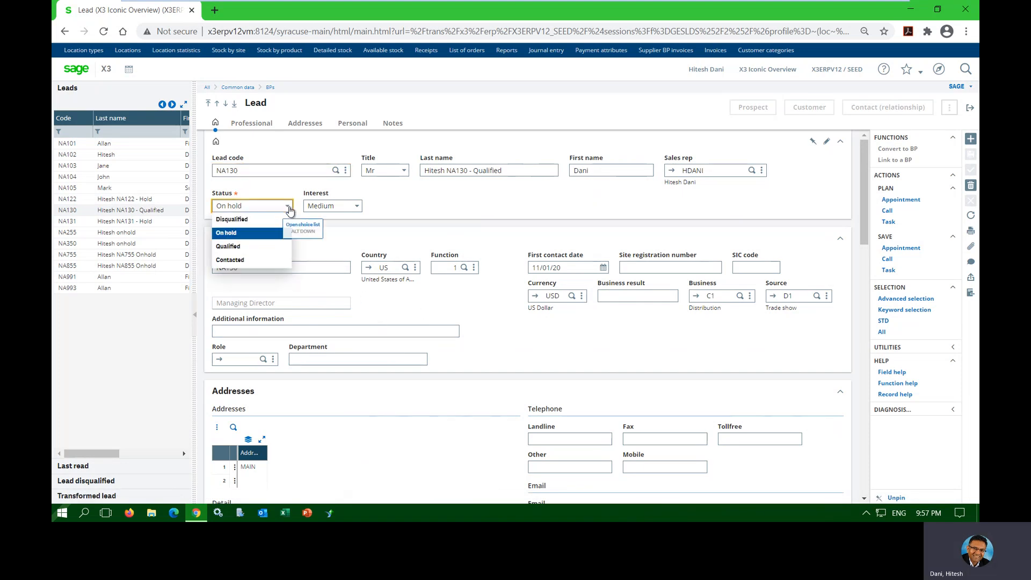
{"action": "left_click", "coordinate": [231, 260]}
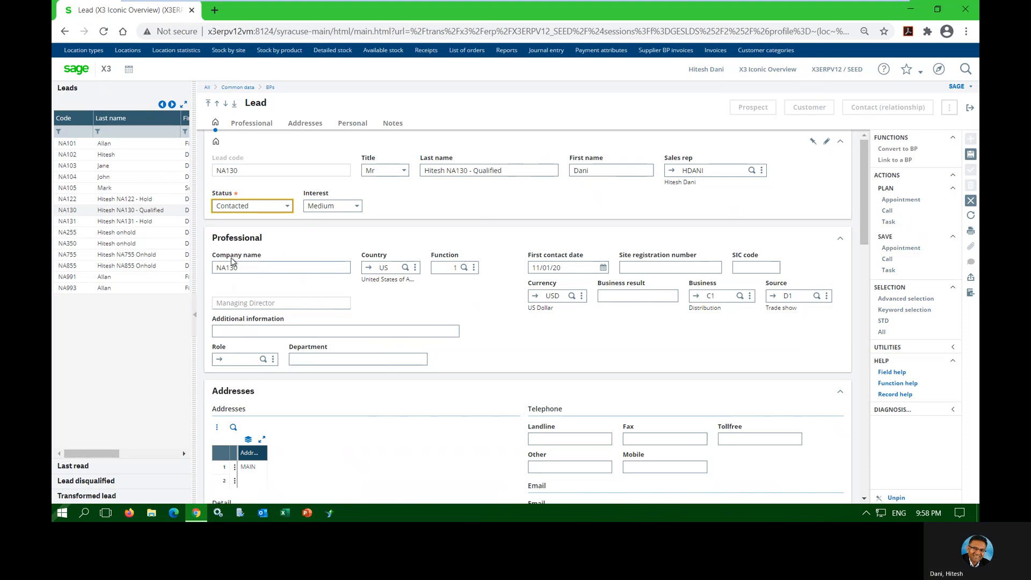
{"action": "left_click", "coordinate": [969, 155]}
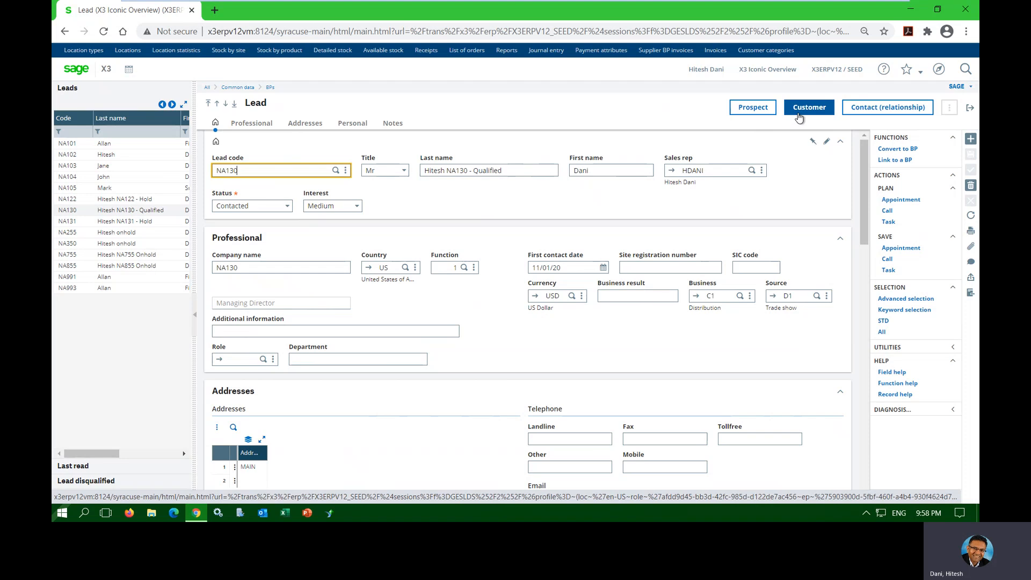
Convert the lead to a prospect in category US, reusing the lead's code as the prospect code.
{"action": "left_click", "coordinate": [759, 113]}
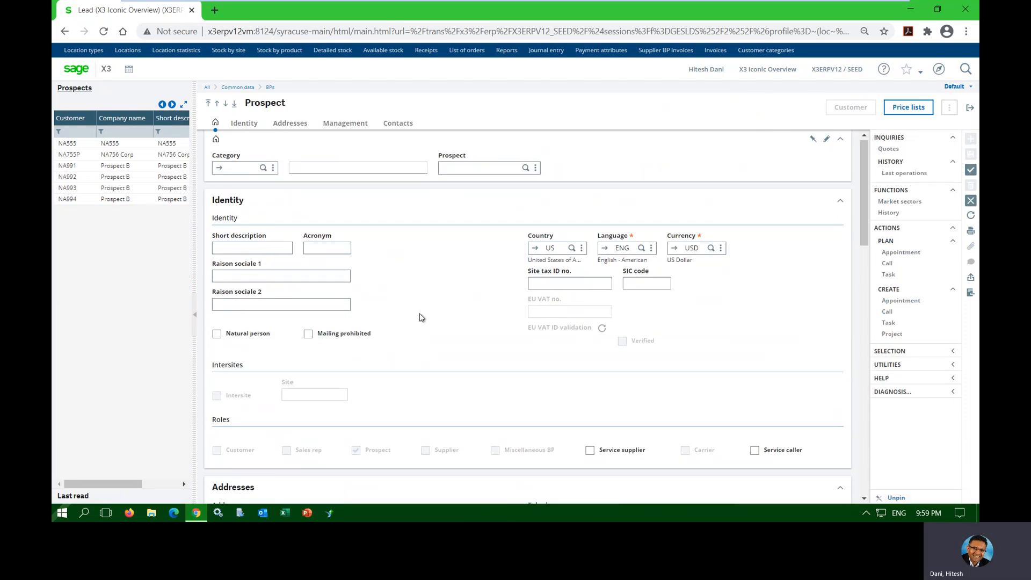
{"action": "left_click", "coordinate": [250, 170]}
{"action": "type", "text": "US"}
{"action": "key", "text": "Tab"}
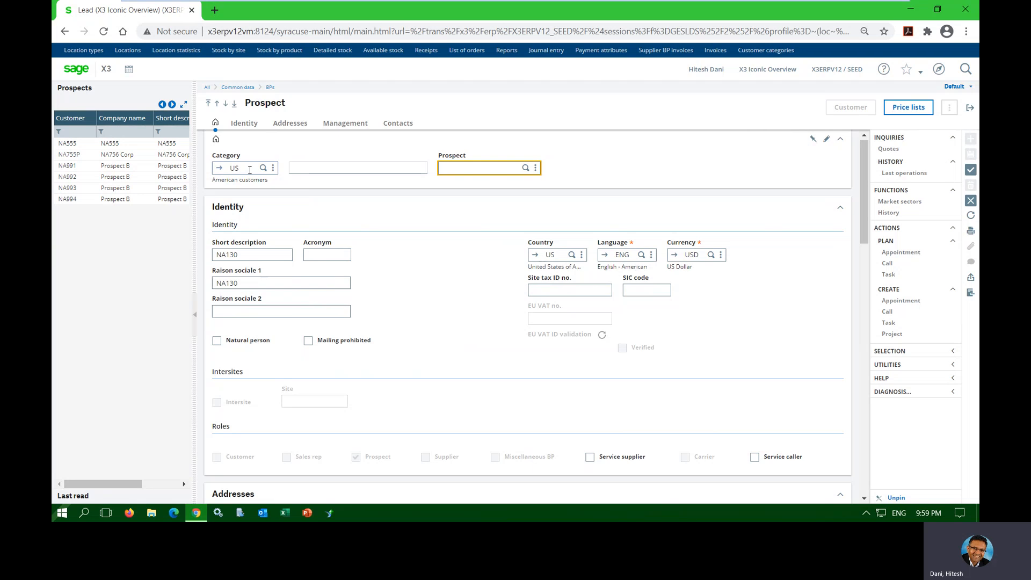
{"action": "type", "text": "NA130"}
Examine the new prospect's roles, addresses and management details, including the commission category choices.
{"action": "scroll", "coordinate": [454, 314], "scroll_direction": "down", "scroll_amount": 8}
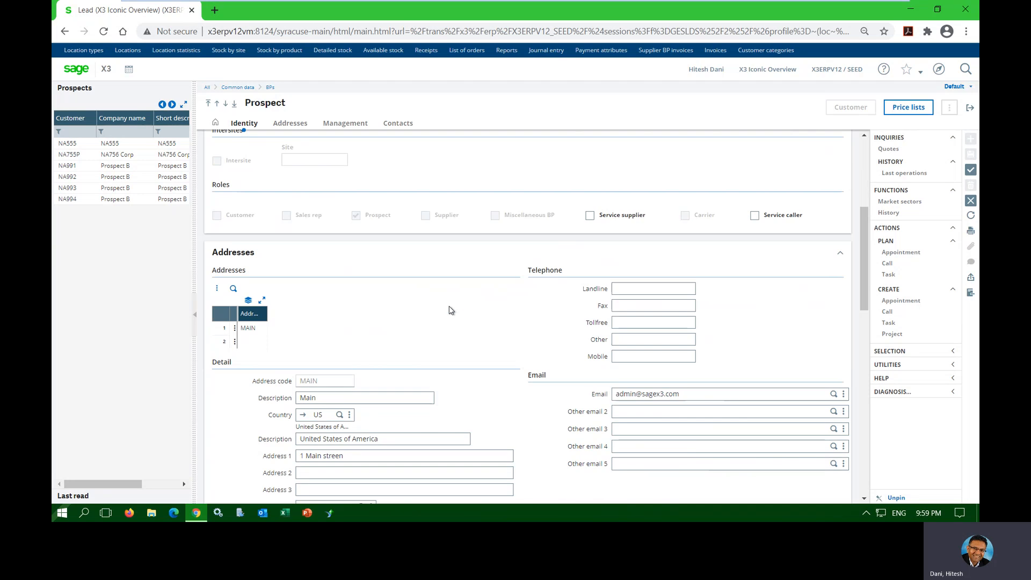
{"action": "scroll", "coordinate": [450, 306], "scroll_direction": "down", "scroll_amount": 3}
{"action": "scroll", "coordinate": [450, 306], "scroll_direction": "down", "scroll_amount": 1}
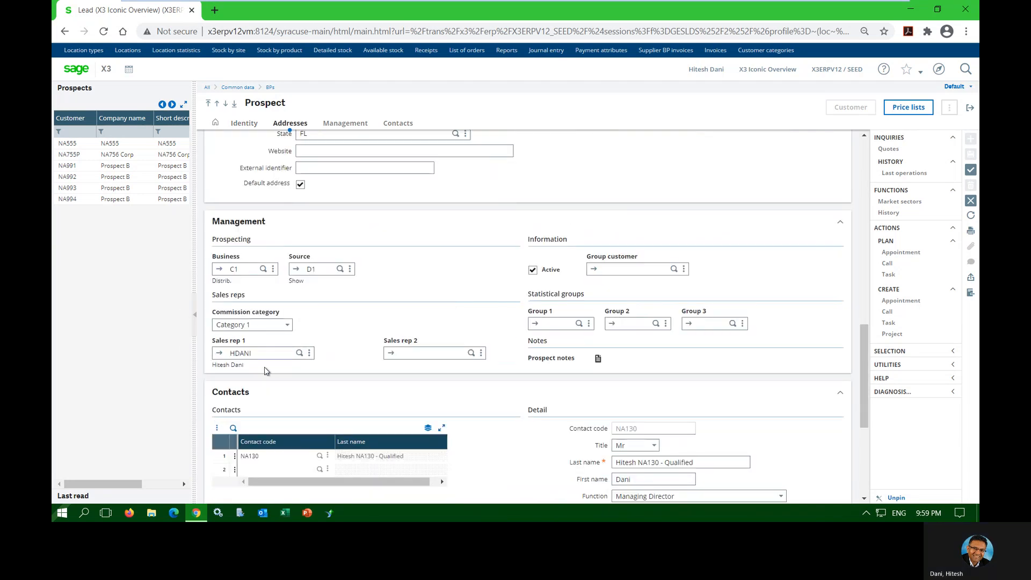
{"action": "left_click", "coordinate": [286, 325]}
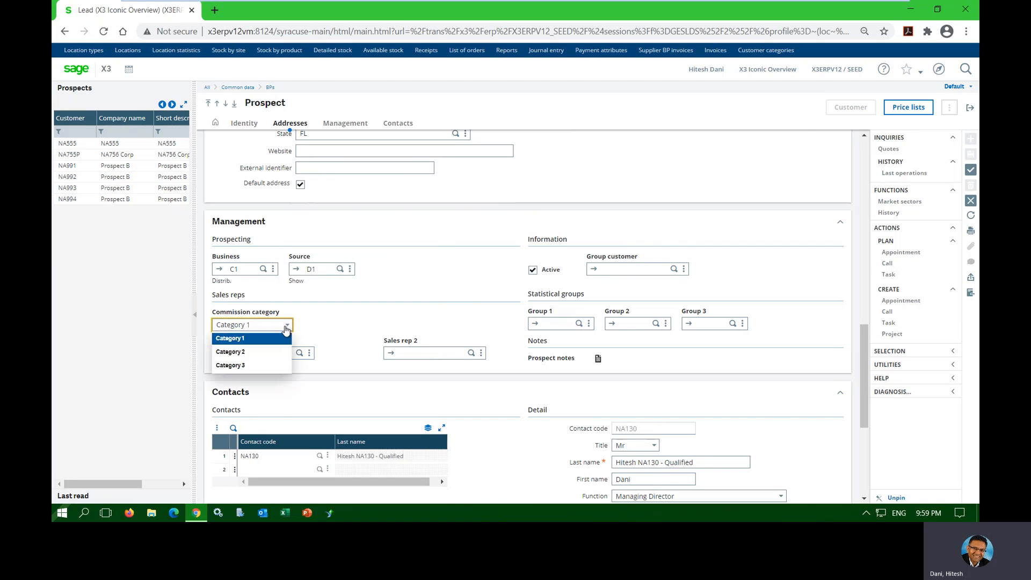
{"action": "left_click", "coordinate": [286, 326]}
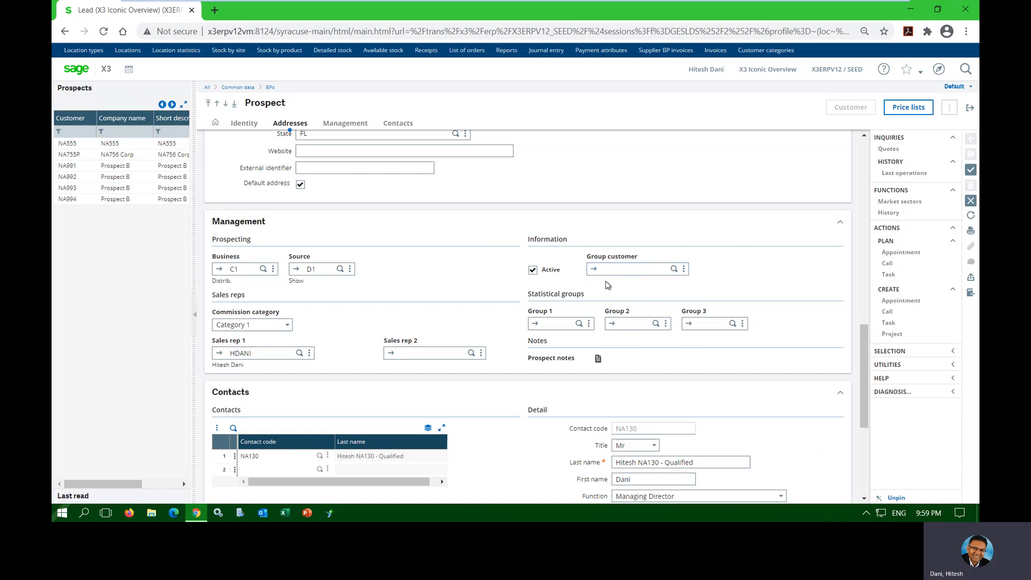
Set the prospect's statistical groups to REGRO (Regional Grocer), 720 (Food and Beverage) and AME (Americas).
{"action": "left_click", "coordinate": [579, 324]}
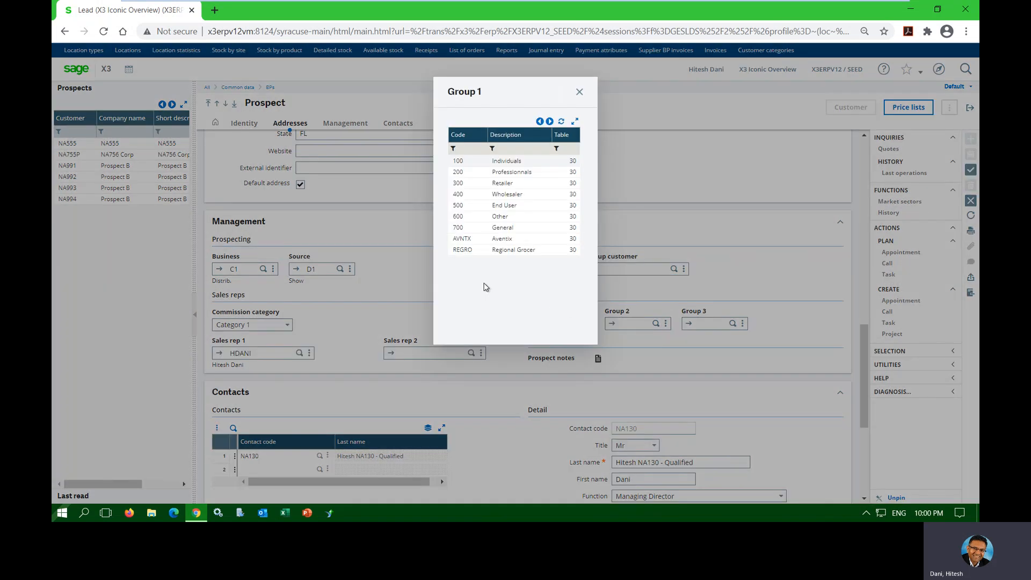
{"action": "left_click", "coordinate": [502, 249]}
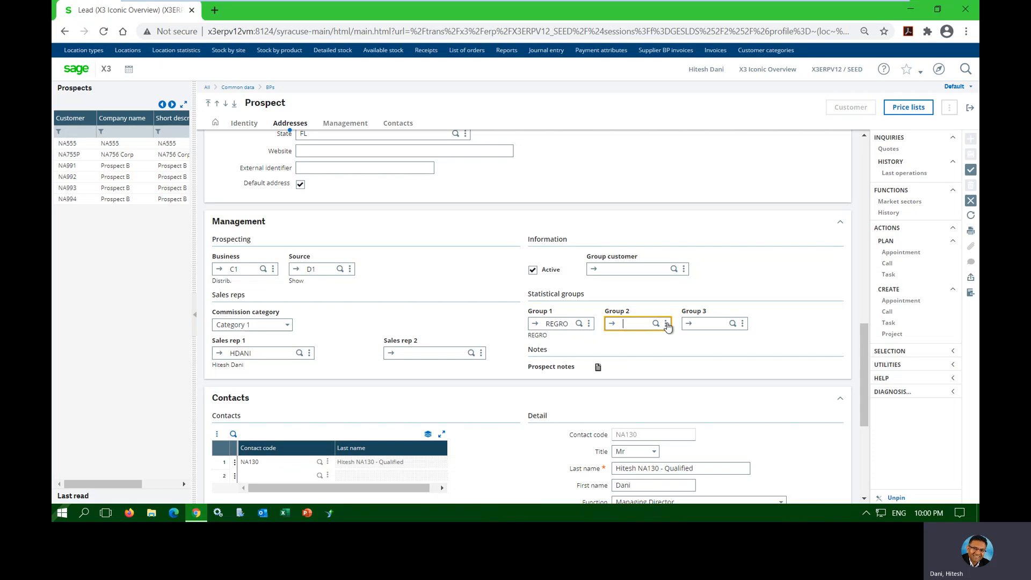
{"action": "left_click", "coordinate": [655, 324]}
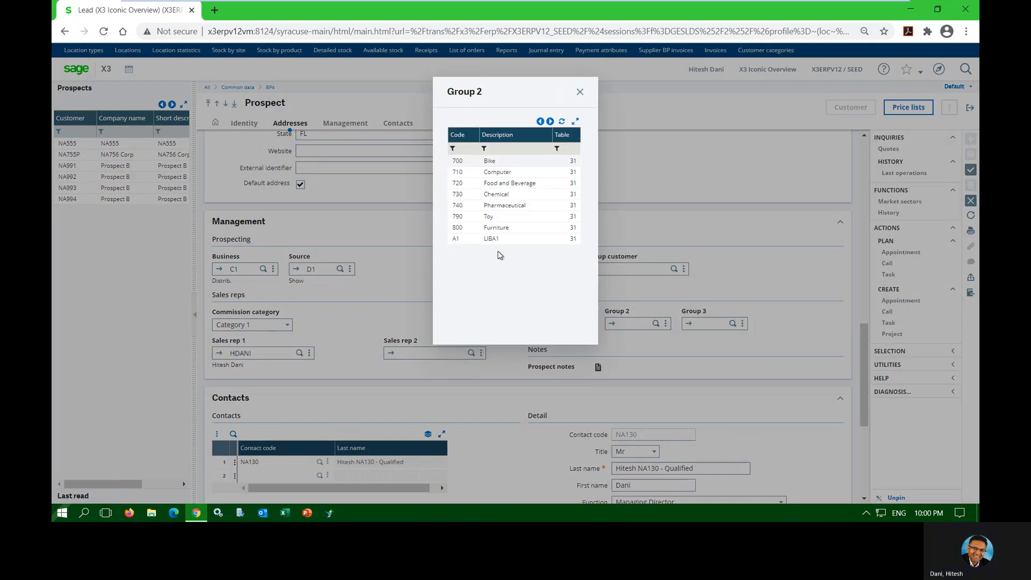
{"action": "left_click", "coordinate": [502, 184]}
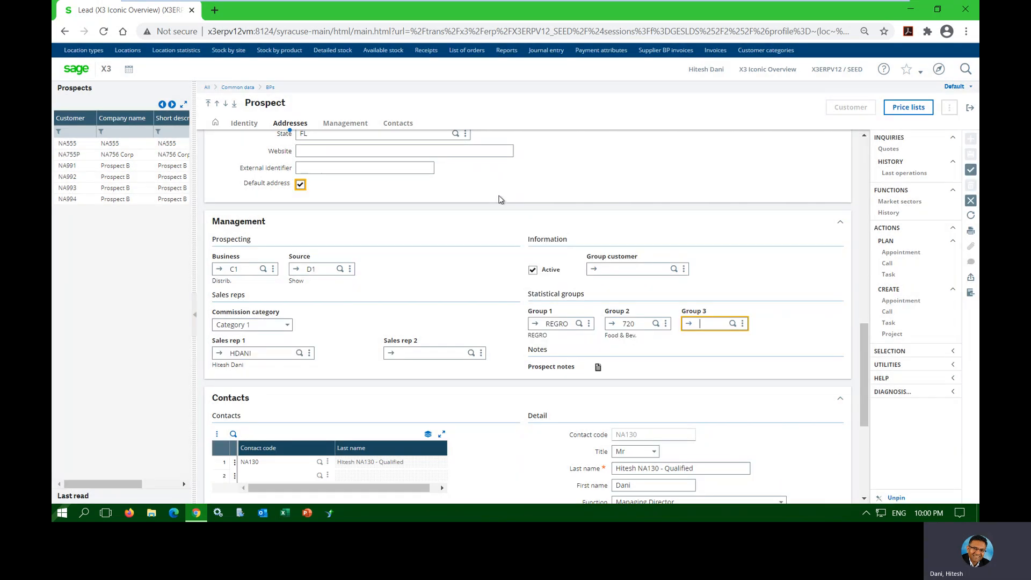
{"action": "left_click", "coordinate": [732, 323]}
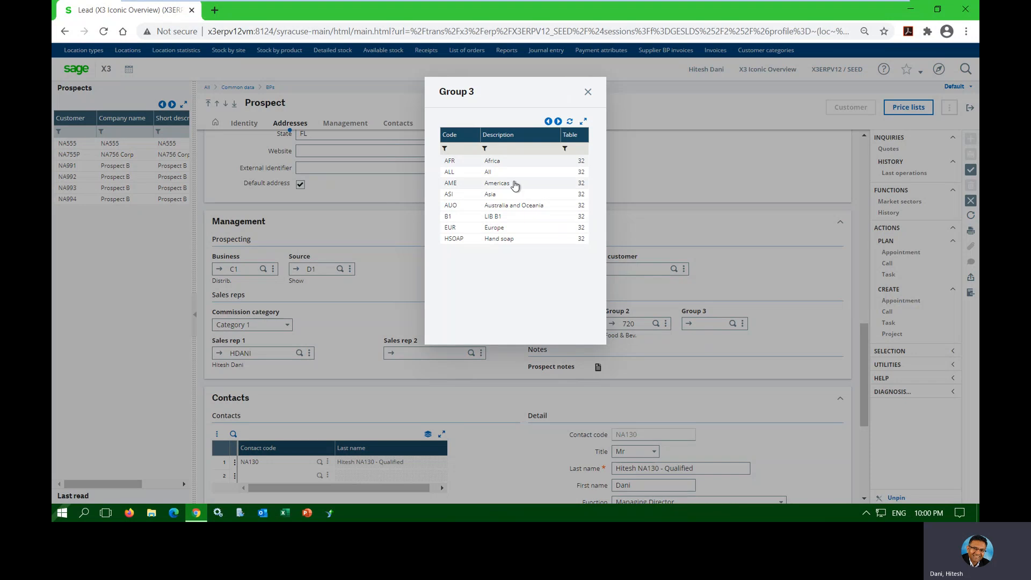
{"action": "left_click", "coordinate": [515, 185]}
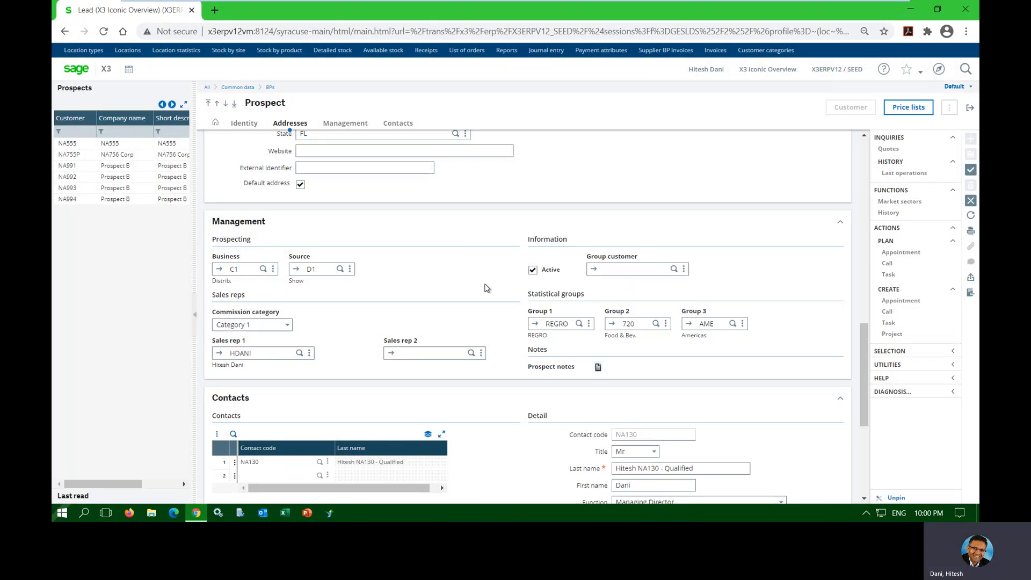
Create the prospect after checking its contact details, confirming creation with the existing user.
{"action": "scroll", "coordinate": [486, 288], "scroll_direction": "down", "scroll_amount": 2}
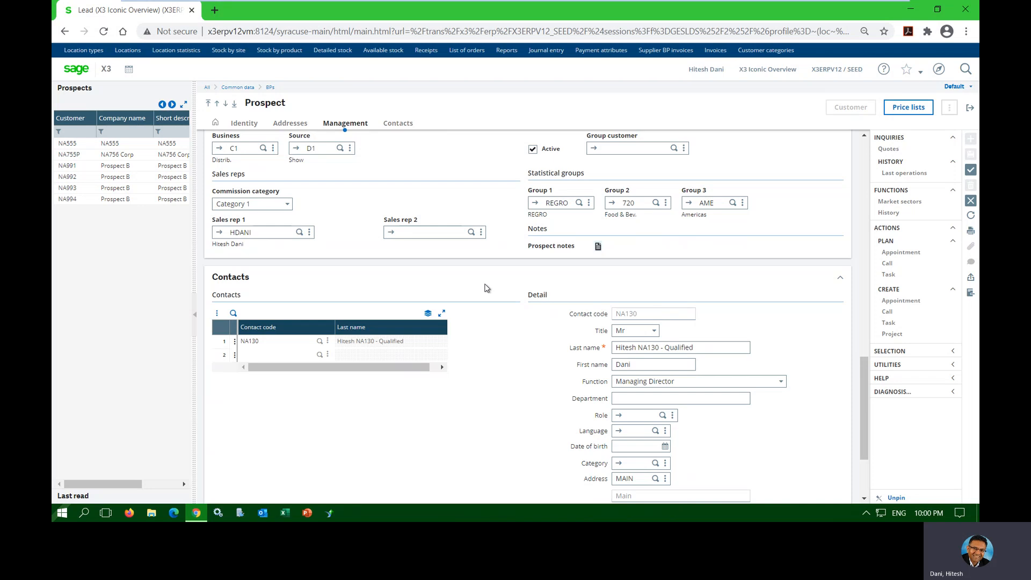
{"action": "left_click", "coordinate": [970, 171]}
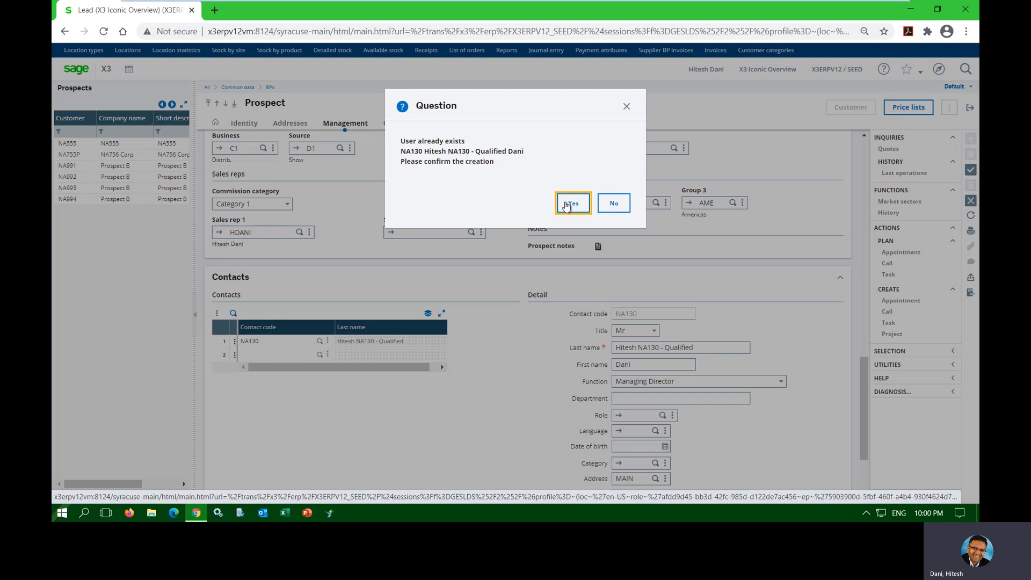
{"action": "left_click", "coordinate": [568, 204]}
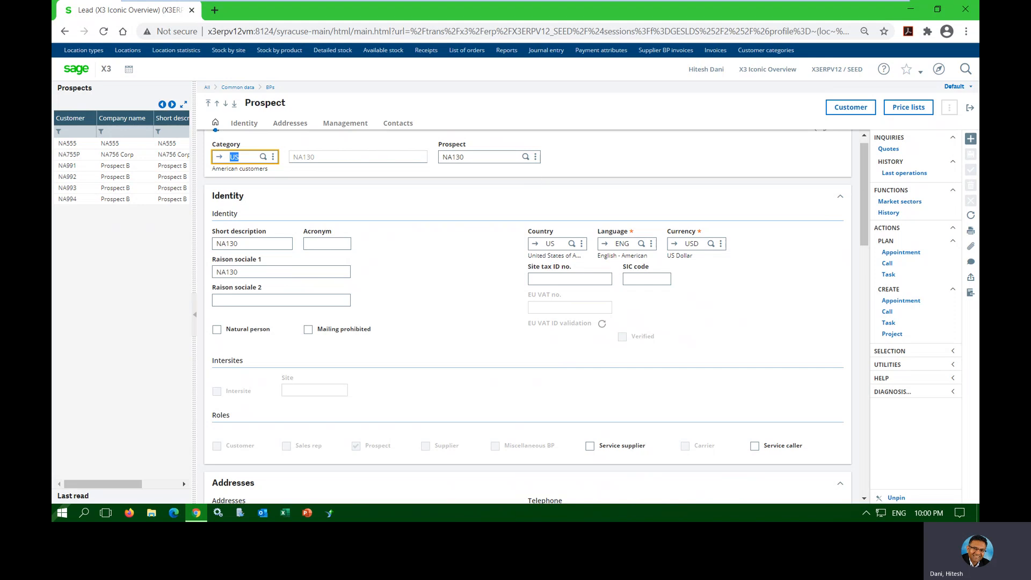
Convert the new prospect to a customer, keeping the pending modifications when asked about cancelling them.
{"action": "left_click", "coordinate": [445, 157]}
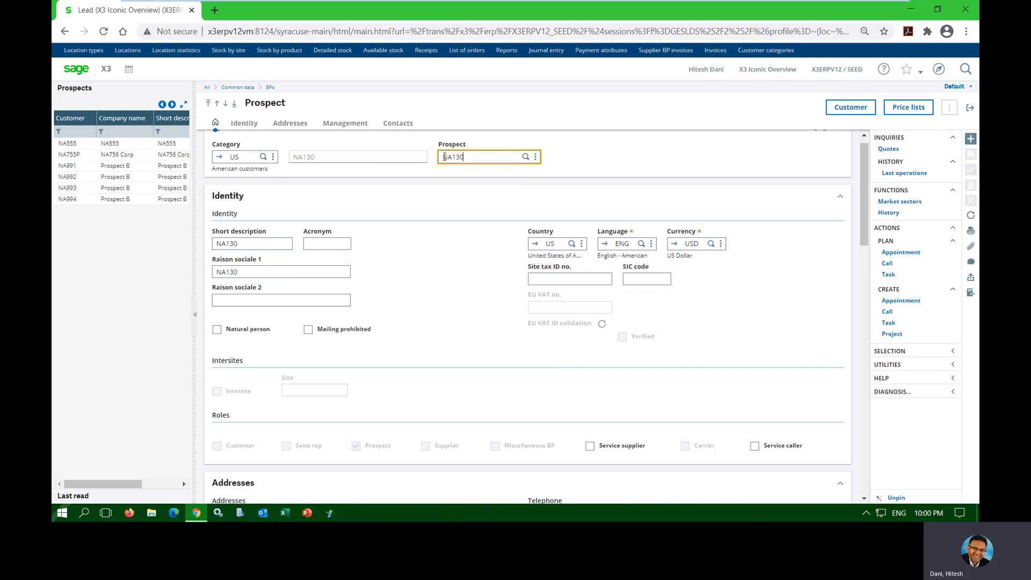
{"action": "double_click", "coordinate": [445, 157]}
{"action": "left_click", "coordinate": [850, 108]}
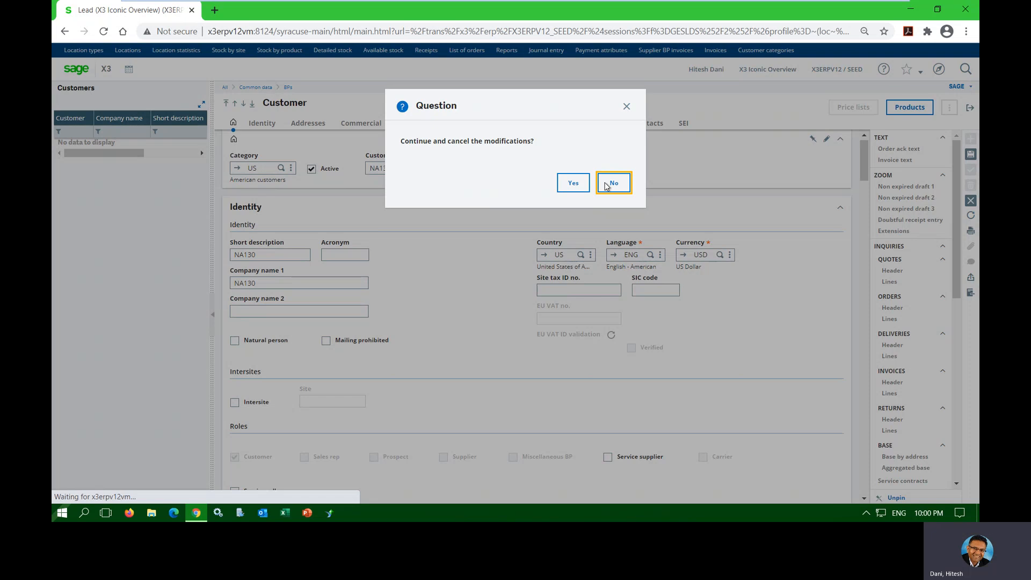
{"action": "left_click", "coordinate": [607, 184]}
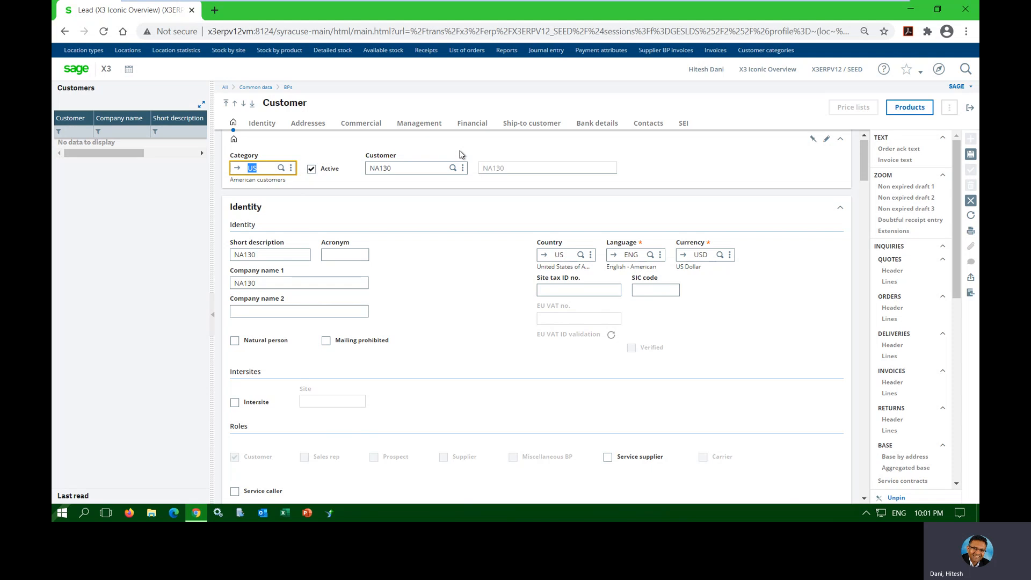
Examine the customer's identity, address and commercial sections, including order, invoicing, and discount and charge settings.
{"action": "scroll", "coordinate": [483, 276], "scroll_direction": "down", "scroll_amount": 2}
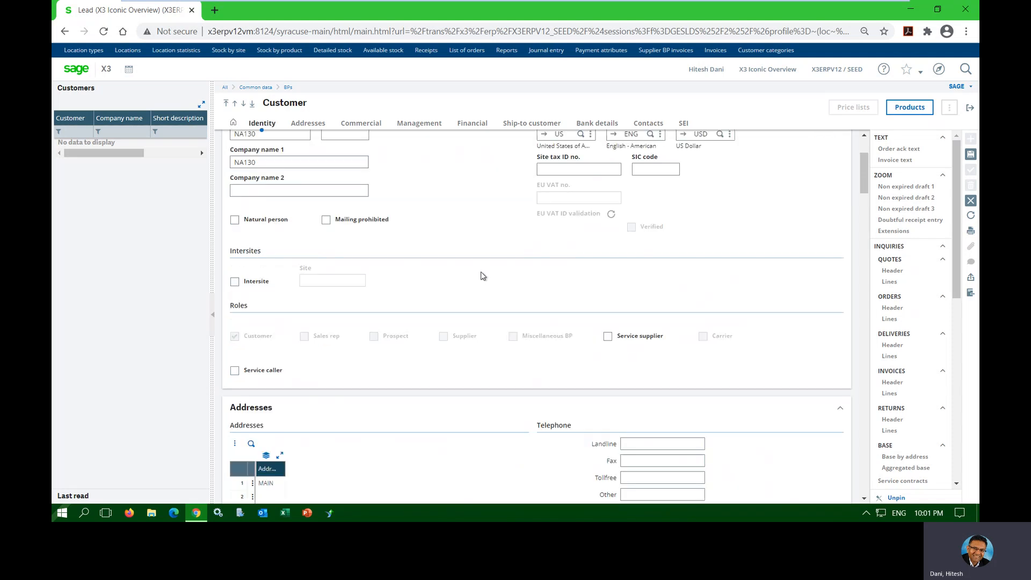
{"action": "scroll", "coordinate": [477, 270], "scroll_direction": "down", "scroll_amount": 3}
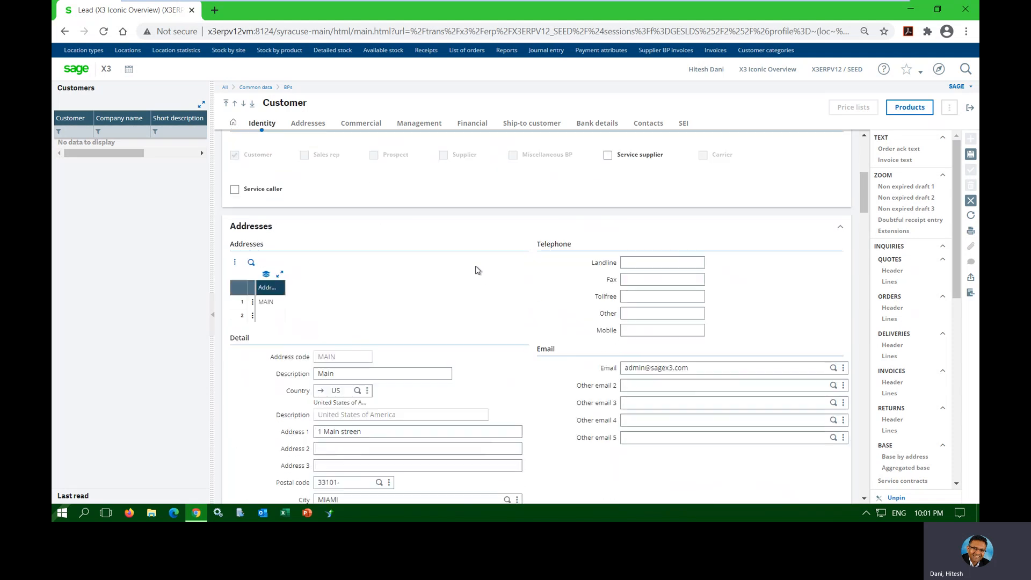
{"action": "scroll", "coordinate": [477, 270], "scroll_direction": "down", "scroll_amount": 8}
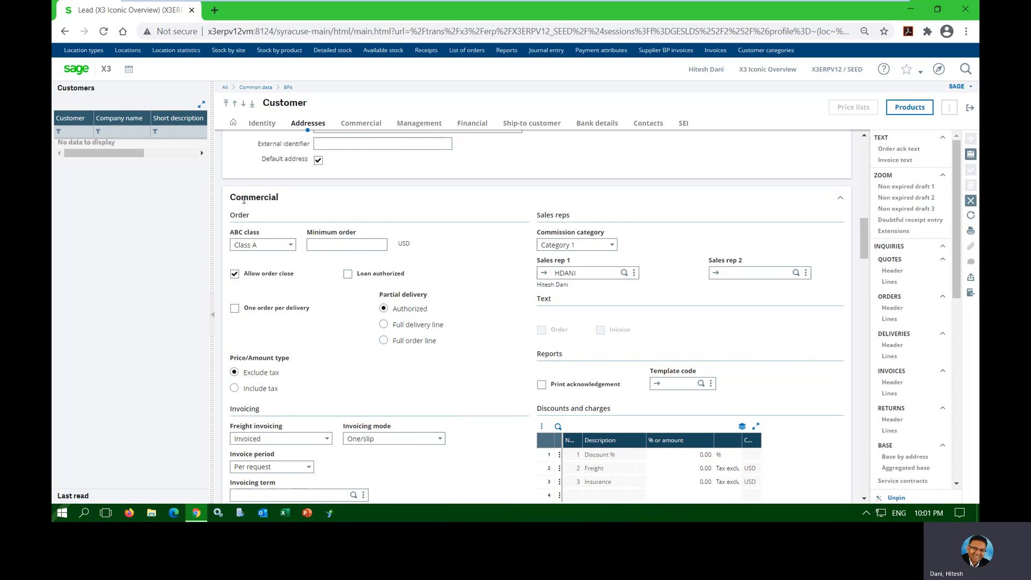
{"action": "left_click_drag", "start_coordinate": [248, 197], "coordinate": [316, 199]}
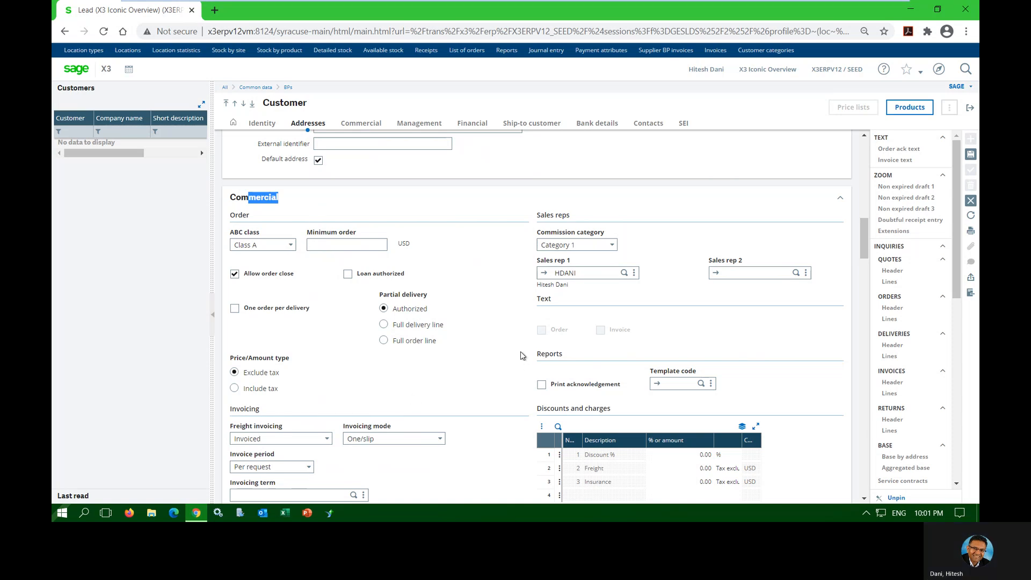
{"action": "scroll", "coordinate": [510, 346], "scroll_direction": "down", "scroll_amount": 3}
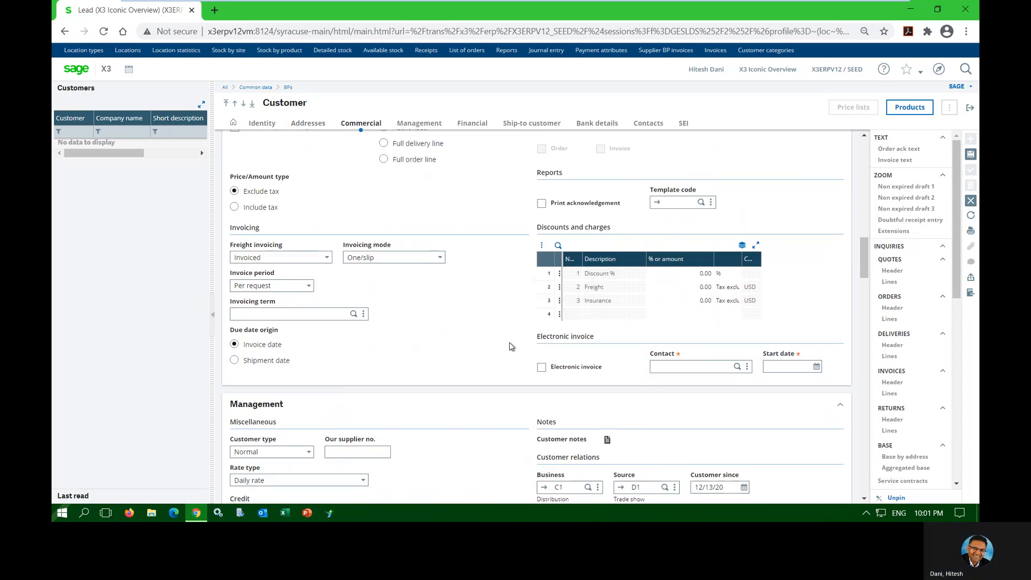
{"action": "scroll", "coordinate": [511, 347], "scroll_direction": "down", "scroll_amount": 2}
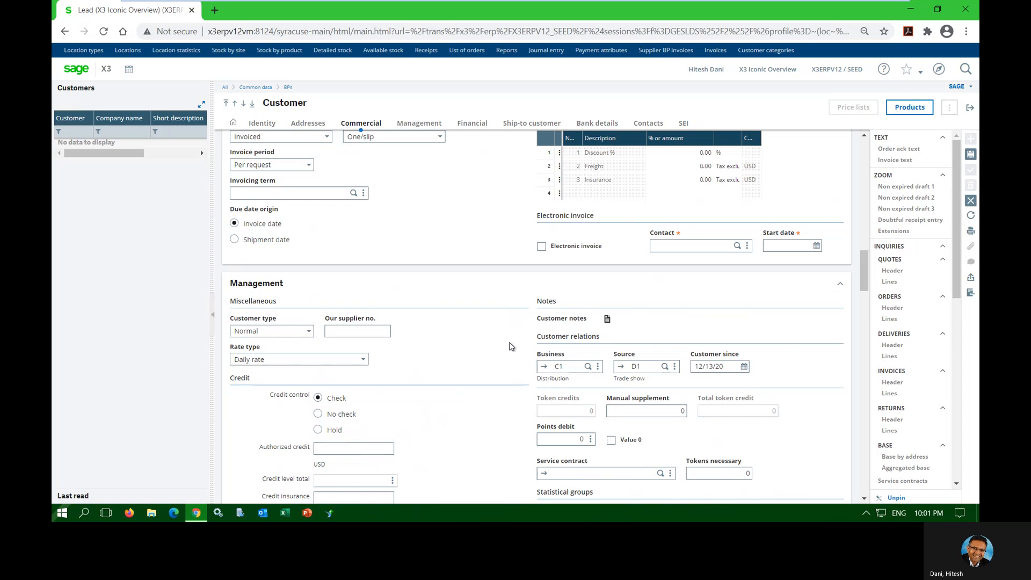
Set the customer's credit control to No check in the management section.
{"action": "scroll", "coordinate": [511, 346], "scroll_direction": "down", "scroll_amount": 2}
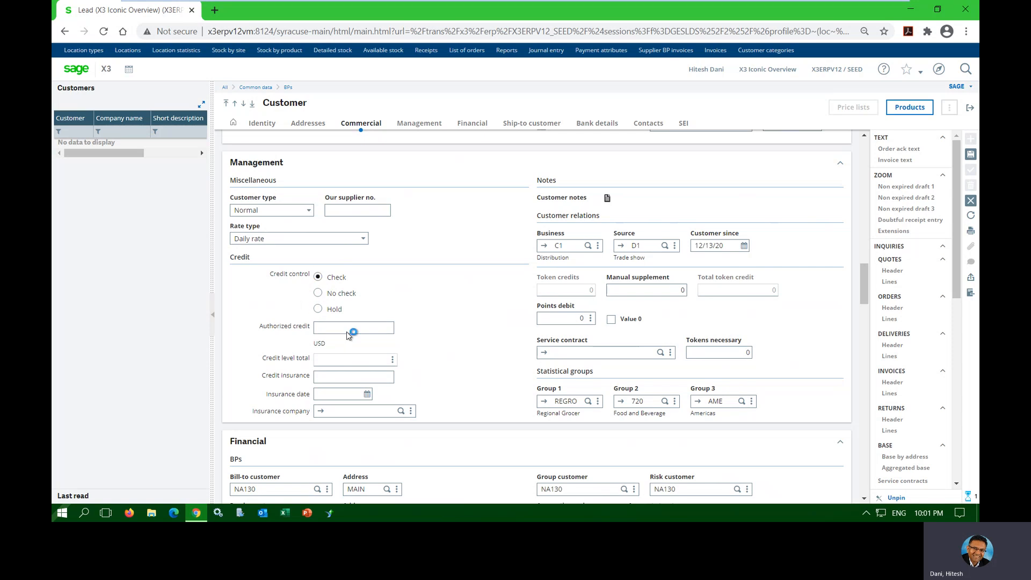
{"action": "left_click", "coordinate": [379, 329]}
{"action": "left_click", "coordinate": [319, 294]}
{"action": "scroll", "coordinate": [495, 306], "scroll_direction": "down", "scroll_amount": 1}
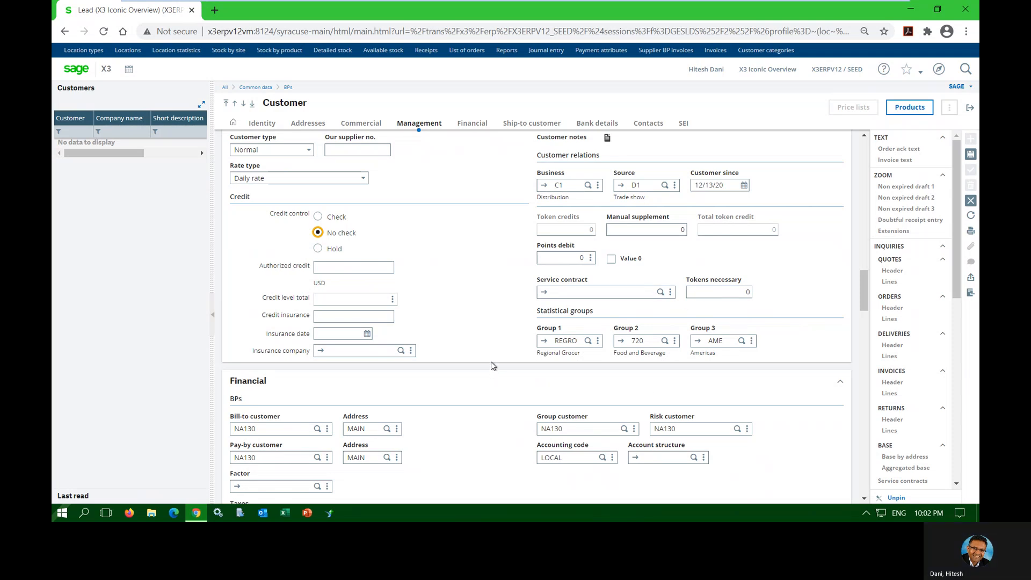
Set the customer's tax rule to NTX (No Tax) in the financial section, filtering the tax rules by ntx.
{"action": "scroll", "coordinate": [492, 368], "scroll_direction": "down", "scroll_amount": 3}
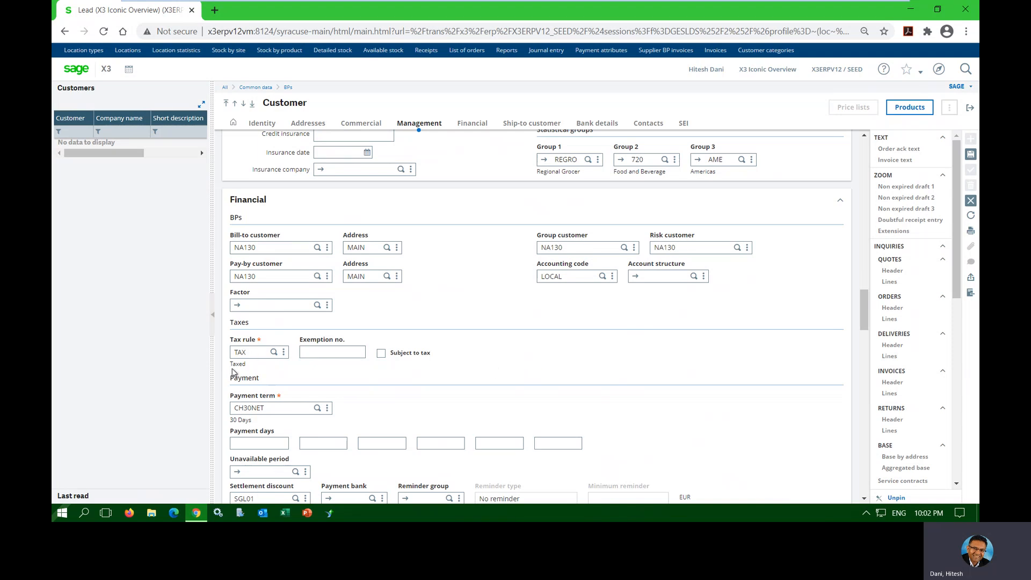
{"action": "left_click", "coordinate": [273, 353]}
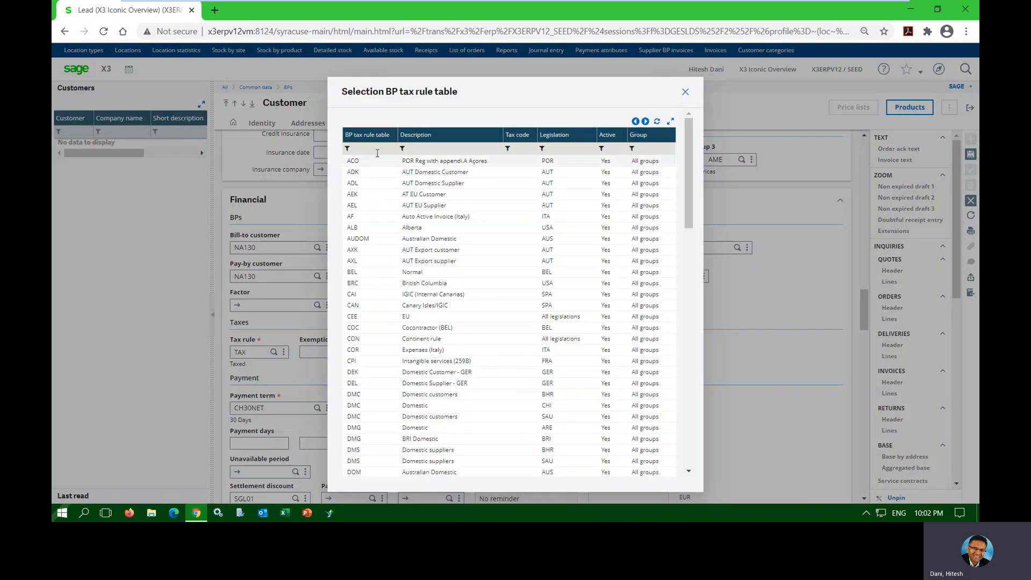
{"action": "left_click", "coordinate": [376, 149]}
{"action": "type", "text": "ntx"}
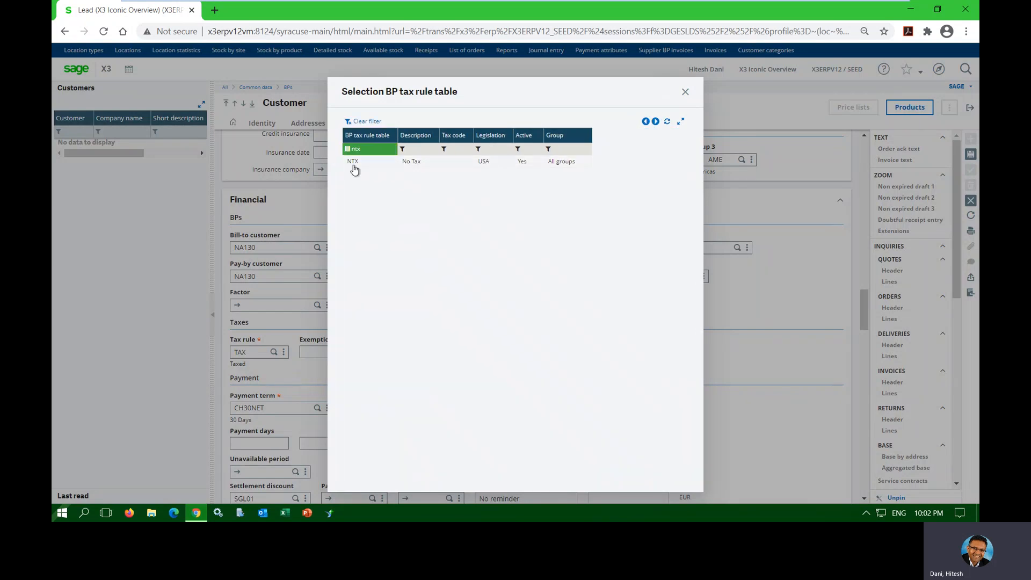
{"action": "left_click", "coordinate": [353, 162]}
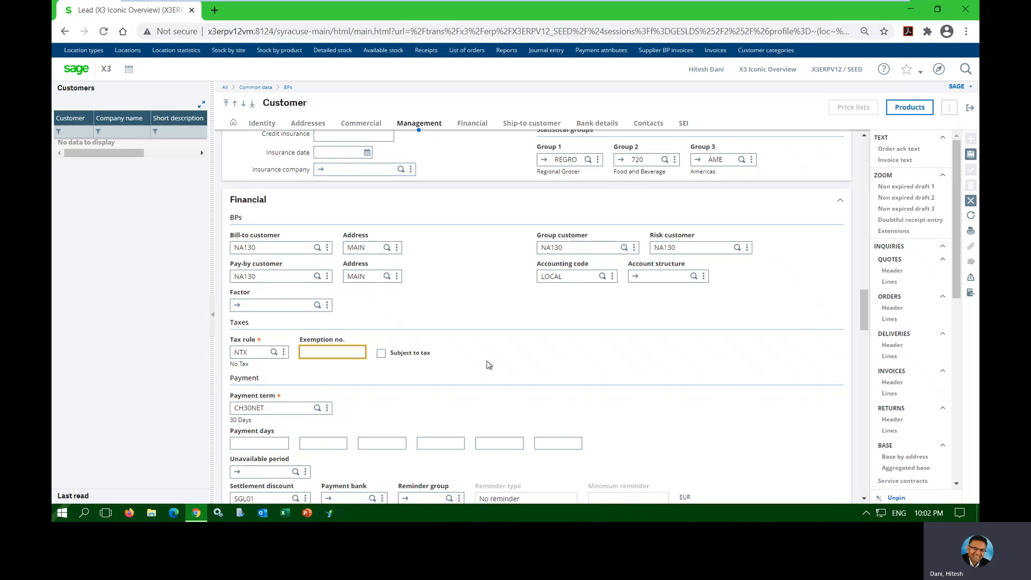
Save the customer and exit the customer and prospect records back to the home page.
{"action": "left_click", "coordinate": [970, 155]}
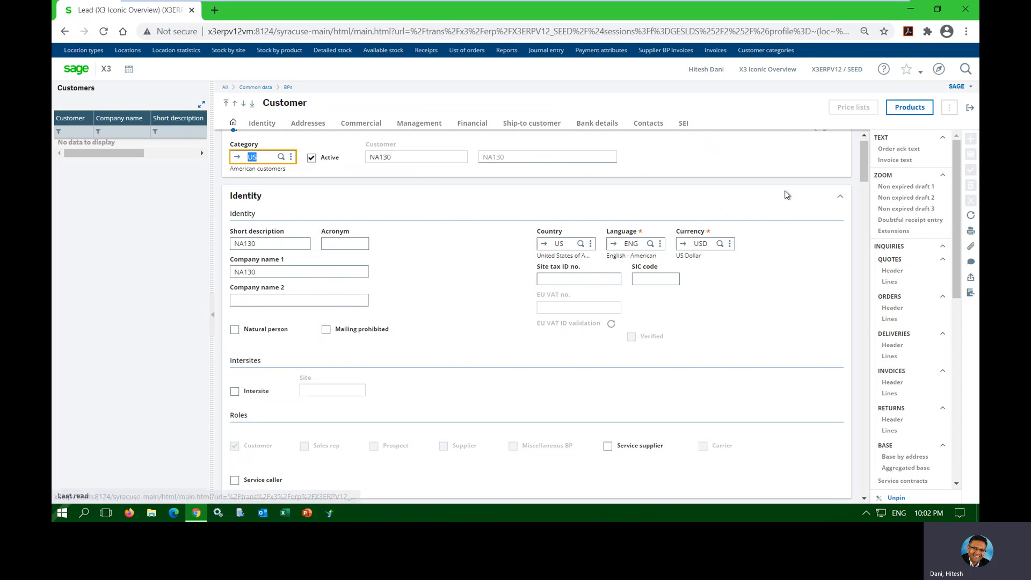
{"action": "left_click", "coordinate": [970, 109]}
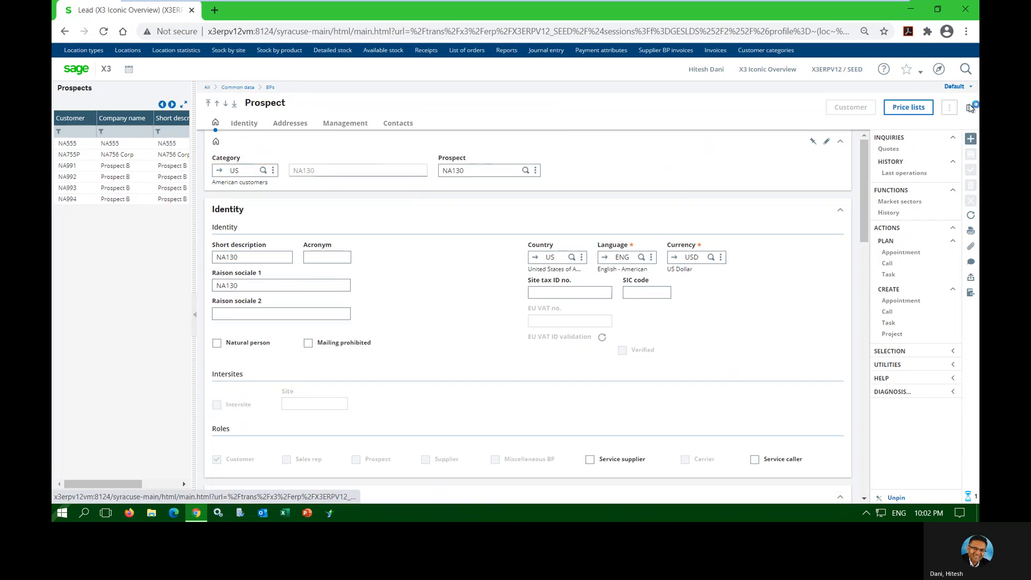
{"action": "left_click", "coordinate": [970, 109]}
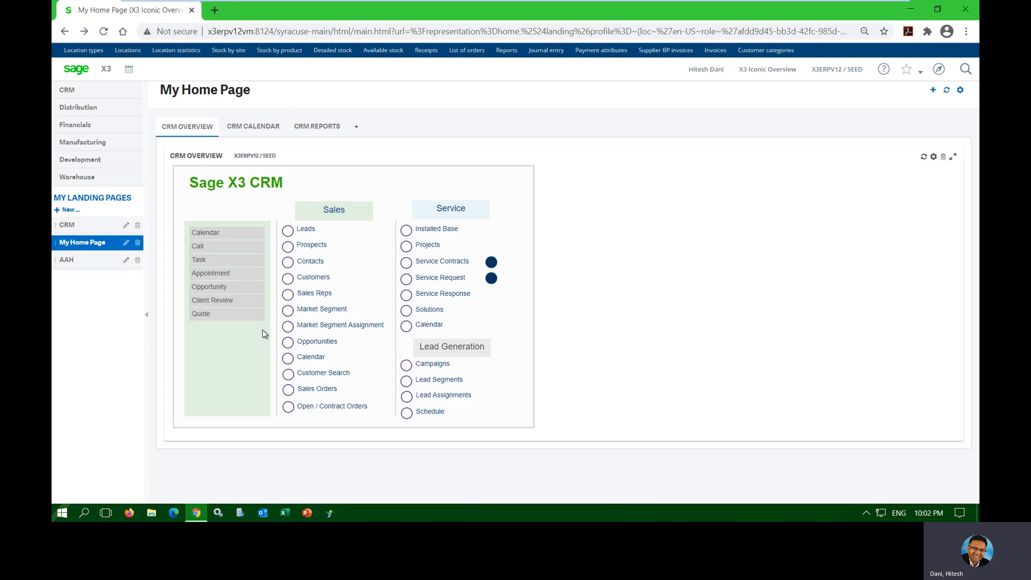
Open the sales reps from the CRM overview, examine the record's address, commission rate and customer relation settings, and return home.
{"action": "left_click", "coordinate": [289, 295]}
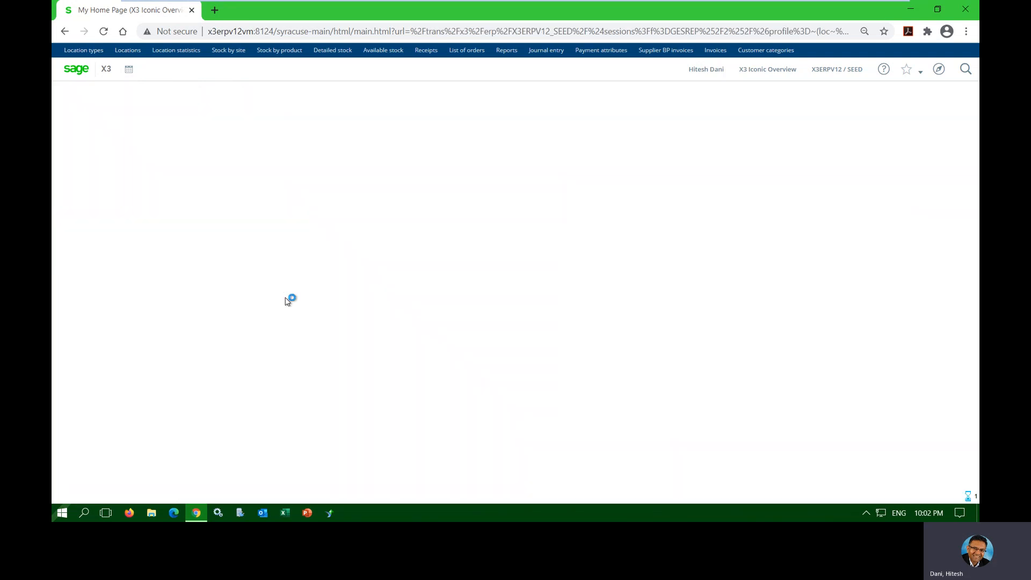
{"action": "scroll", "coordinate": [286, 301], "scroll_direction": "down", "scroll_amount": 7}
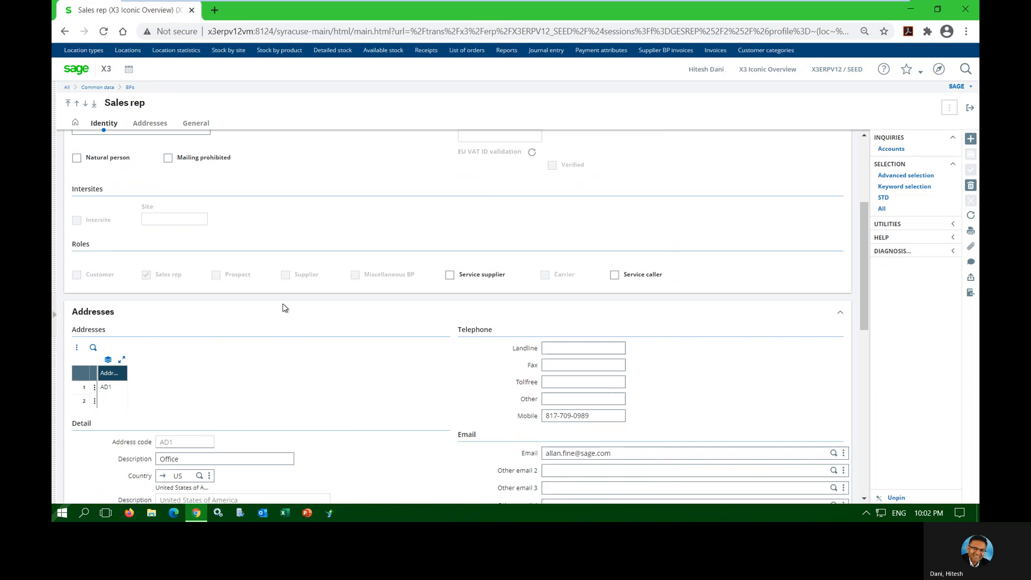
{"action": "scroll", "coordinate": [283, 304], "scroll_direction": "down", "scroll_amount": 5}
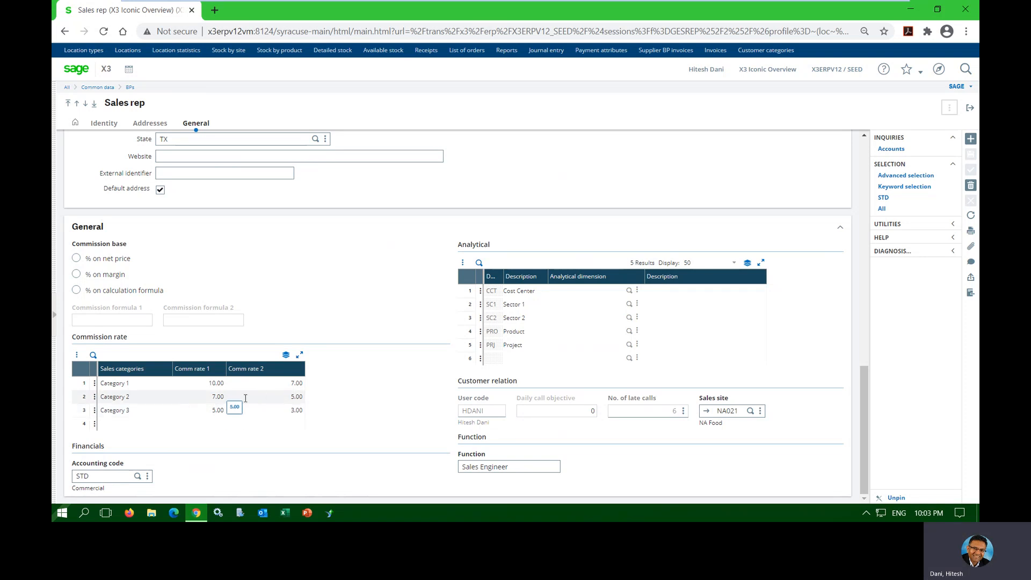
{"action": "left_click", "coordinate": [971, 110]}
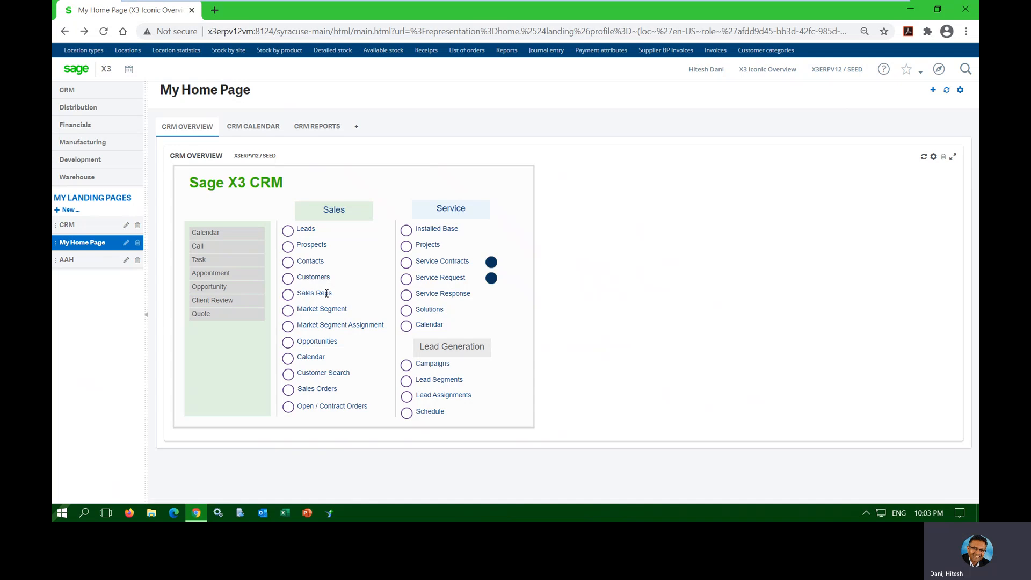
Open the USEAST market segment and examine its definition criteria and the tables available for the first criterion.
{"action": "left_click", "coordinate": [287, 311]}
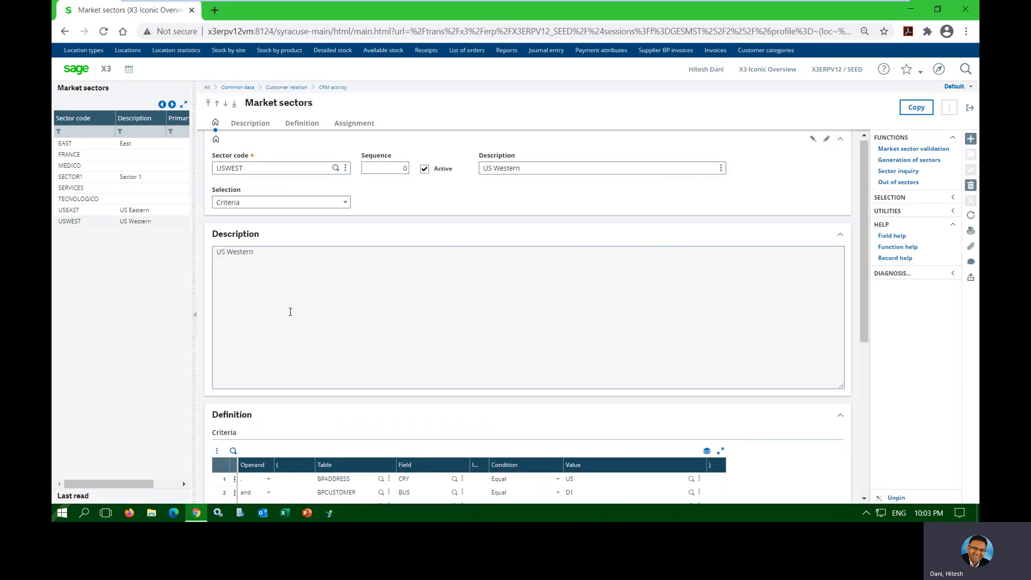
{"action": "left_click", "coordinate": [73, 211]}
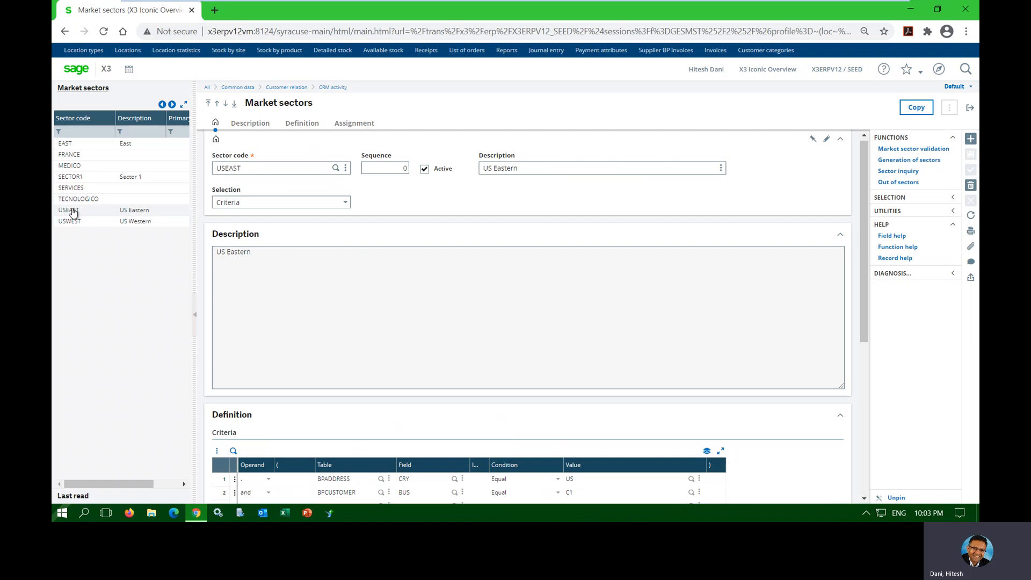
{"action": "scroll", "coordinate": [460, 283], "scroll_direction": "down", "scroll_amount": 3}
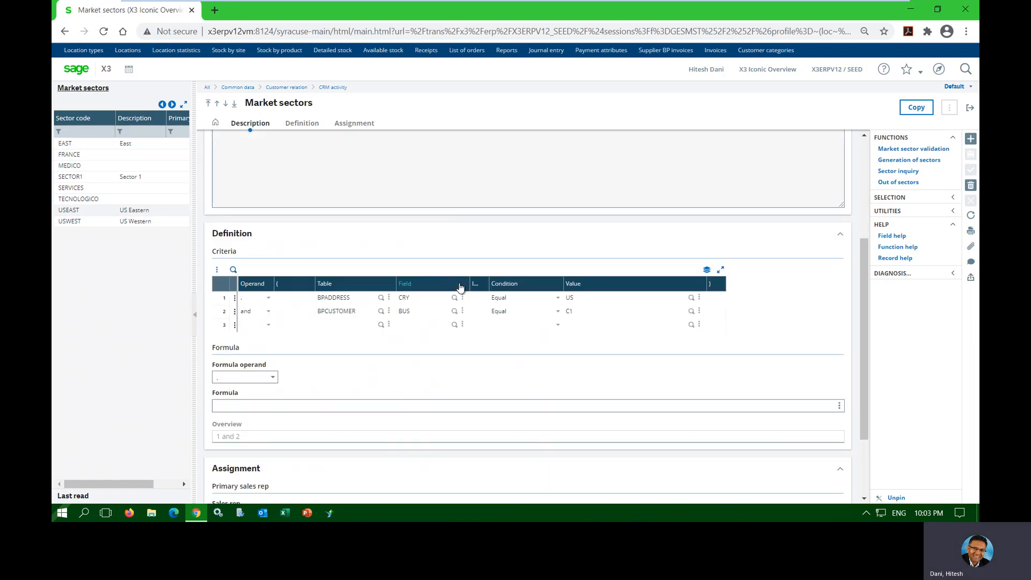
{"action": "left_click", "coordinate": [380, 298]}
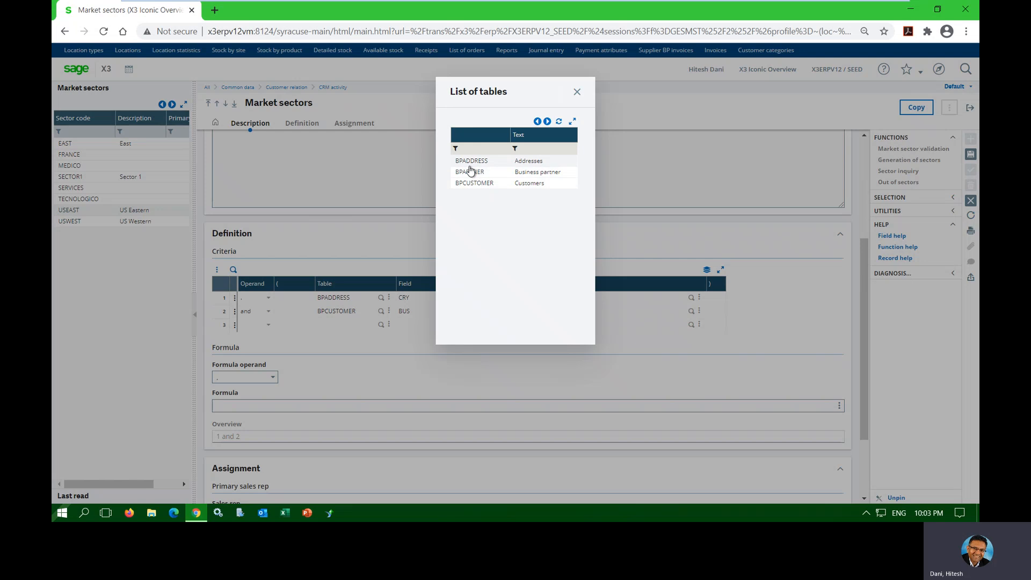
{"action": "left_click", "coordinate": [578, 92]}
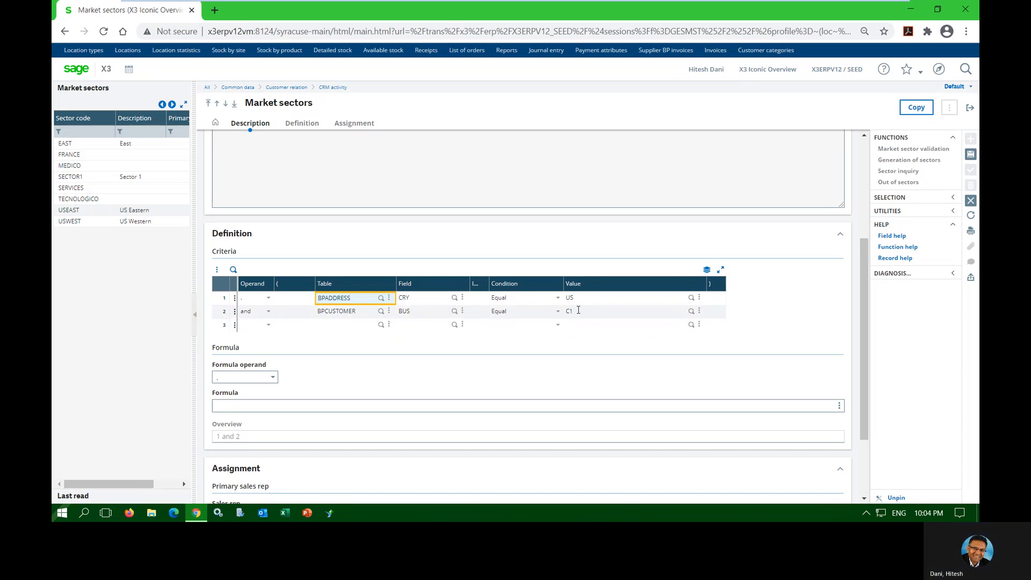
Look up the possible values for the second criterion filtered to table 447, closing the list without choosing one.
{"action": "left_click", "coordinate": [691, 311]}
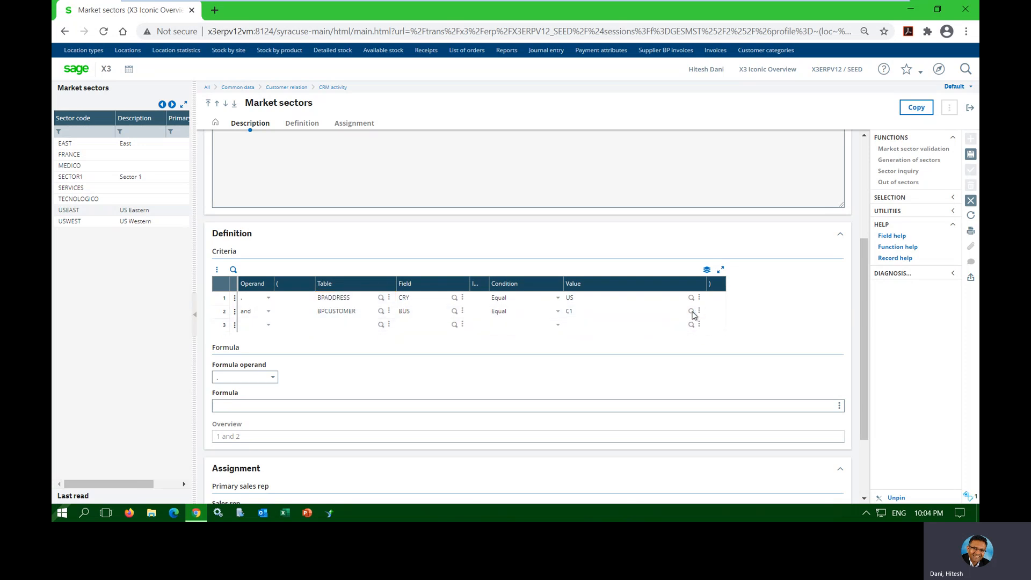
{"action": "left_click", "coordinate": [580, 149]}
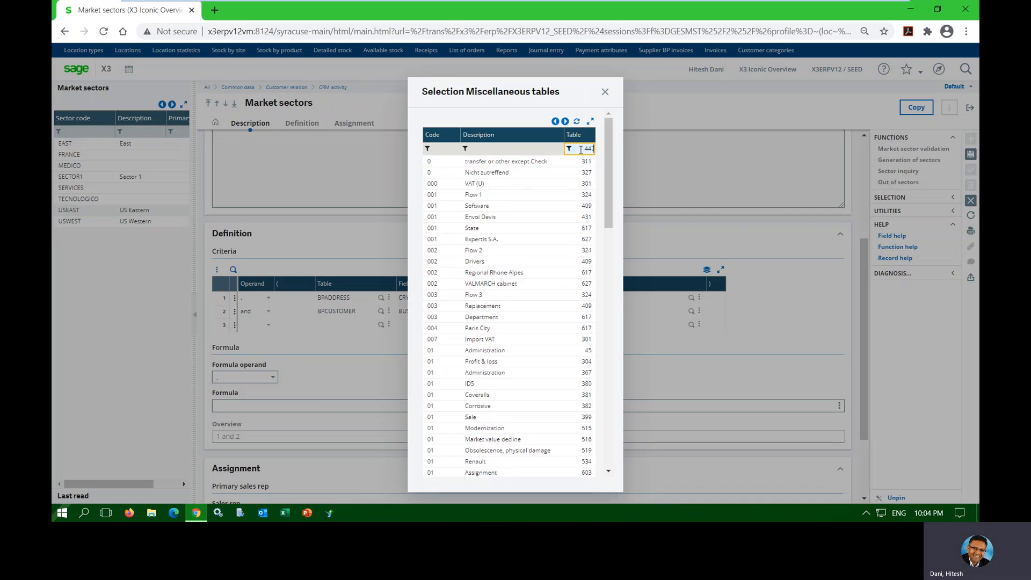
{"action": "key", "text": "Return"}
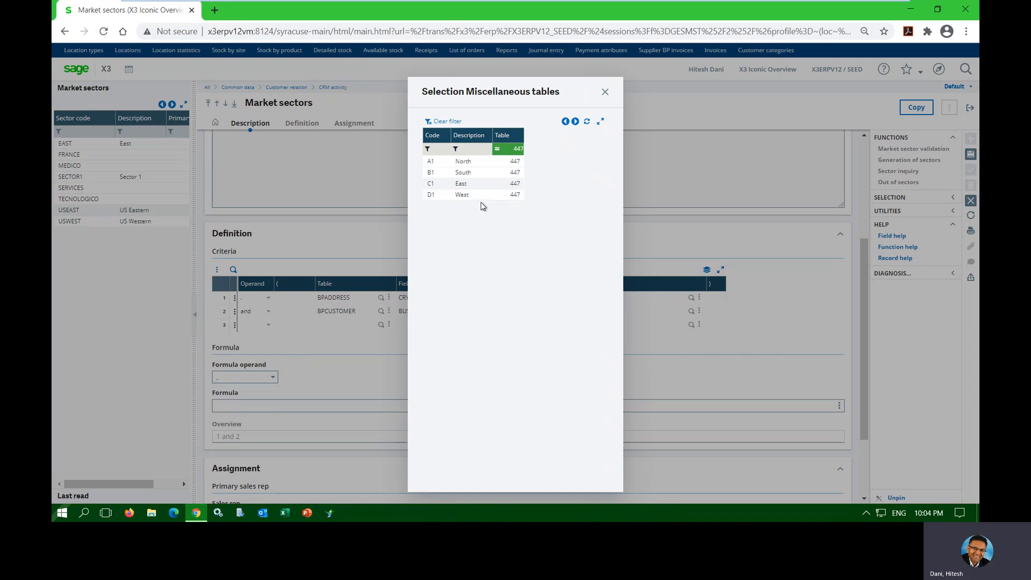
{"action": "left_click", "coordinate": [605, 92]}
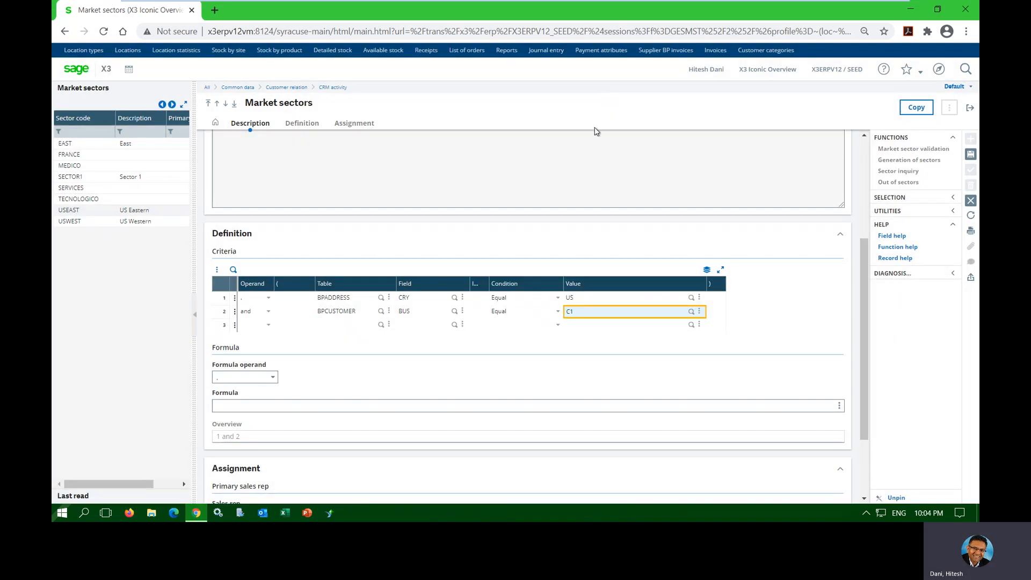
Compare the criteria of the USEAST and USWEST market sectors, and return to the home page.
{"action": "left_click", "coordinate": [216, 122]}
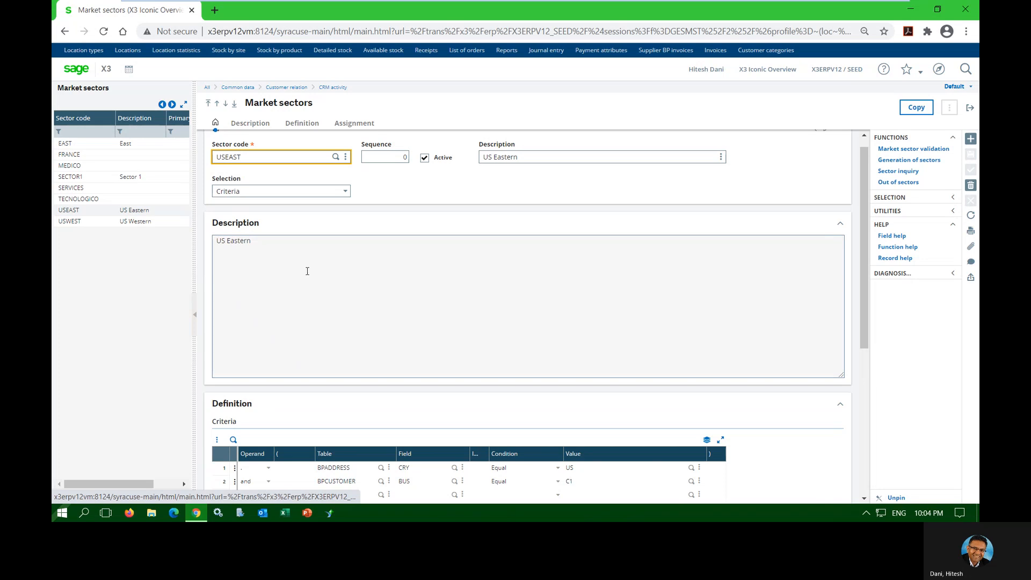
{"action": "left_click", "coordinate": [103, 269]}
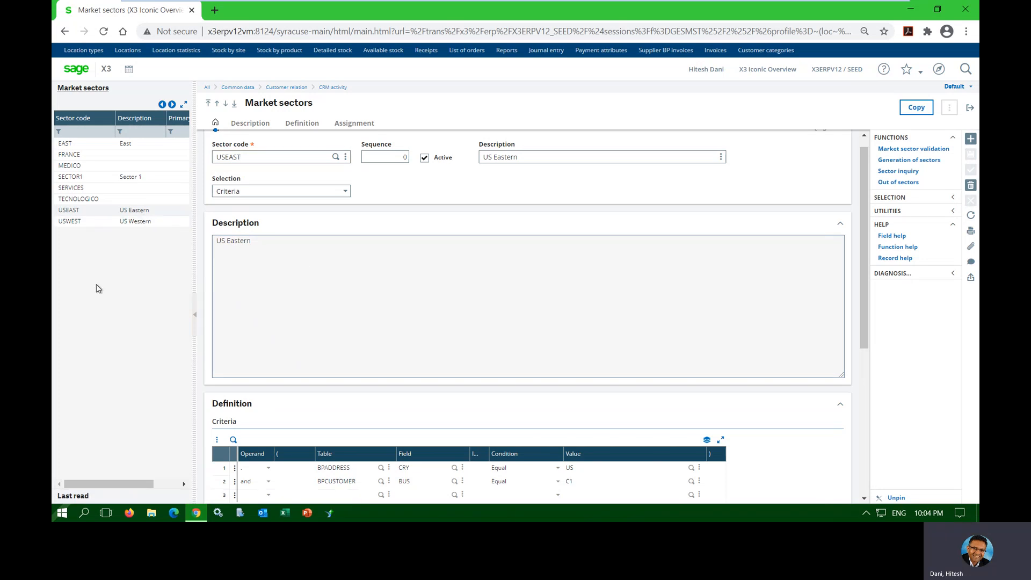
{"action": "scroll", "coordinate": [375, 395], "scroll_direction": "down", "scroll_amount": 3}
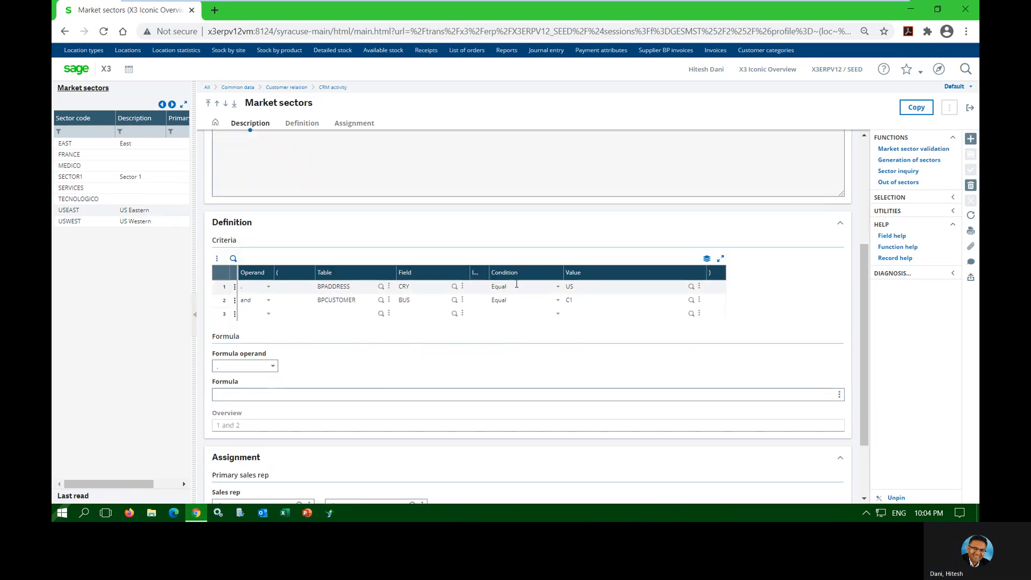
{"action": "left_click", "coordinate": [129, 222]}
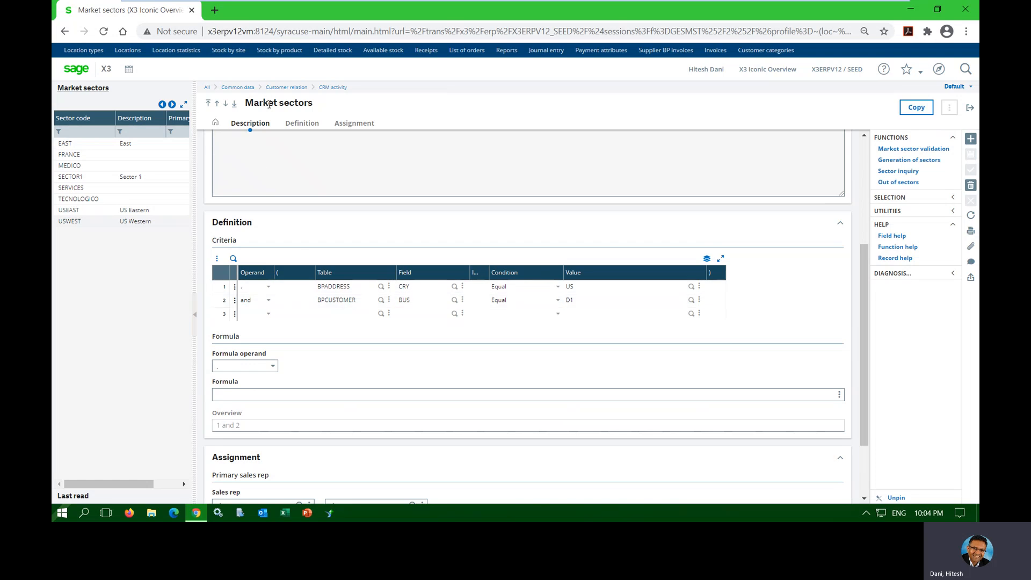
{"action": "left_click_drag", "start_coordinate": [268, 104], "coordinate": [334, 109]}
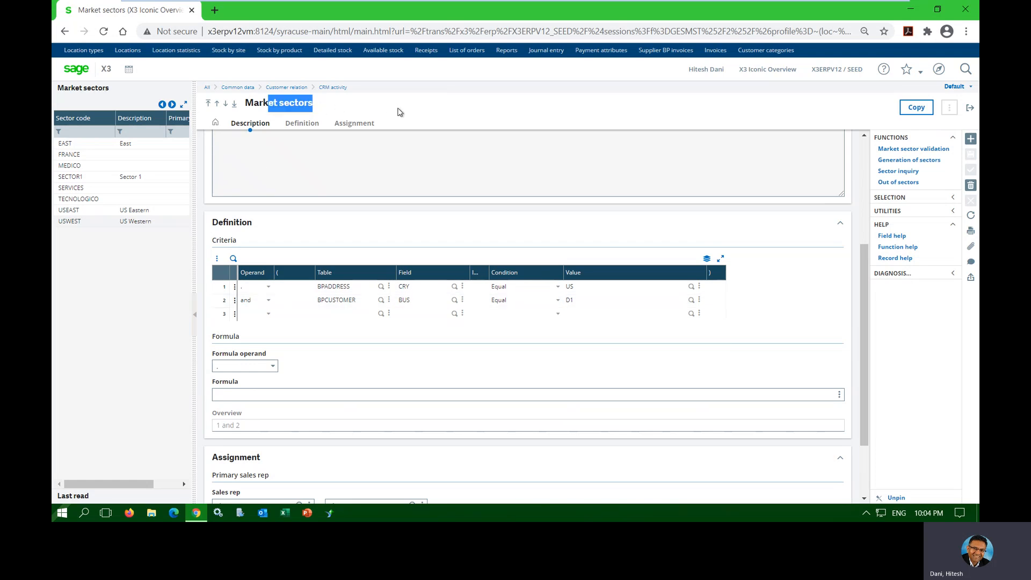
{"action": "left_click", "coordinate": [970, 108]}
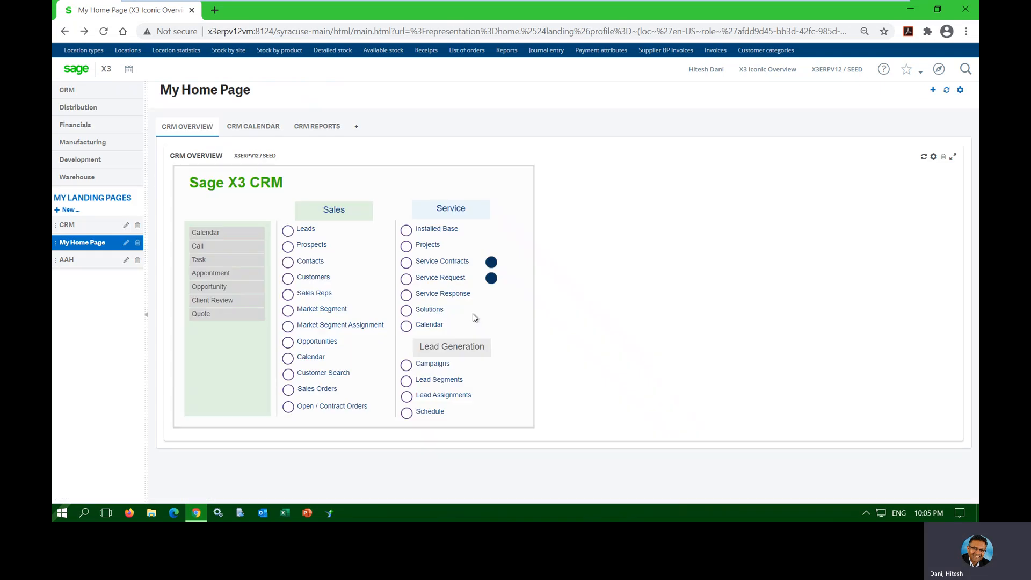
Open the market segment assignment, examine the choices for manual sector allocations, and close it without running it.
{"action": "left_click", "coordinate": [288, 326]}
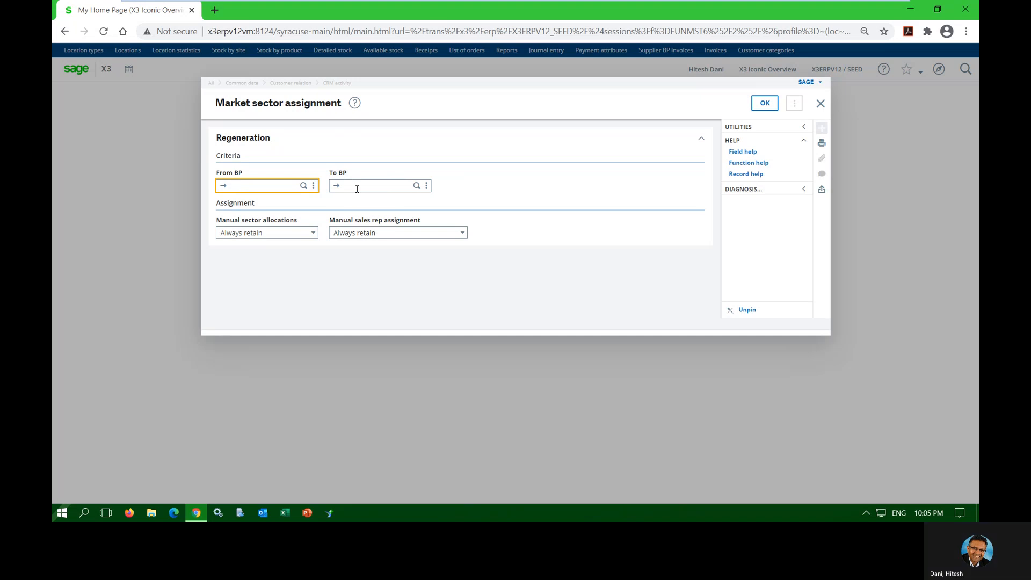
{"action": "left_click", "coordinate": [313, 234]}
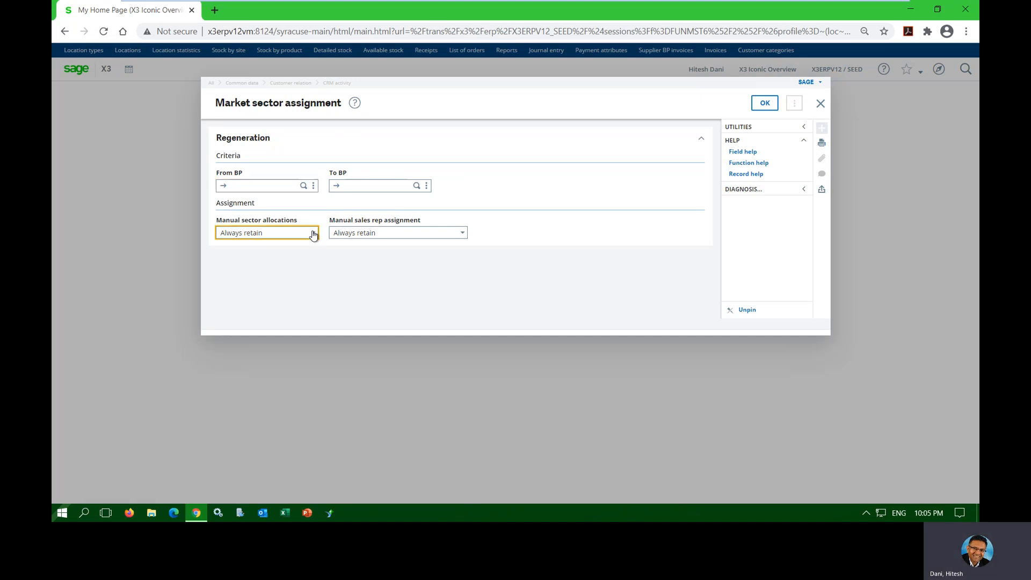
{"action": "left_click", "coordinate": [313, 235]}
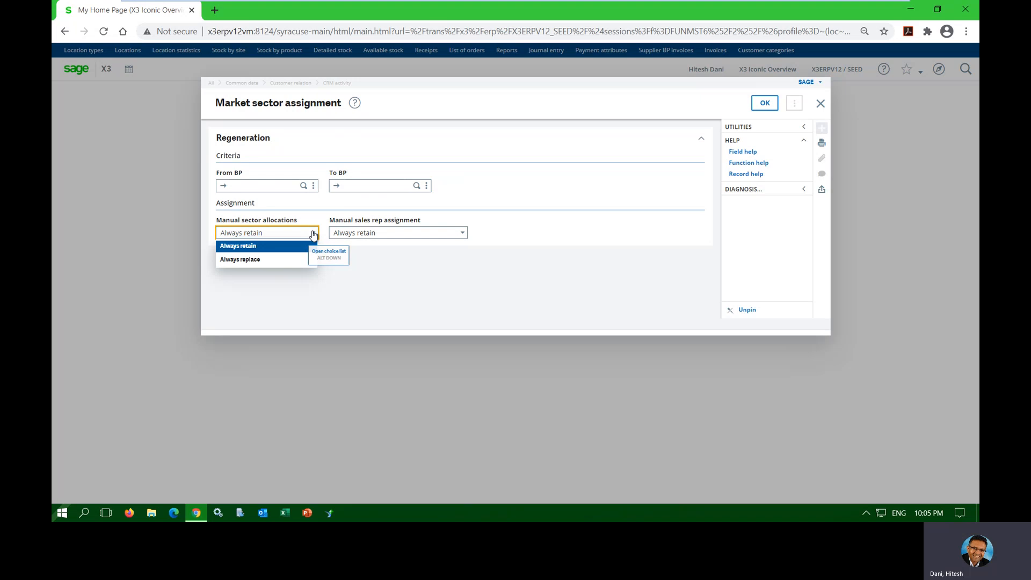
{"action": "left_click", "coordinate": [313, 234]}
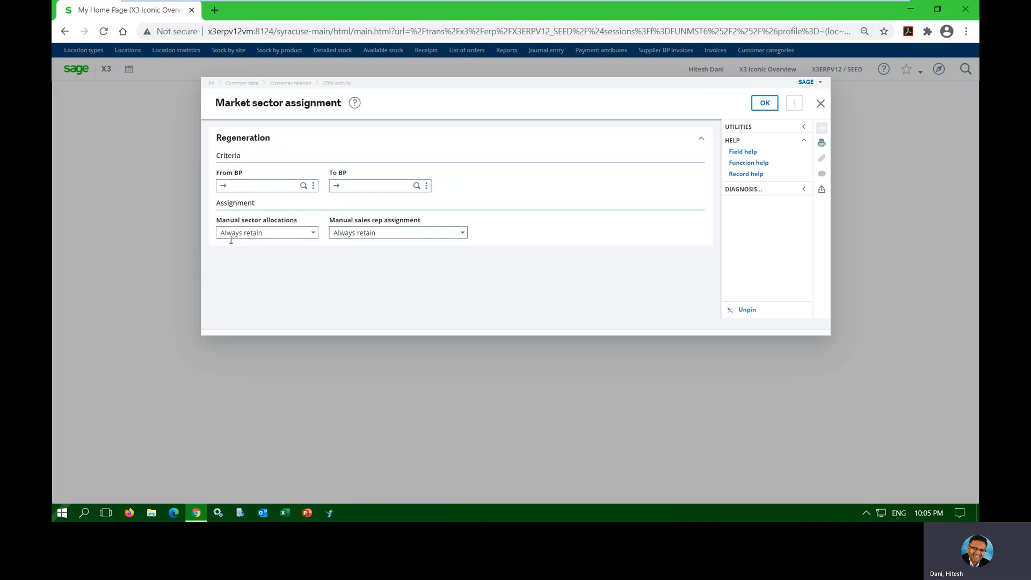
{"action": "left_click", "coordinate": [266, 233]}
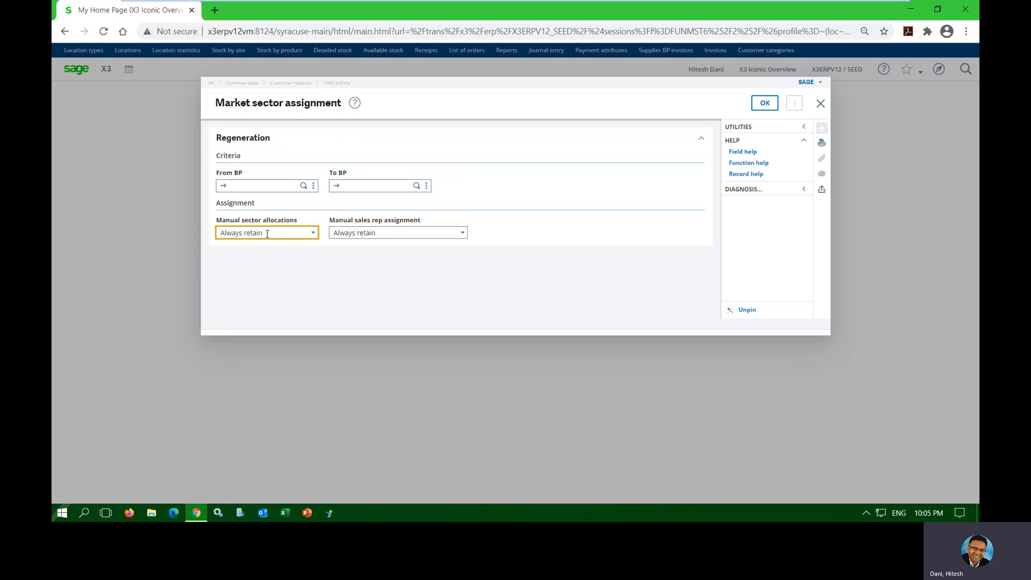
{"action": "left_click", "coordinate": [313, 235]}
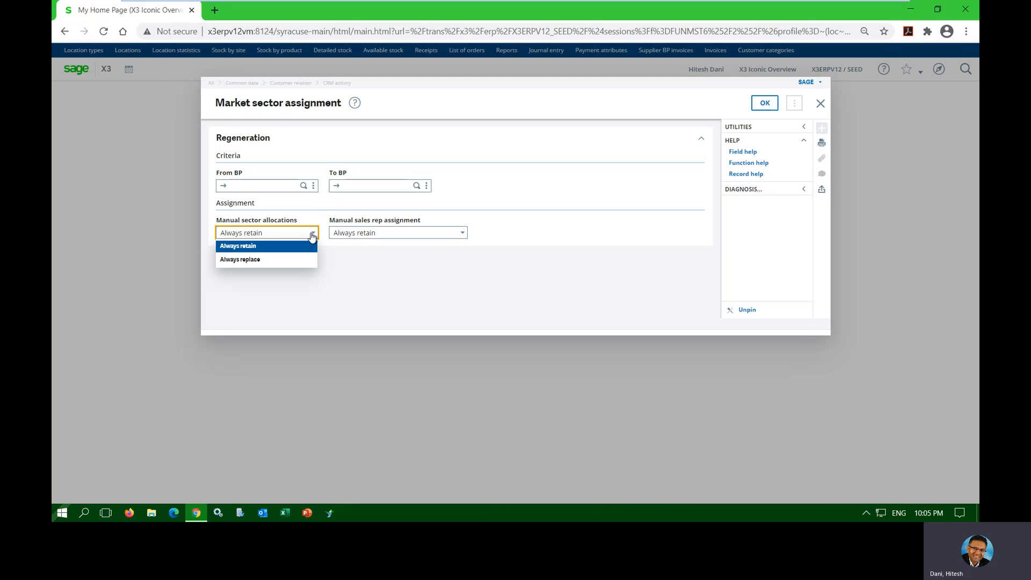
{"action": "left_click", "coordinate": [312, 236]}
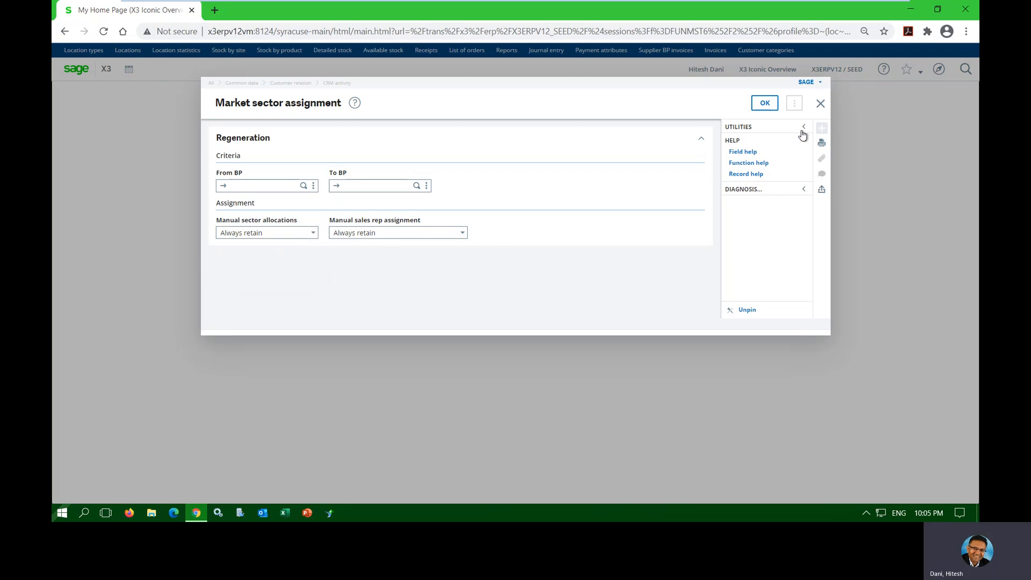
{"action": "left_click", "coordinate": [819, 103]}
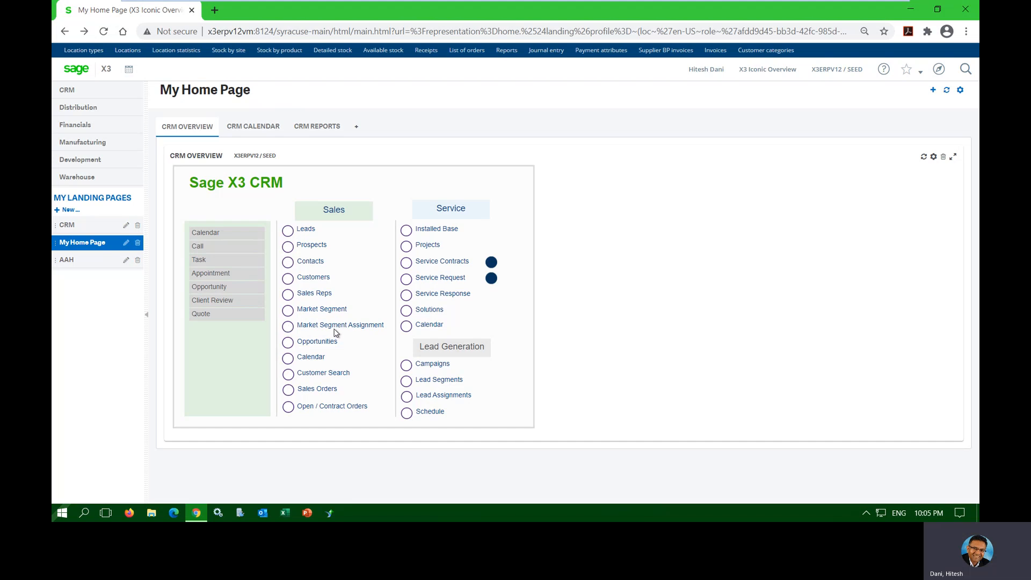
Look over the existing opportunities, and start a new project from the customer record of company NA130.
{"action": "left_click", "coordinate": [288, 344]}
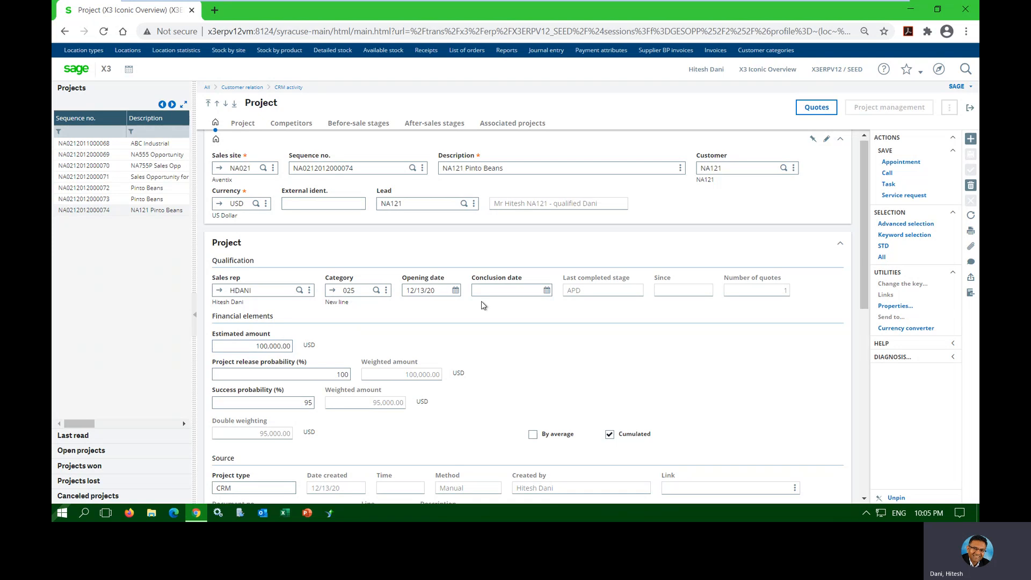
{"action": "left_click", "coordinate": [971, 110]}
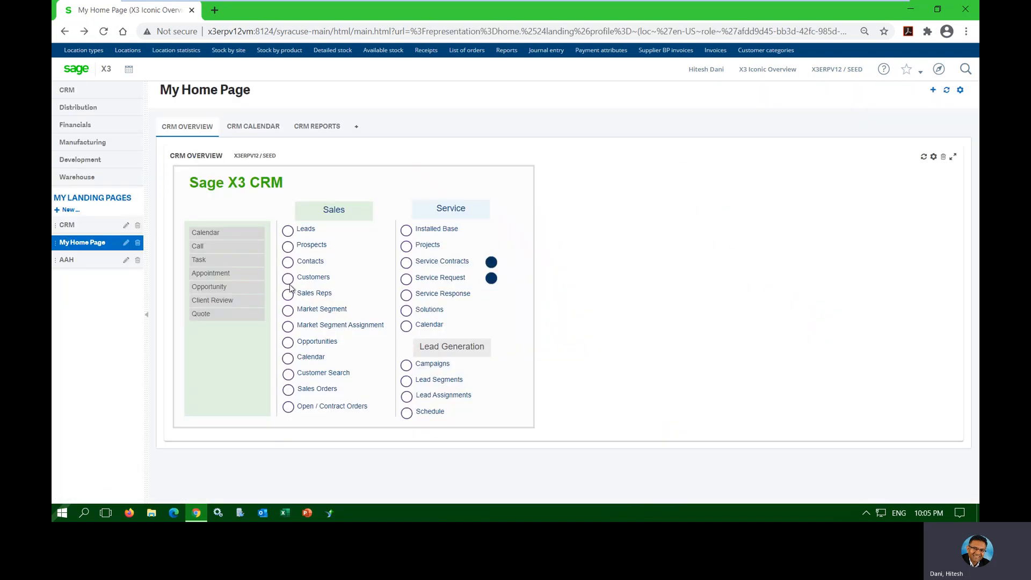
{"action": "left_click", "coordinate": [290, 278]}
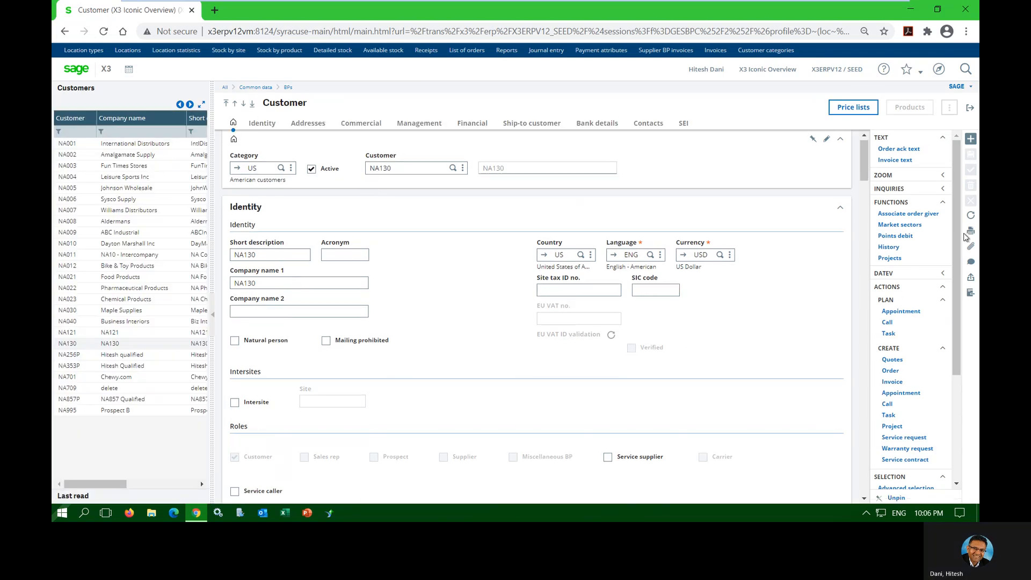
{"action": "scroll", "coordinate": [960, 232], "scroll_direction": "down", "scroll_amount": 1}
{"action": "scroll", "coordinate": [960, 232], "scroll_direction": "down", "scroll_amount": 1}
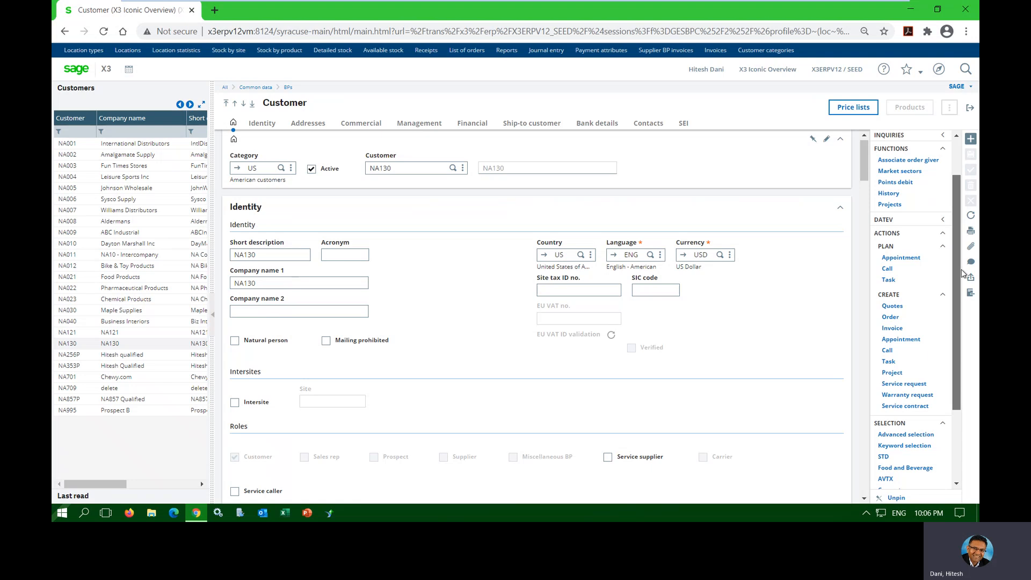
{"action": "scroll", "coordinate": [887, 243], "scroll_direction": "down", "scroll_amount": 1}
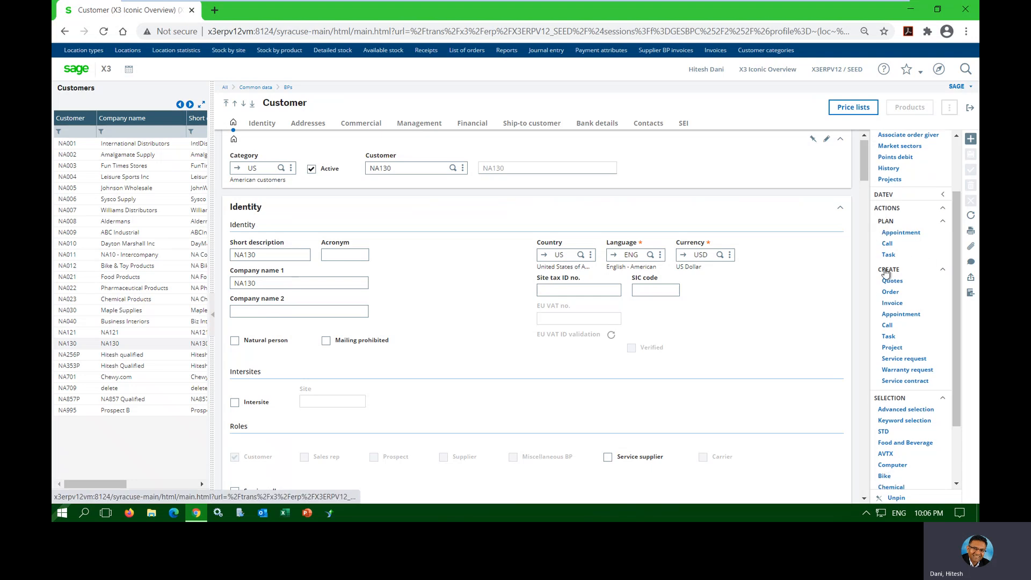
{"action": "left_click", "coordinate": [892, 348]}
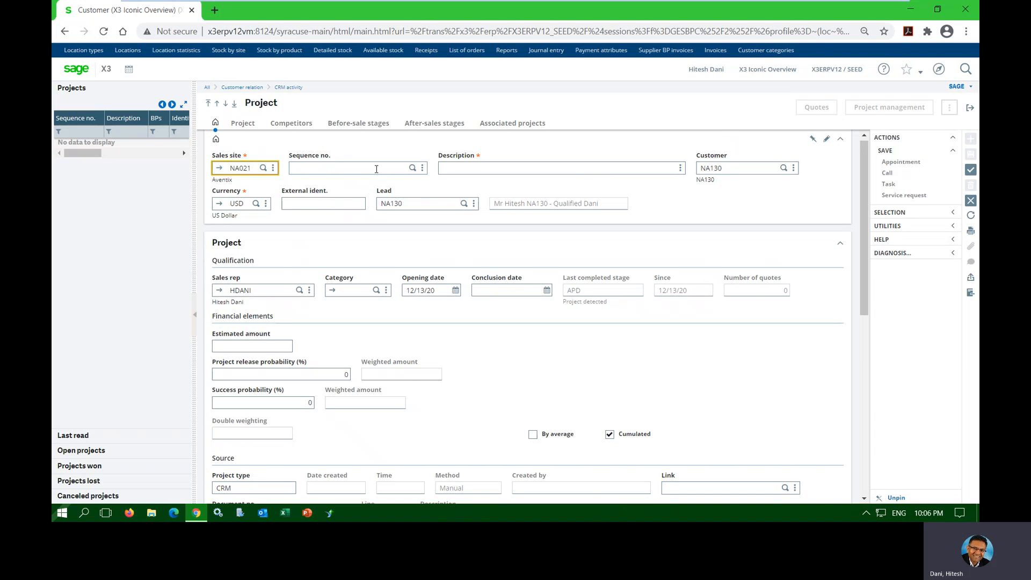
Describe the new project as Pinto Beans and assign it category 025 (New line).
{"action": "left_click", "coordinate": [454, 169]}
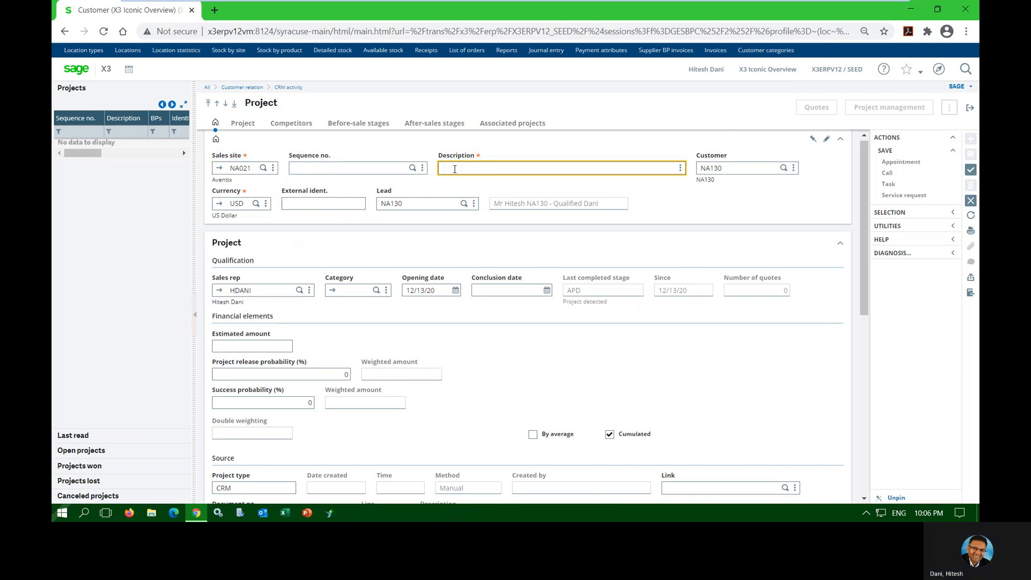
{"action": "type", "text": "Pit"}
{"action": "key", "text": "BackSpace"}
{"action": "key", "text": "BackSpace"}
{"action": "type", "text": "into Beans"}
{"action": "left_click", "coordinate": [376, 290]}
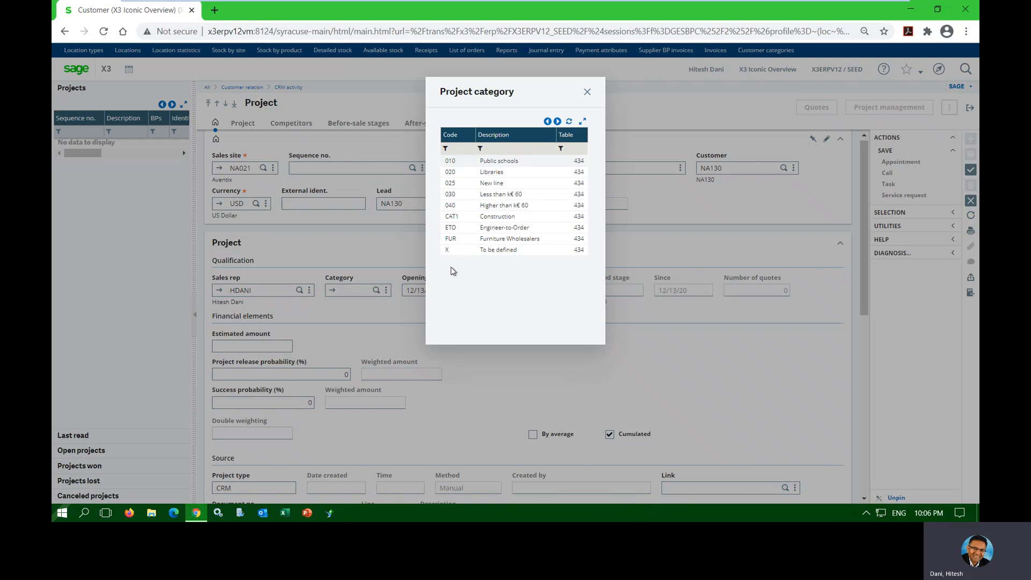
{"action": "left_click", "coordinate": [490, 183]}
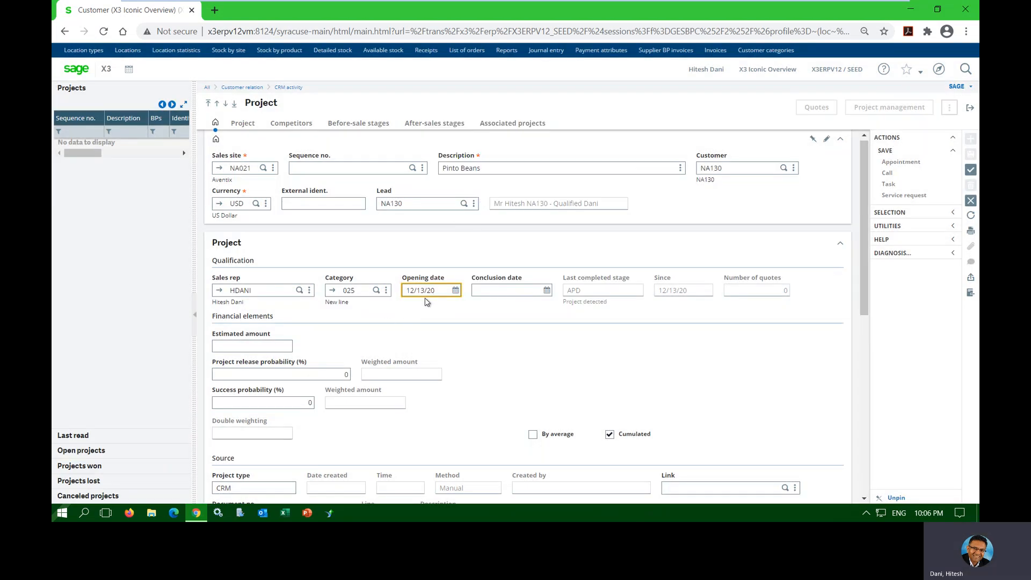
Set the project's estimated amount to 100,000, its release probability to 100% and its success probability to 90%.
{"action": "left_click", "coordinate": [505, 289]}
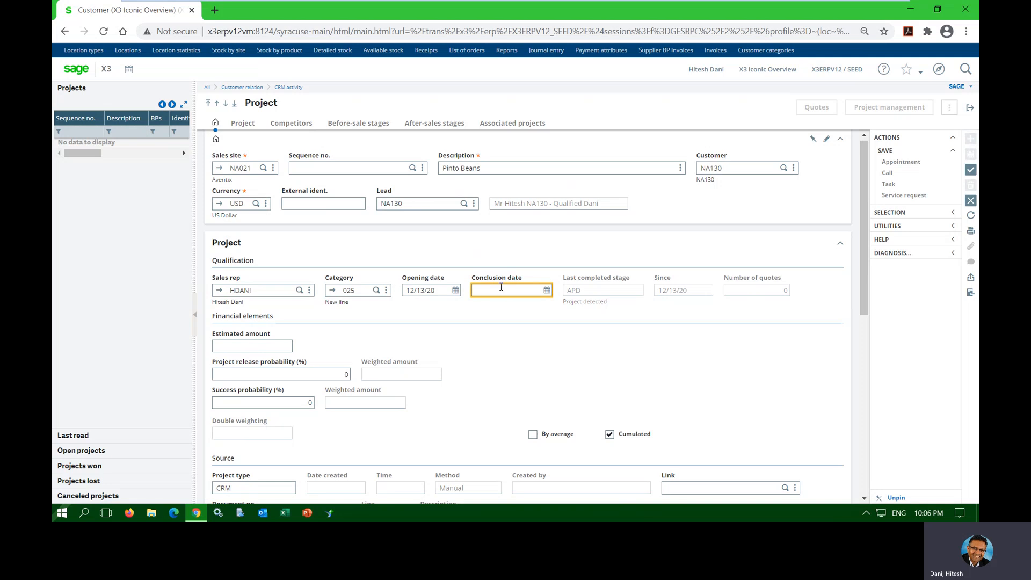
{"action": "left_click", "coordinate": [289, 345]}
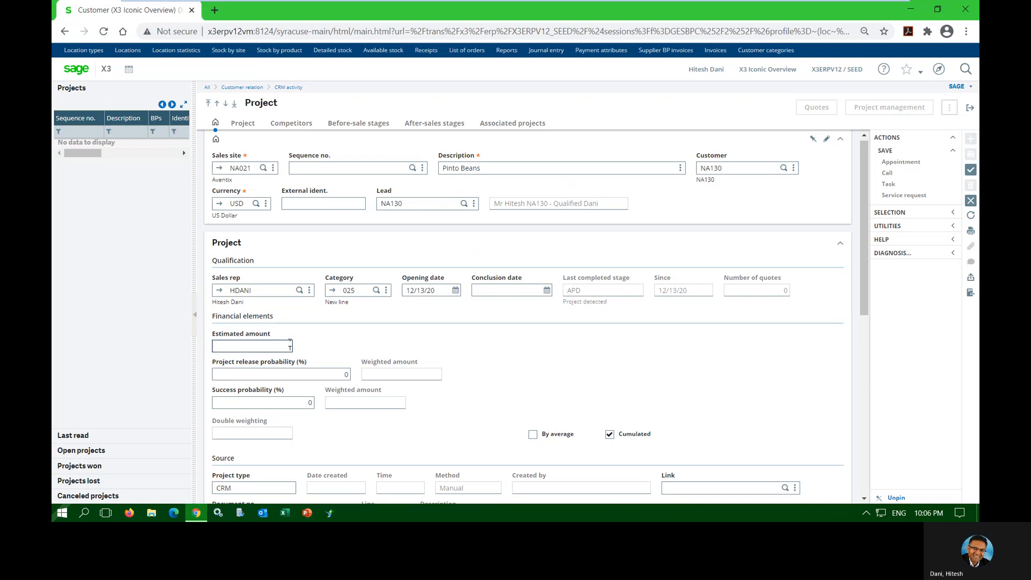
{"action": "type", "text": "100000"}
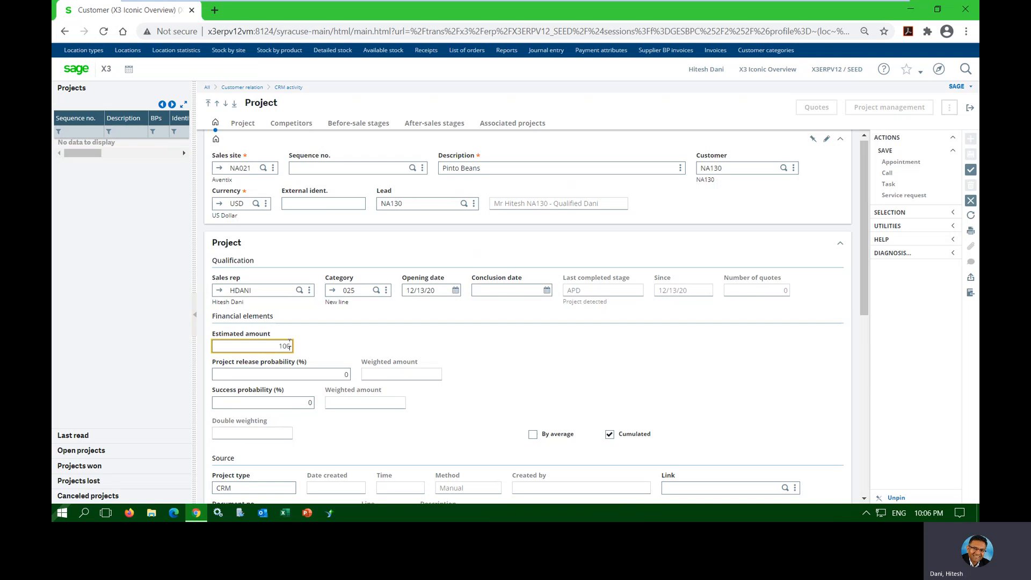
{"action": "left_click", "coordinate": [322, 376]}
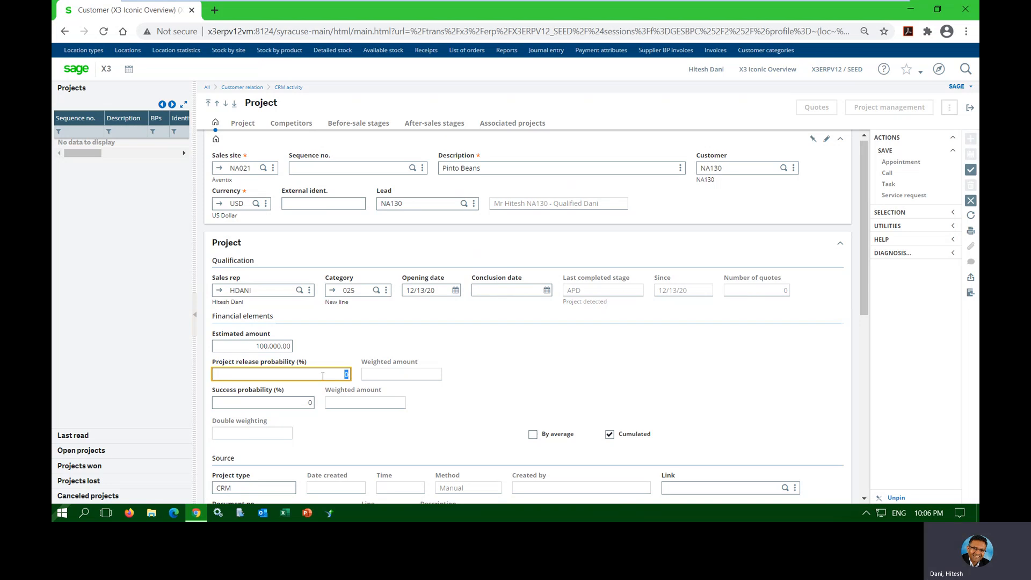
{"action": "type", "text": "100"}
{"action": "key", "text": "Tab"}
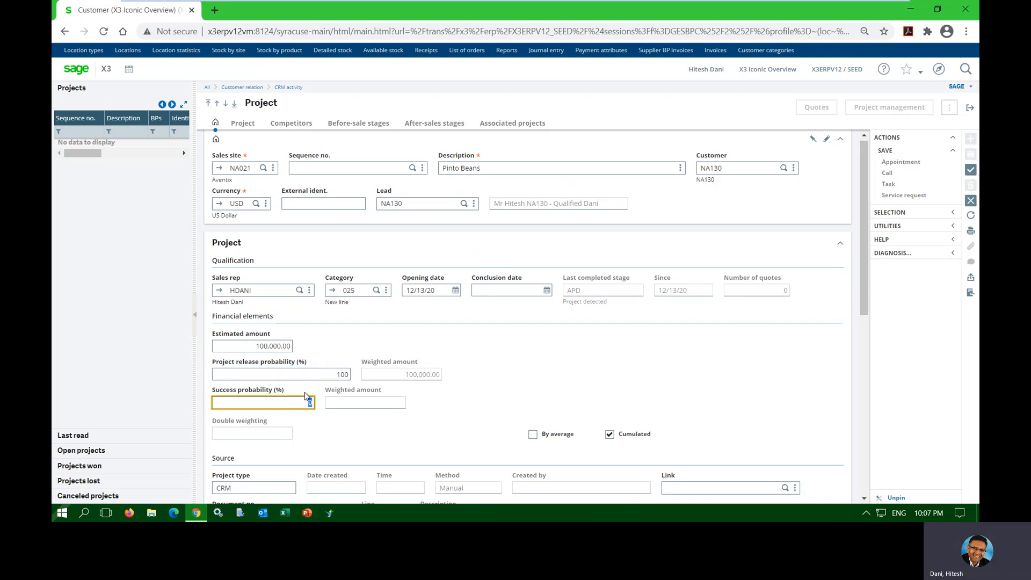
{"action": "type", "text": "90"}
{"action": "key", "text": "Tab"}
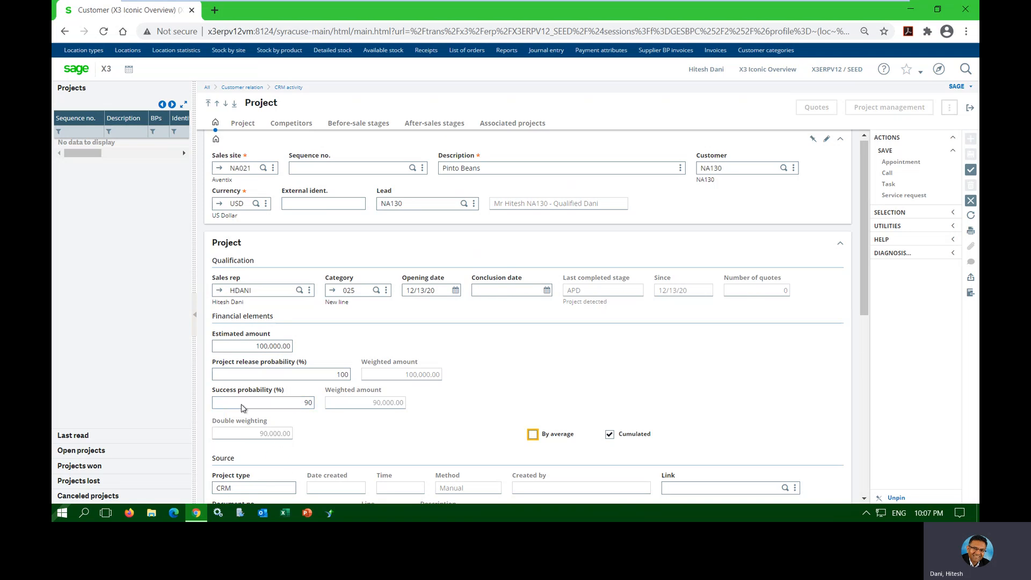
Review the project's competitors, sales stages and associated projects, and create the project, leaving for the home page.
{"action": "scroll", "coordinate": [249, 409], "scroll_direction": "down", "scroll_amount": 5}
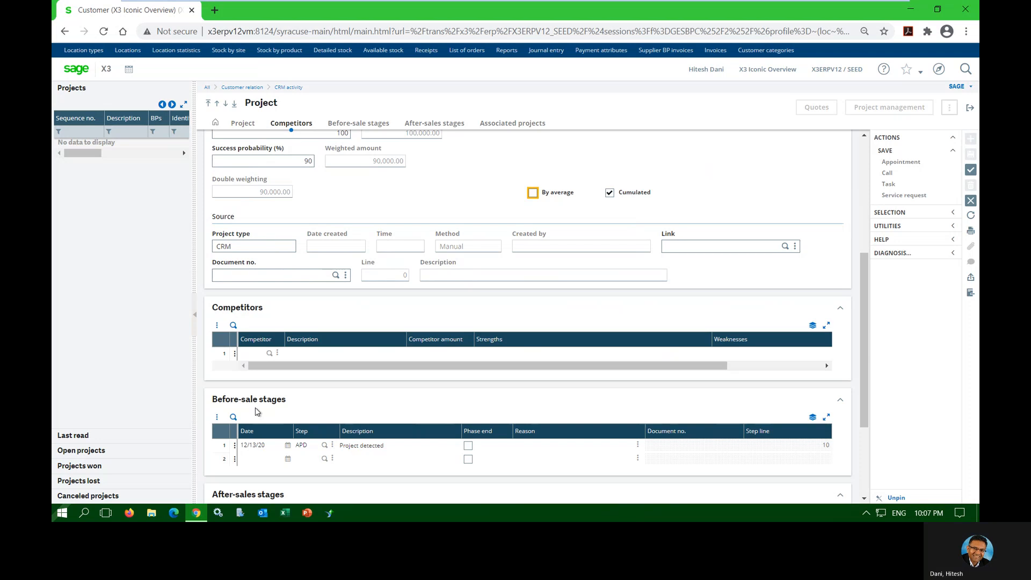
{"action": "left_click", "coordinate": [320, 353]}
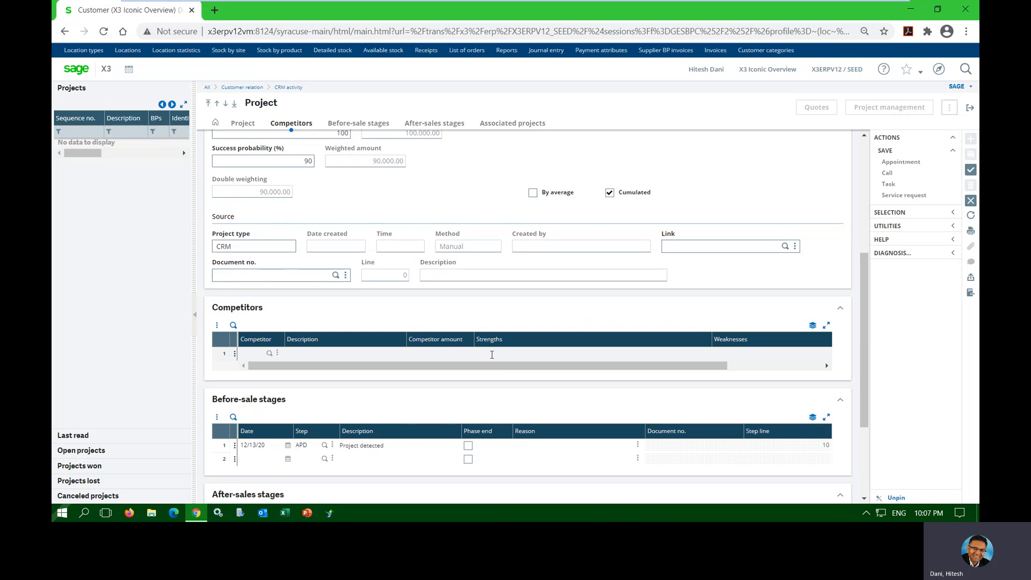
{"action": "scroll", "coordinate": [398, 391], "scroll_direction": "down", "scroll_amount": 3}
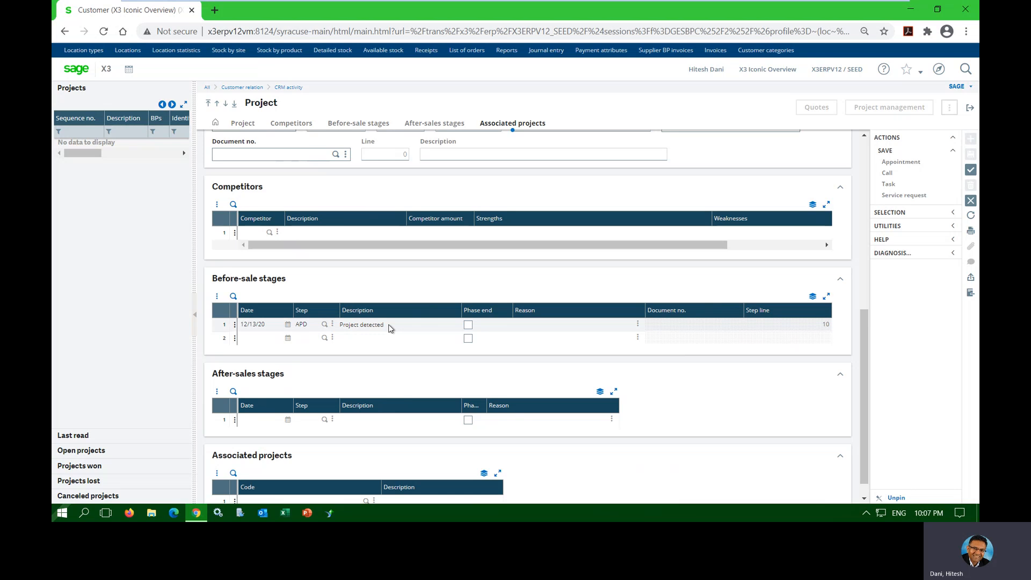
{"action": "scroll", "coordinate": [390, 328], "scroll_direction": "down", "scroll_amount": 1}
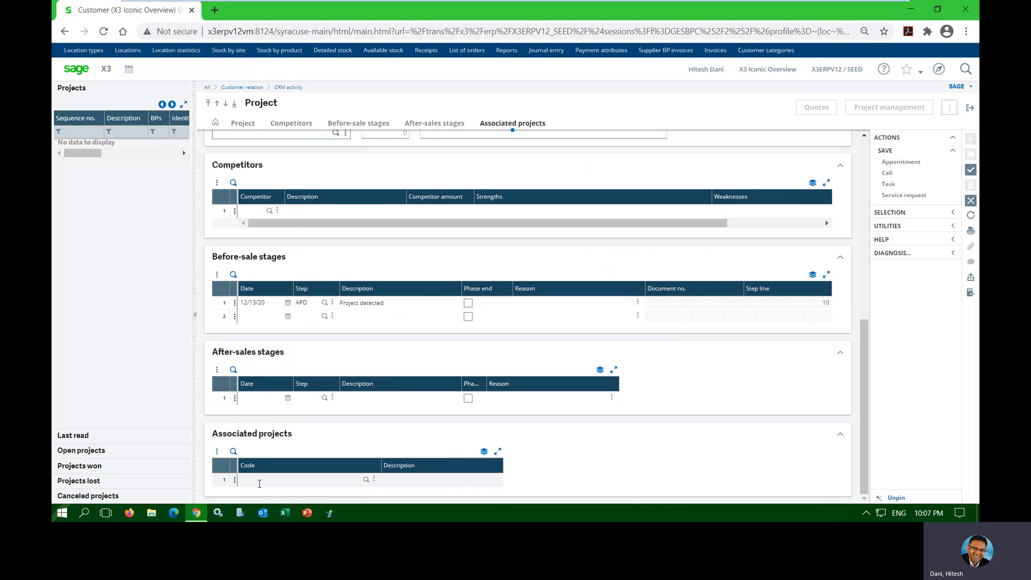
{"action": "left_click", "coordinate": [970, 172]}
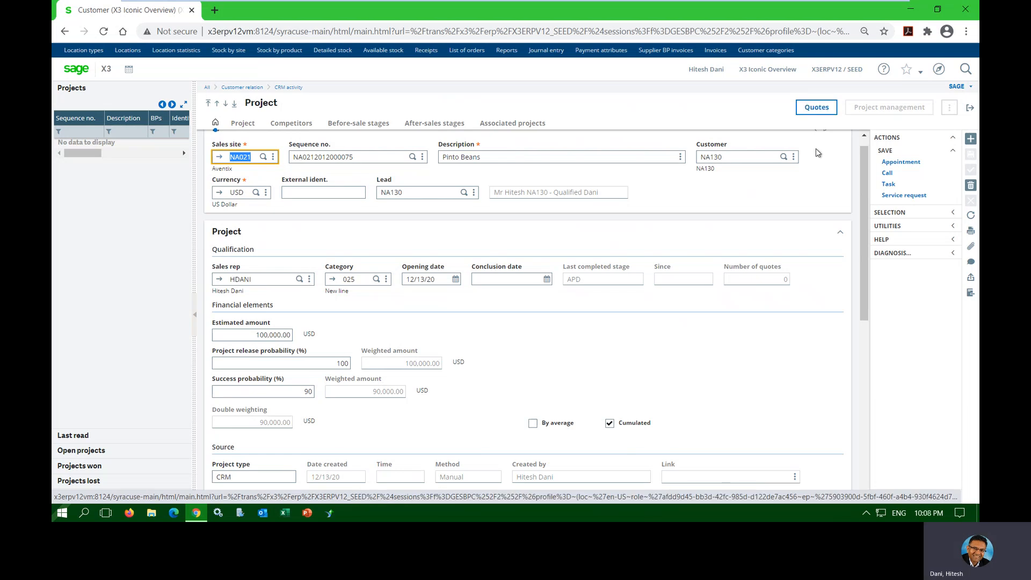
{"action": "left_click", "coordinate": [970, 108]}
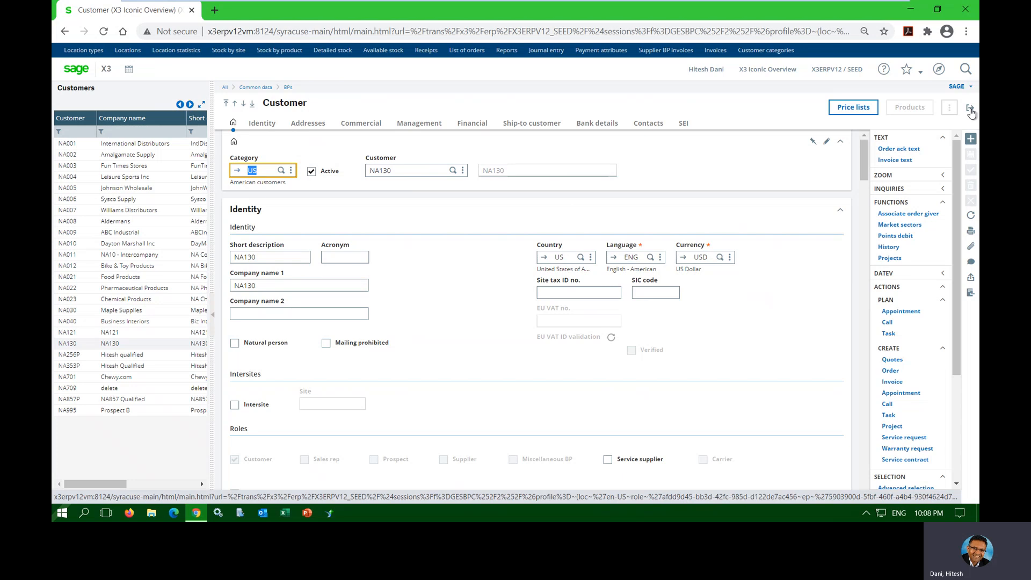
{"action": "left_click", "coordinate": [970, 109]}
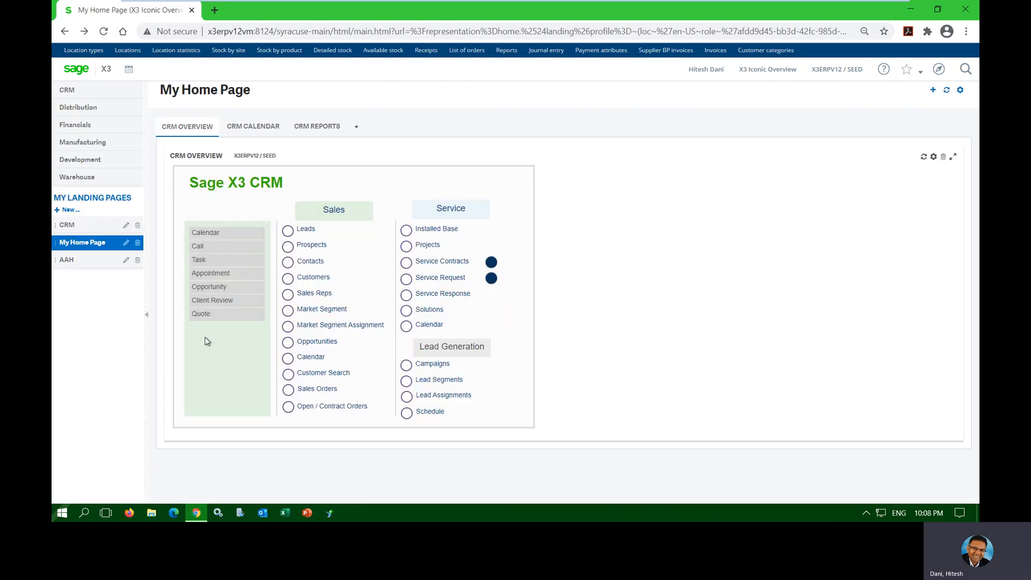
Start a full-entry sales quote for company NA130 and link it to the Pinto Beans project, reinitializing the header's analytical dimensions.
{"action": "left_click", "coordinate": [208, 317]}
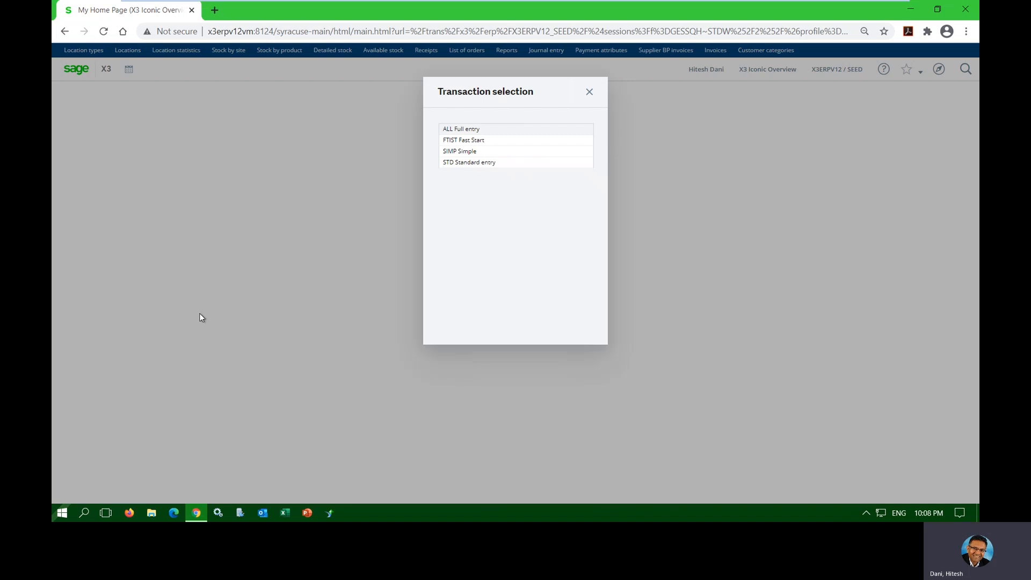
{"action": "left_click", "coordinate": [462, 129]}
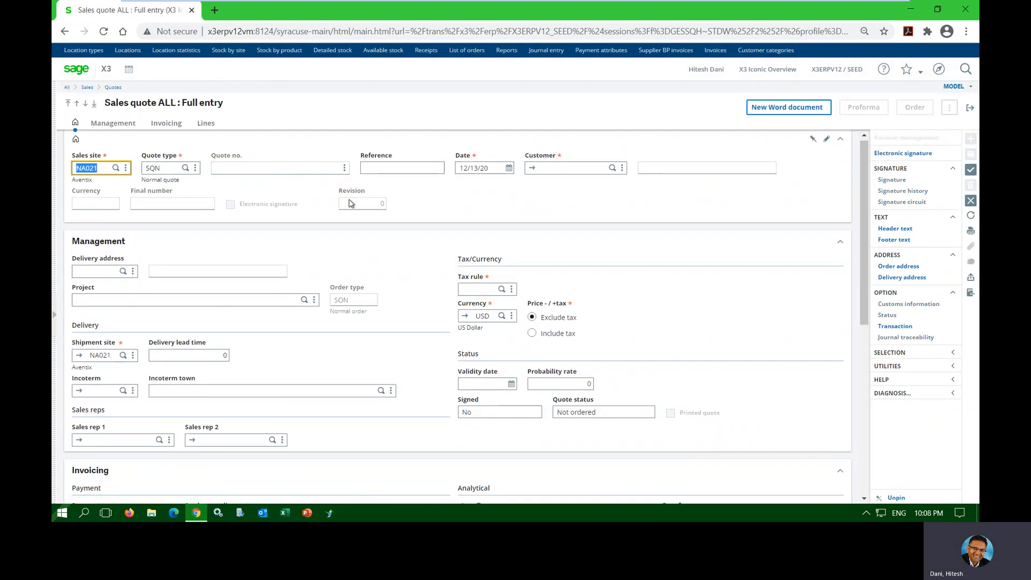
{"action": "left_click", "coordinate": [555, 168]}
{"action": "type", "text": "na100"}
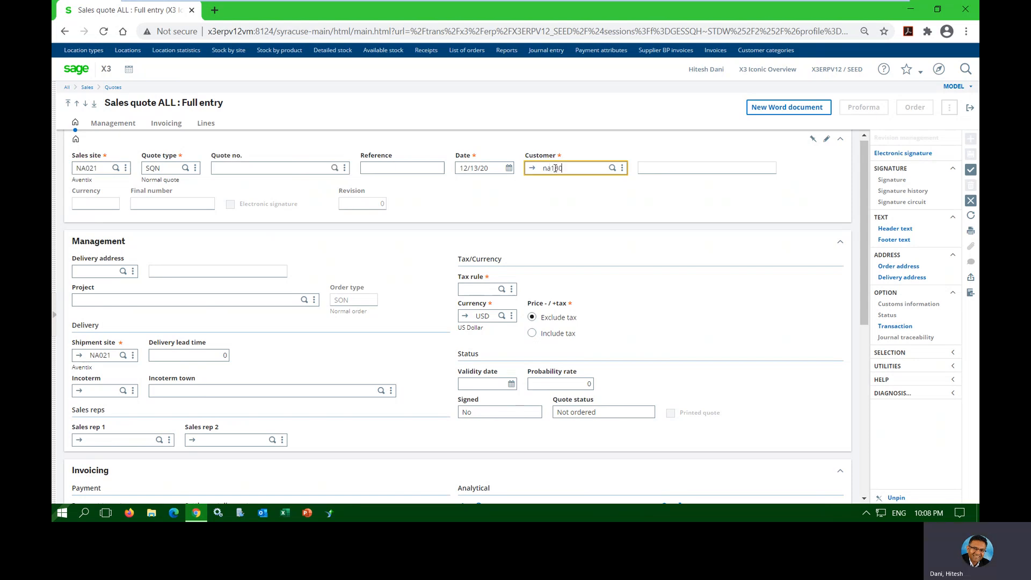
{"action": "key", "text": "Tab"}
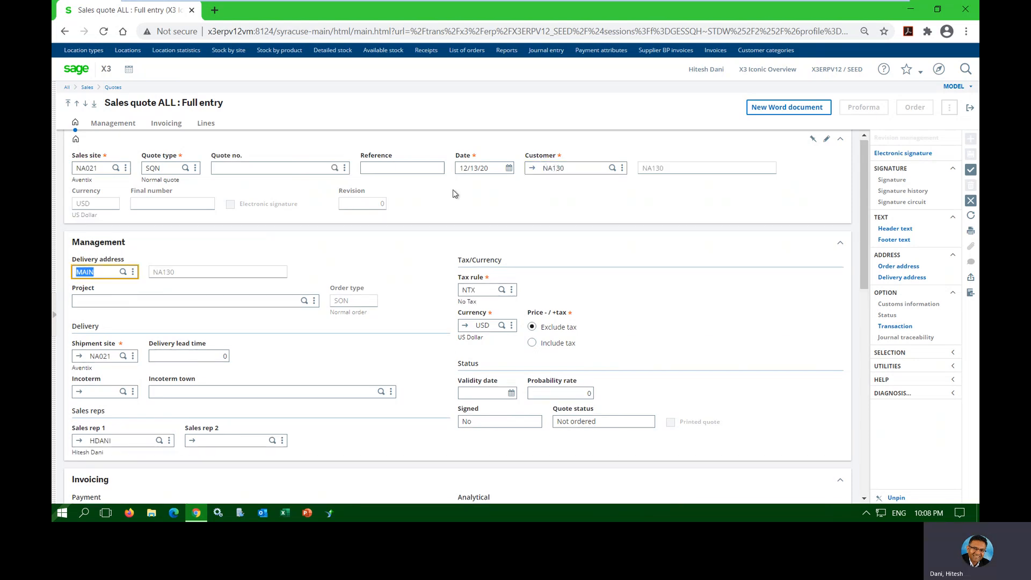
{"action": "left_click", "coordinate": [304, 301]}
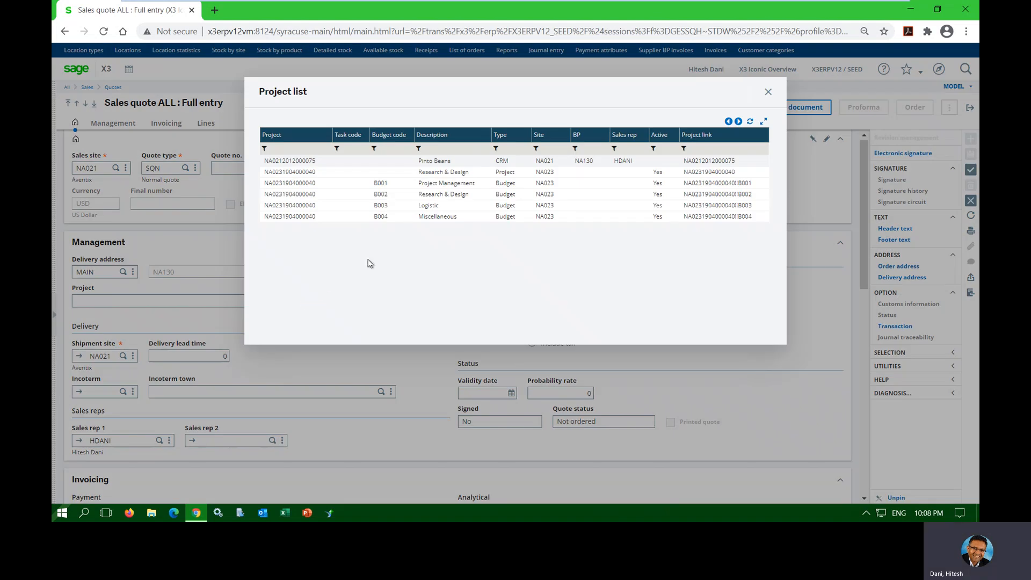
{"action": "left_click", "coordinate": [448, 161]}
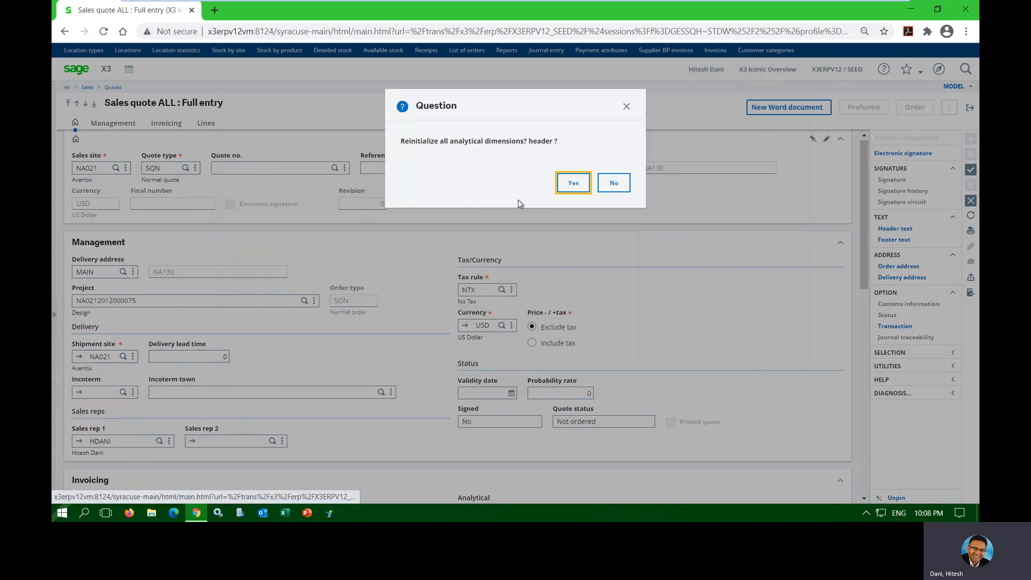
{"action": "left_click", "coordinate": [568, 186]}
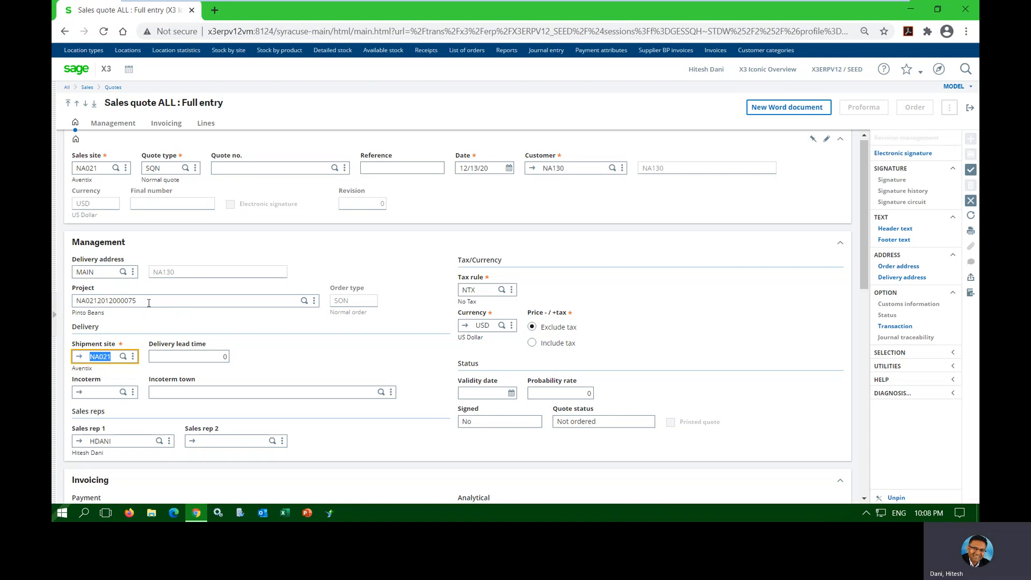
Add a quote line for product RAW301 Pinto Beans with quantity 1, and create the quote.
{"action": "left_click", "coordinate": [206, 123]}
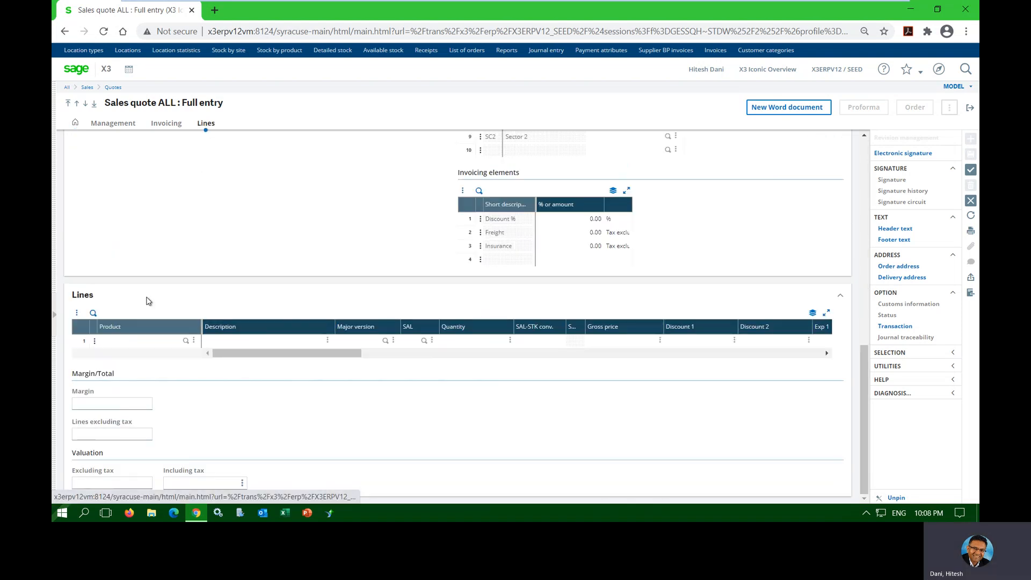
{"action": "left_click", "coordinate": [138, 342]}
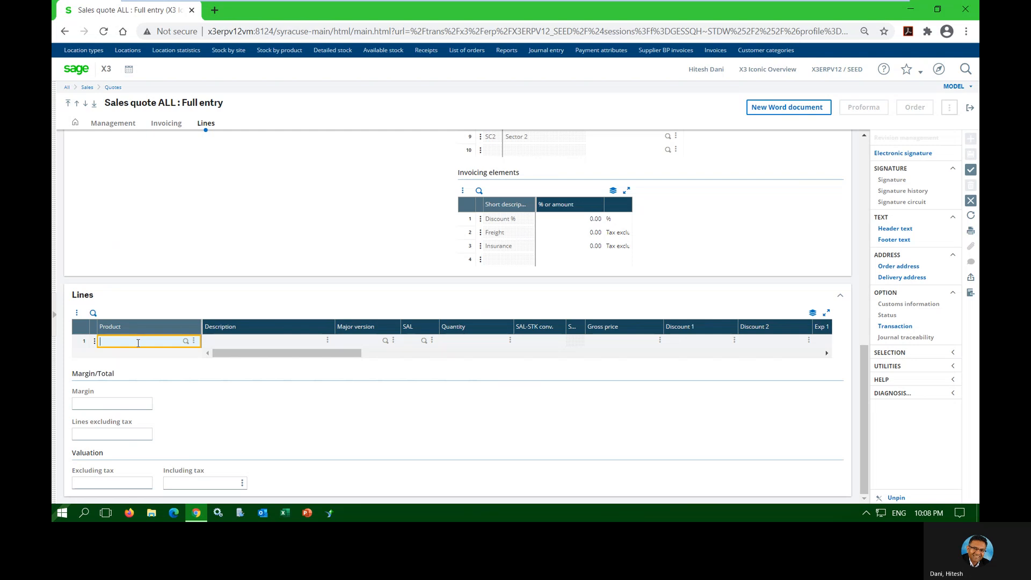
{"action": "type", "text": "pin"}
{"action": "key", "text": "Tab"}
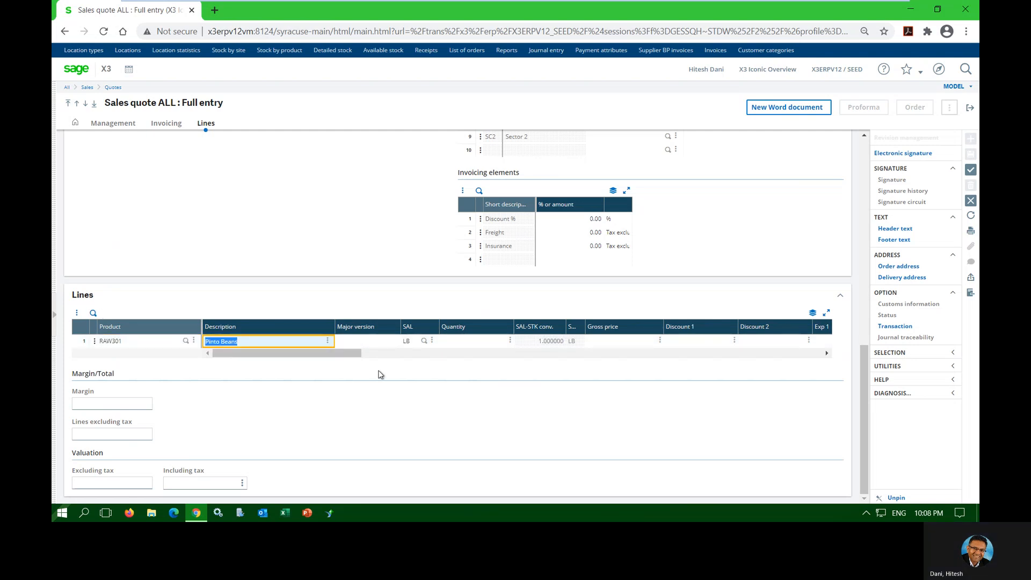
{"action": "left_click", "coordinate": [454, 340]}
{"action": "key", "text": "Tab"}
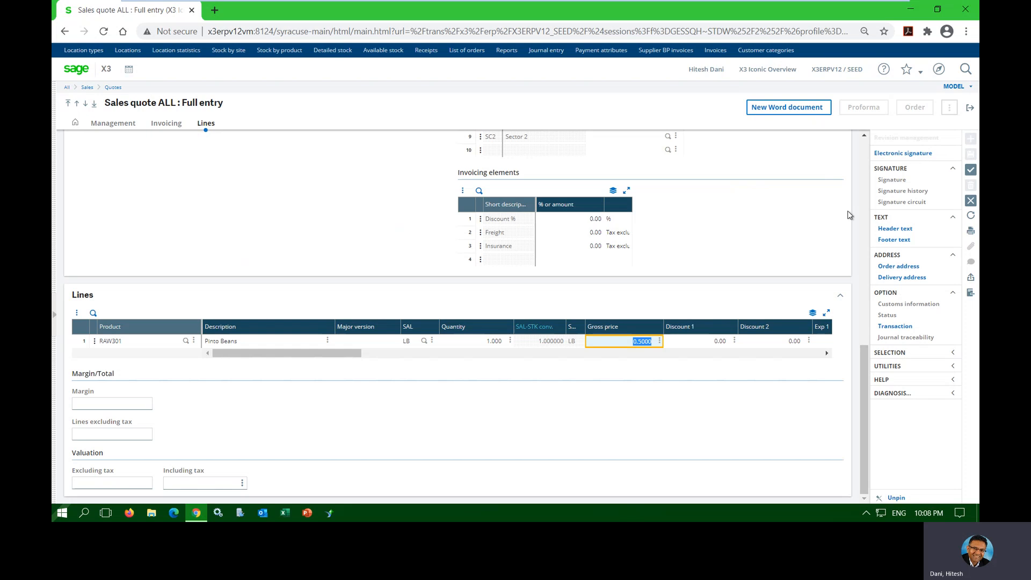
{"action": "left_click", "coordinate": [970, 170]}
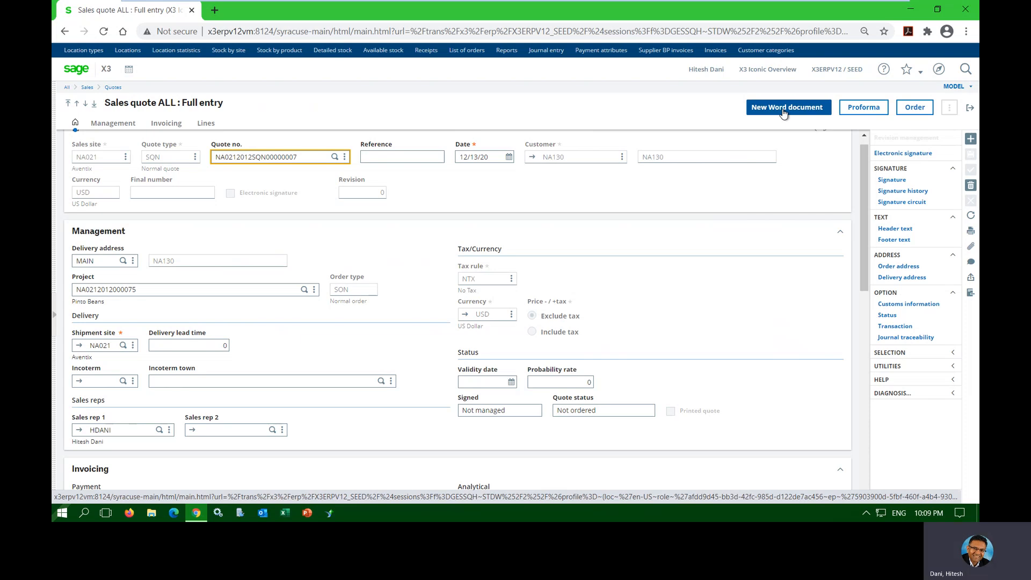
Turn the quote into a sales order with the ALL Full entry transaction, and check the order's allocation status.
{"action": "left_click", "coordinate": [920, 107]}
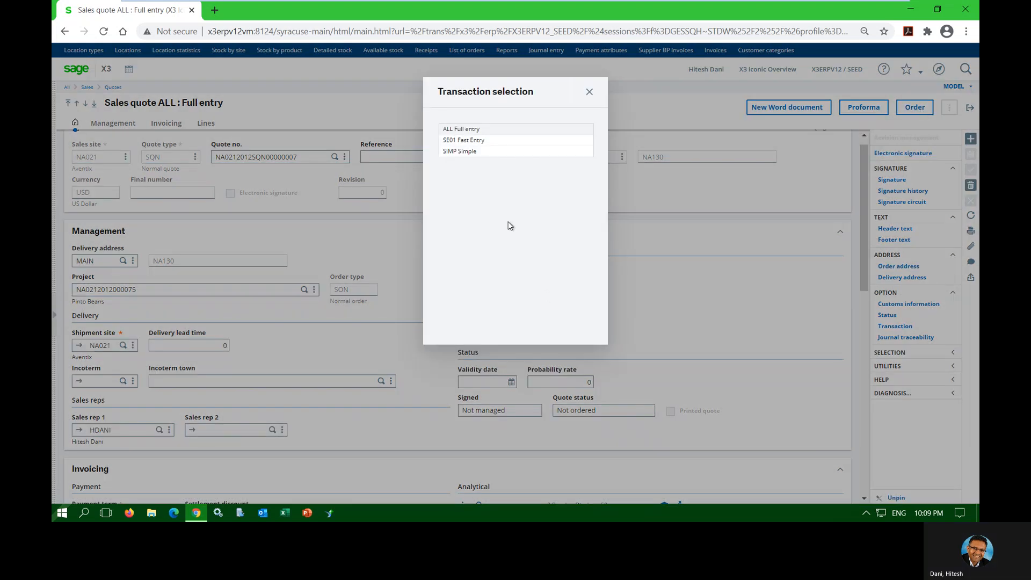
{"action": "left_click", "coordinate": [471, 130]}
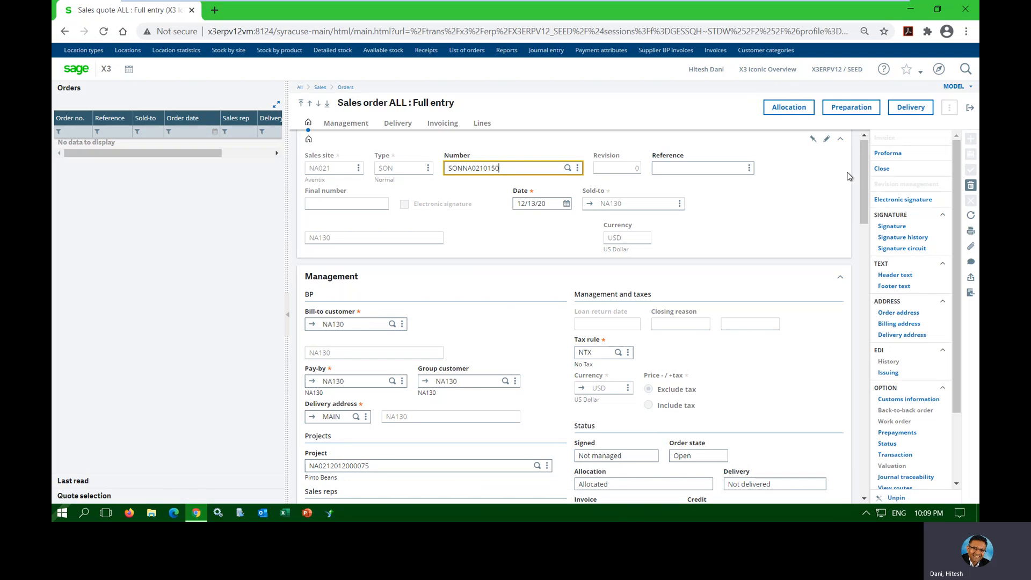
{"action": "scroll", "coordinate": [865, 167], "scroll_direction": "down", "scroll_amount": 4}
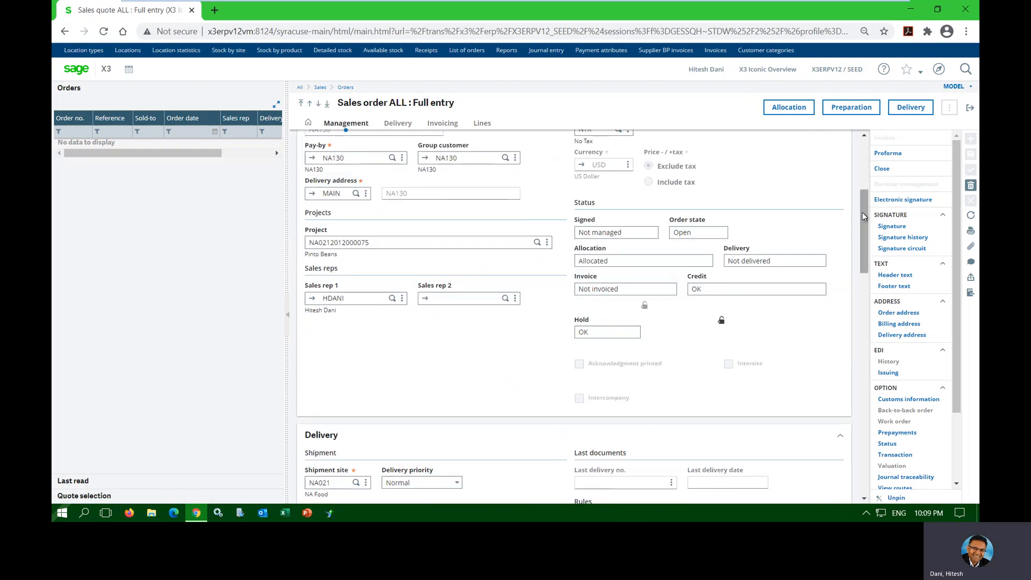
{"action": "left_click", "coordinate": [604, 260]}
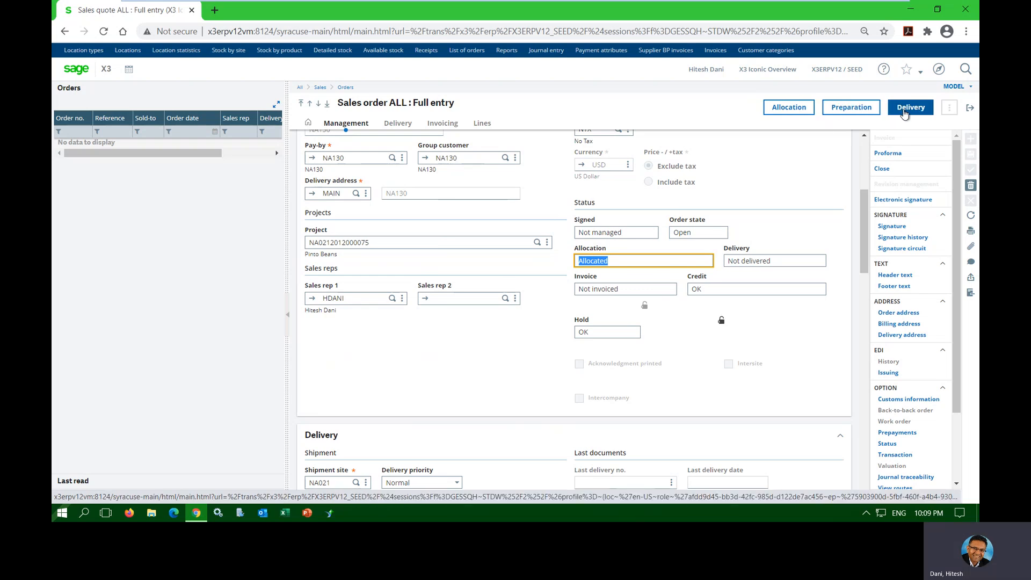
Generate a delivery from the sales order and validate it, returning to the sales quote.
{"action": "left_click", "coordinate": [904, 111]}
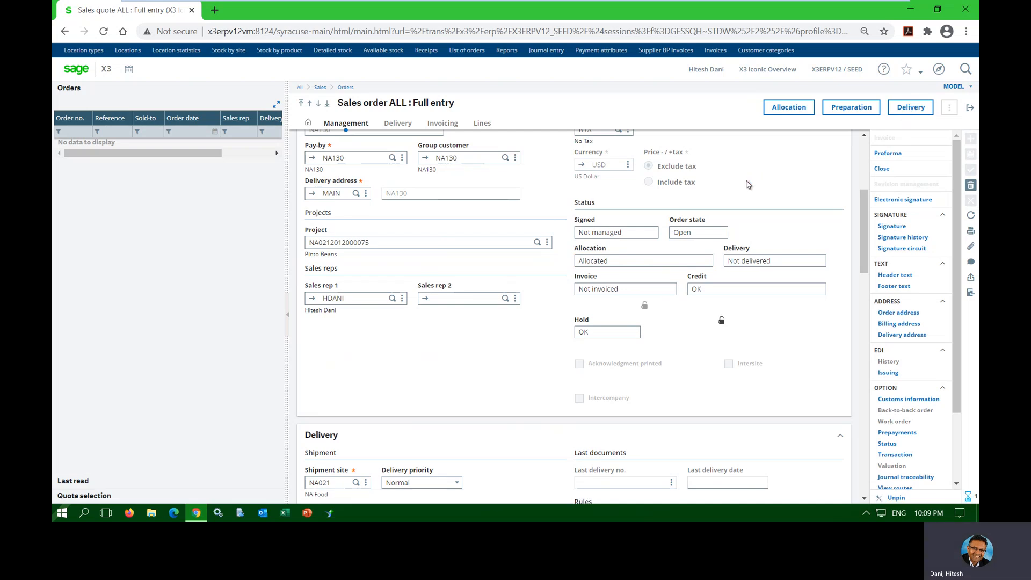
{"action": "left_click", "coordinate": [791, 113]}
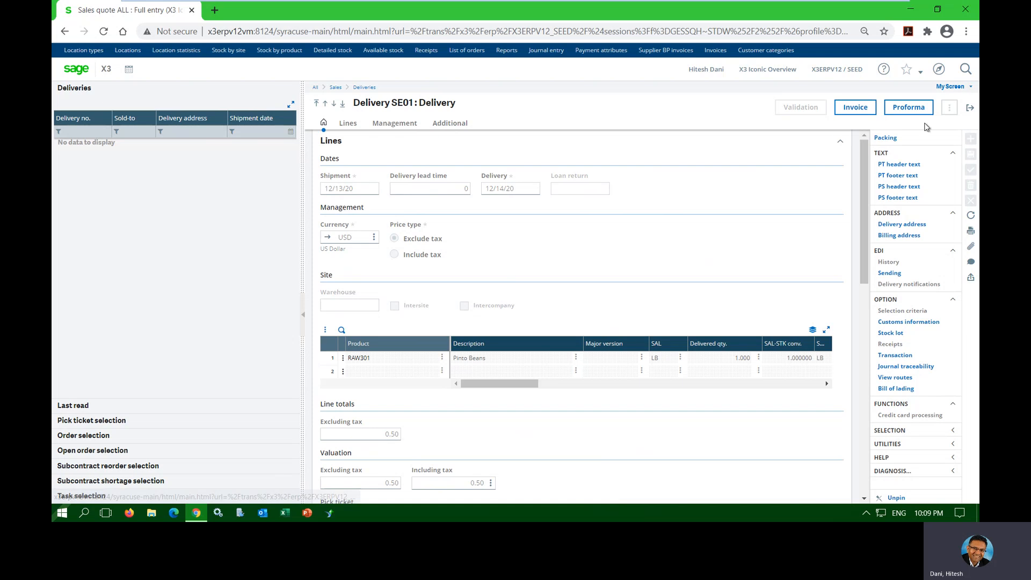
{"action": "left_click", "coordinate": [968, 111]}
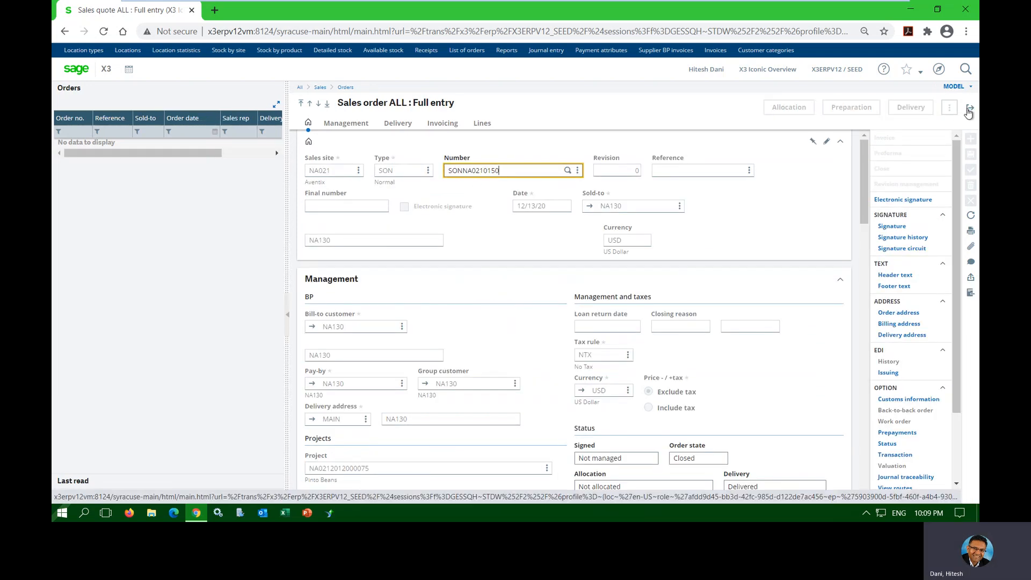
{"action": "left_click", "coordinate": [968, 111]}
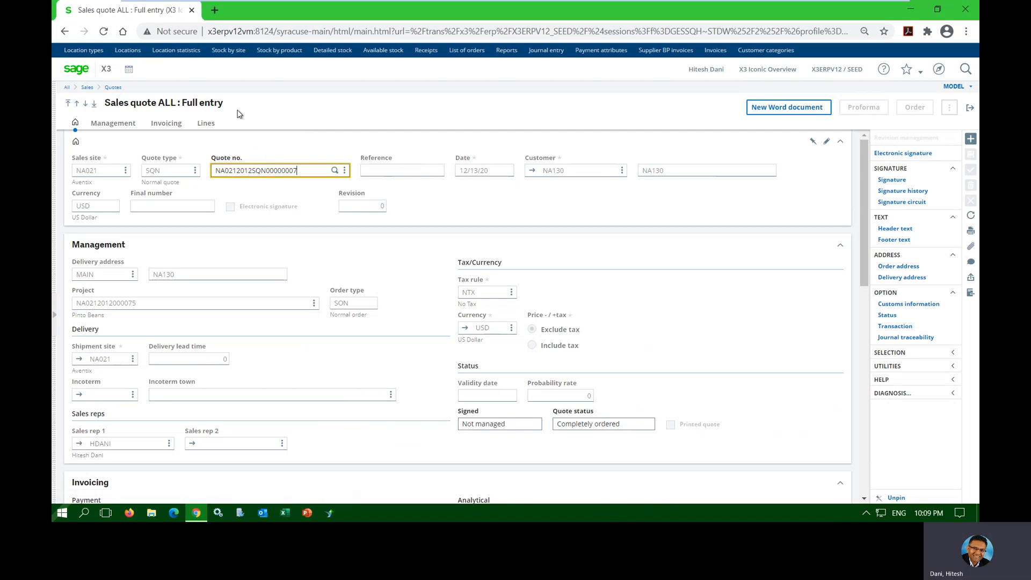
Review the quote's journal traceability through its linked order and delivery, and return to the home page.
{"action": "left_click", "coordinate": [887, 337]}
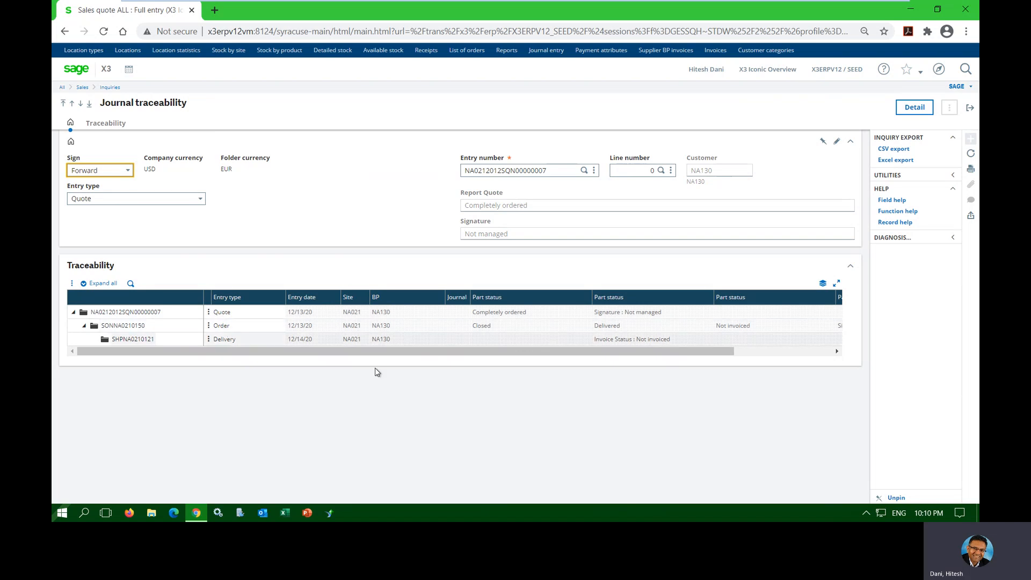
{"action": "left_click", "coordinate": [670, 340]}
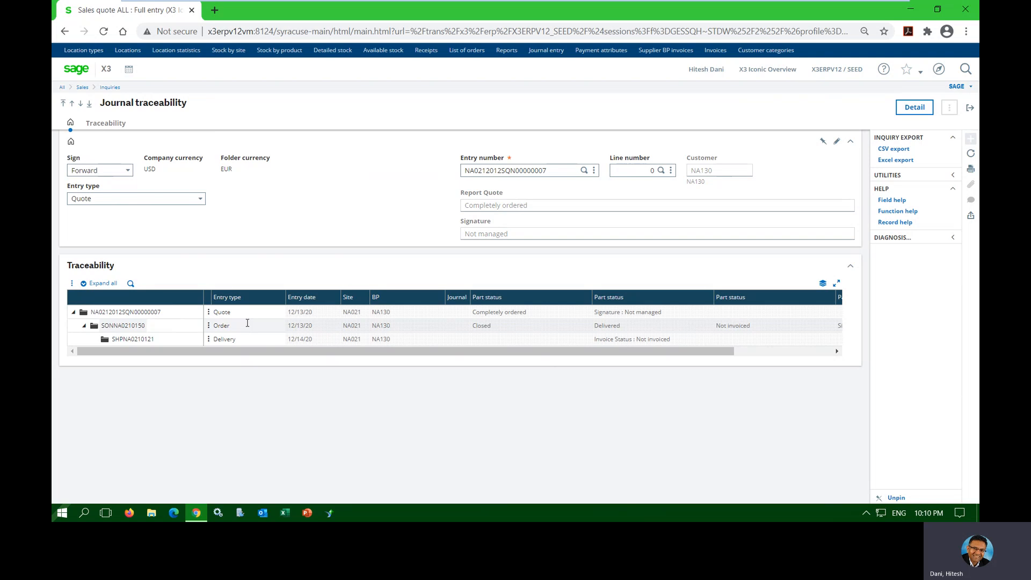
{"action": "left_click", "coordinate": [208, 325]}
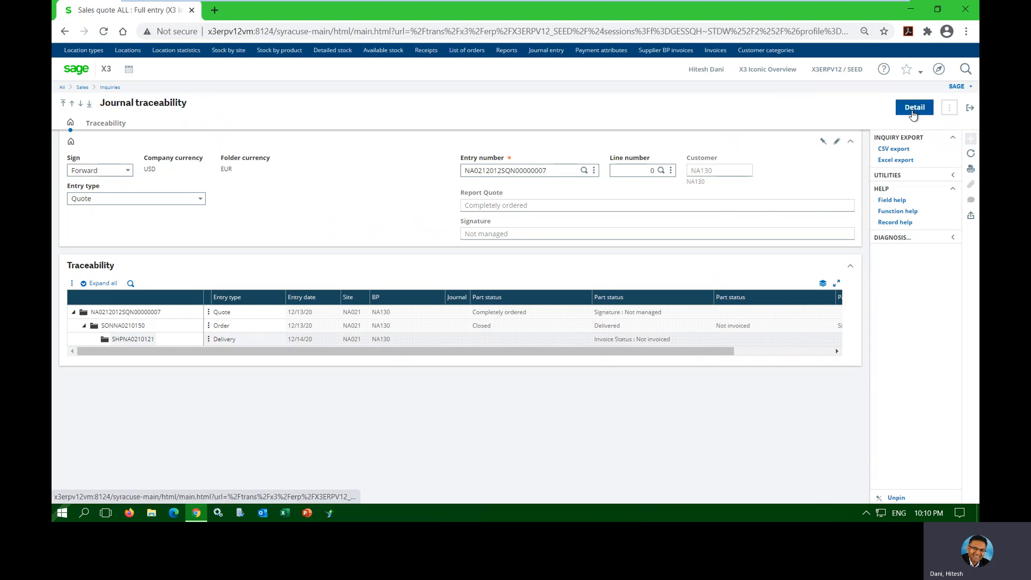
{"action": "left_click", "coordinate": [969, 110]}
{"action": "left_click", "coordinate": [969, 111]}
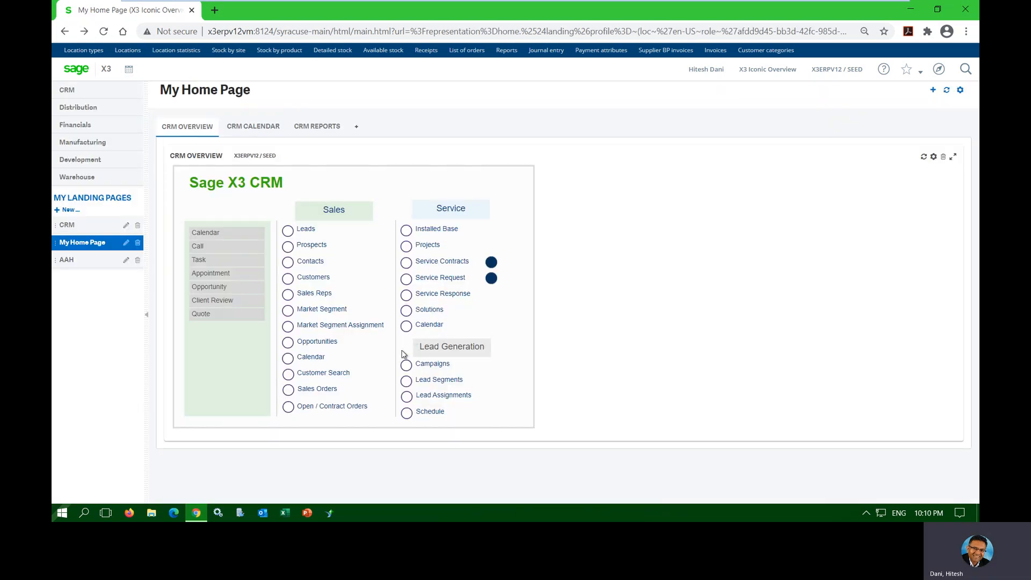
Examine the before-sale stages of the Pinto Beans opportunity, and leave it without keeping any modifications.
{"action": "left_click", "coordinate": [288, 344]}
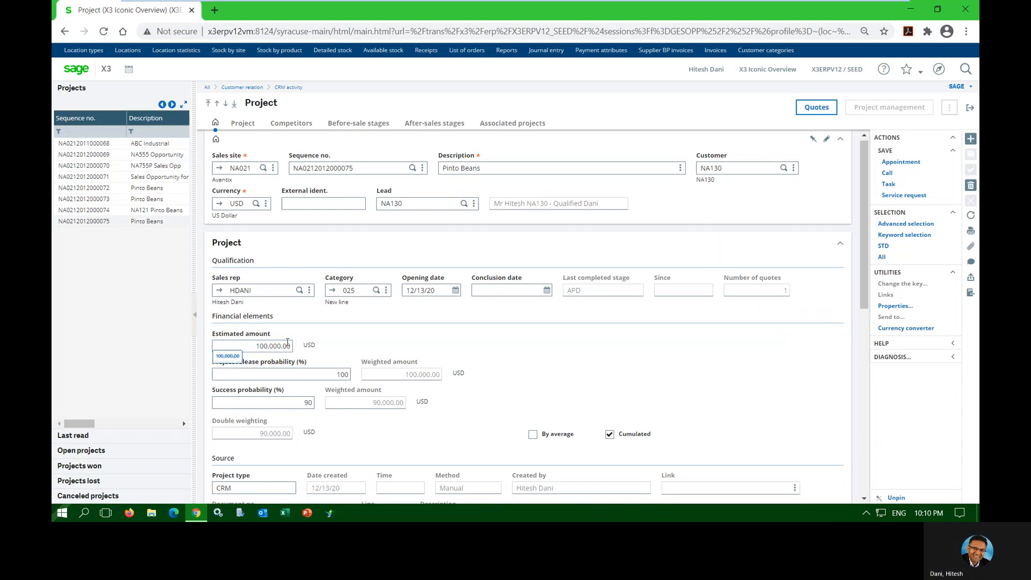
{"action": "scroll", "coordinate": [566, 344], "scroll_direction": "down", "scroll_amount": 2}
{"action": "scroll", "coordinate": [566, 344], "scroll_direction": "down", "scroll_amount": 3}
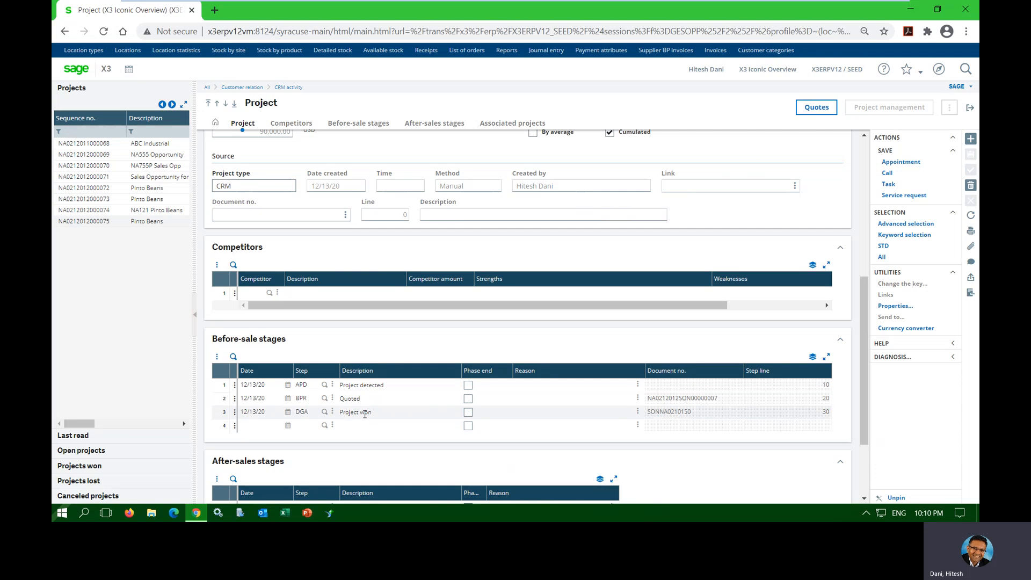
{"action": "left_click", "coordinate": [333, 412]}
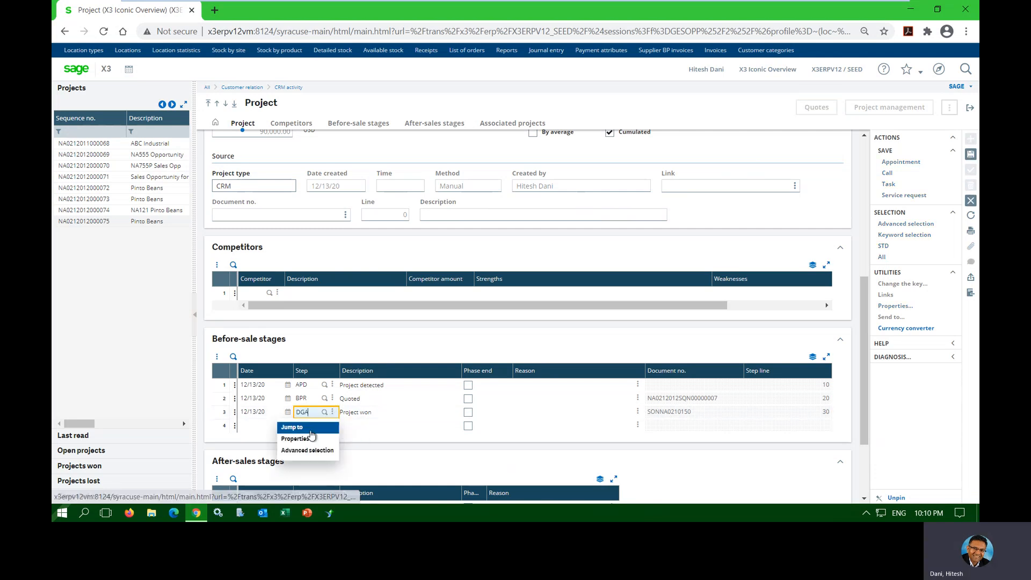
{"action": "left_click", "coordinate": [235, 411]}
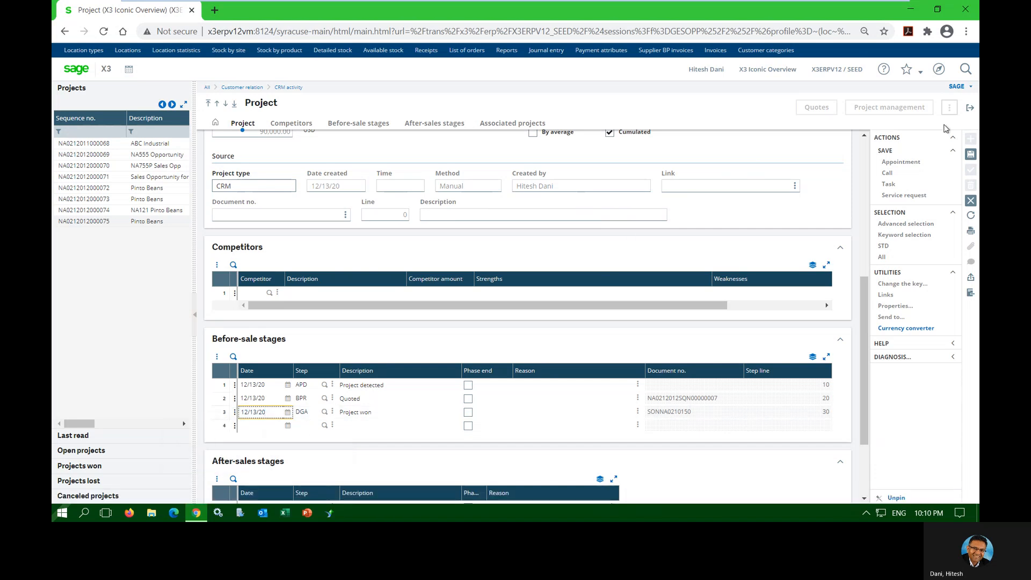
{"action": "left_click", "coordinate": [971, 109]}
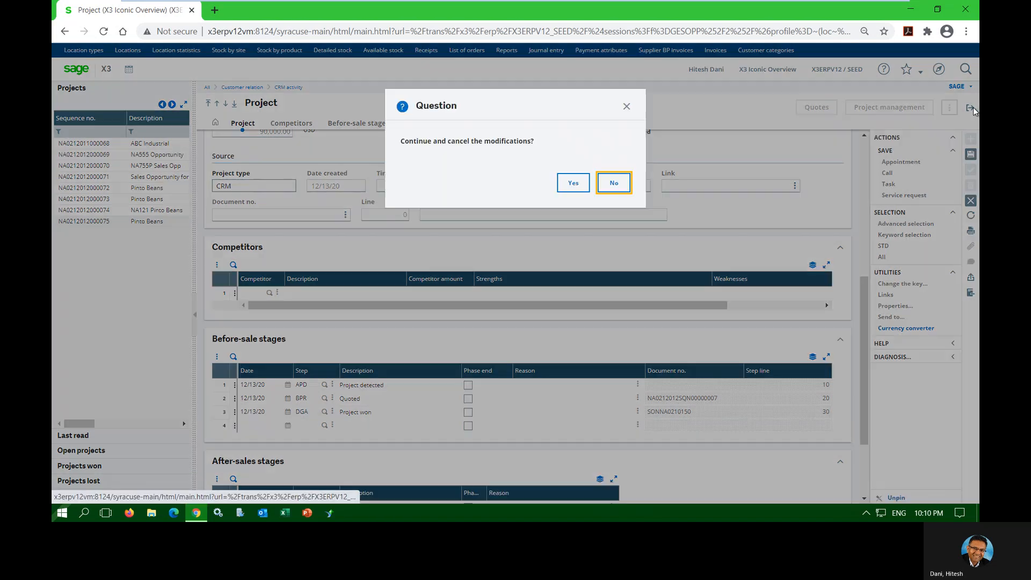
{"action": "left_click", "coordinate": [582, 189]}
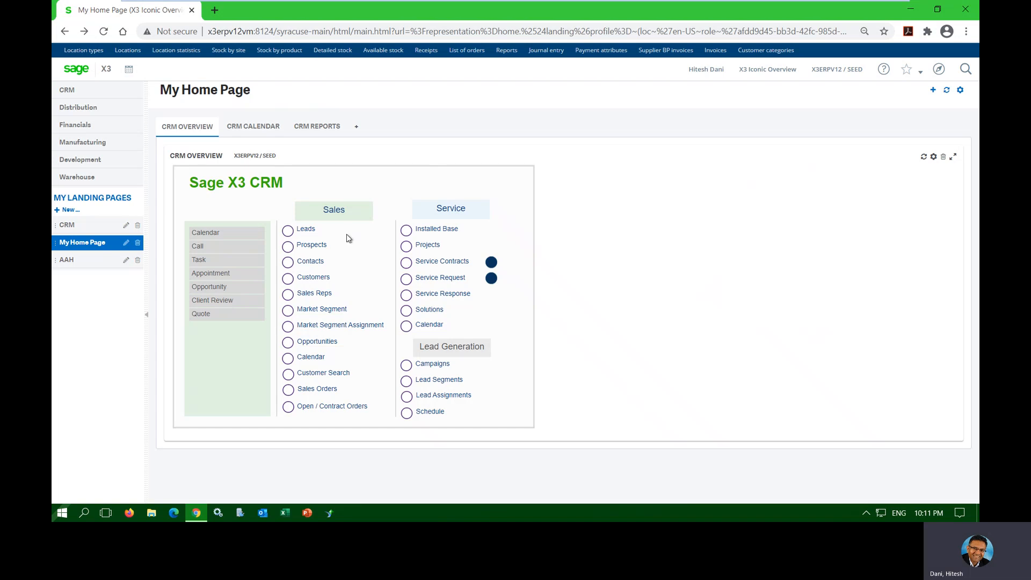
Look over the CRM reports on calls and appointments, and return to the CRM overview.
{"action": "left_click", "coordinate": [310, 128]}
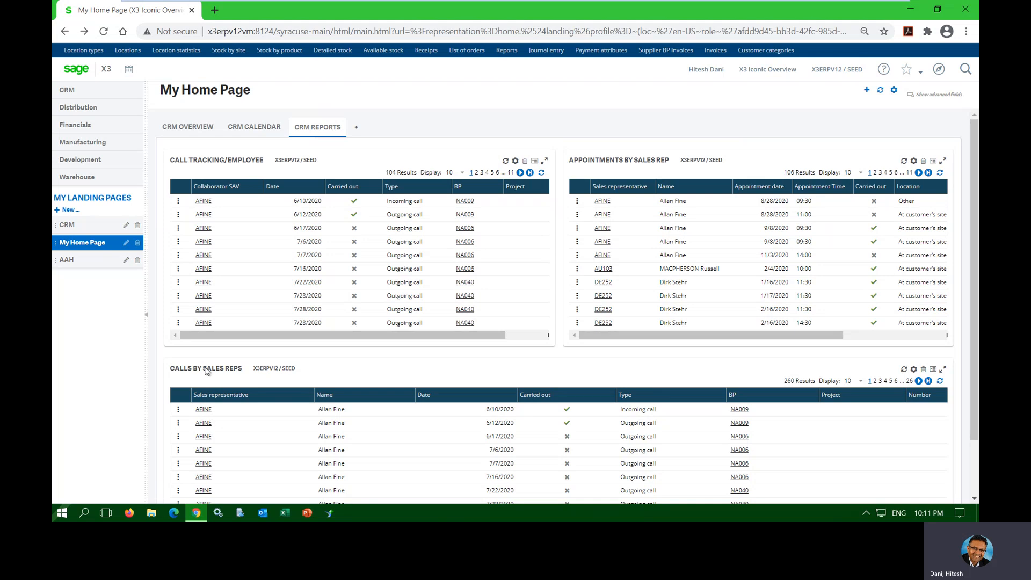
{"action": "left_click", "coordinate": [195, 135]}
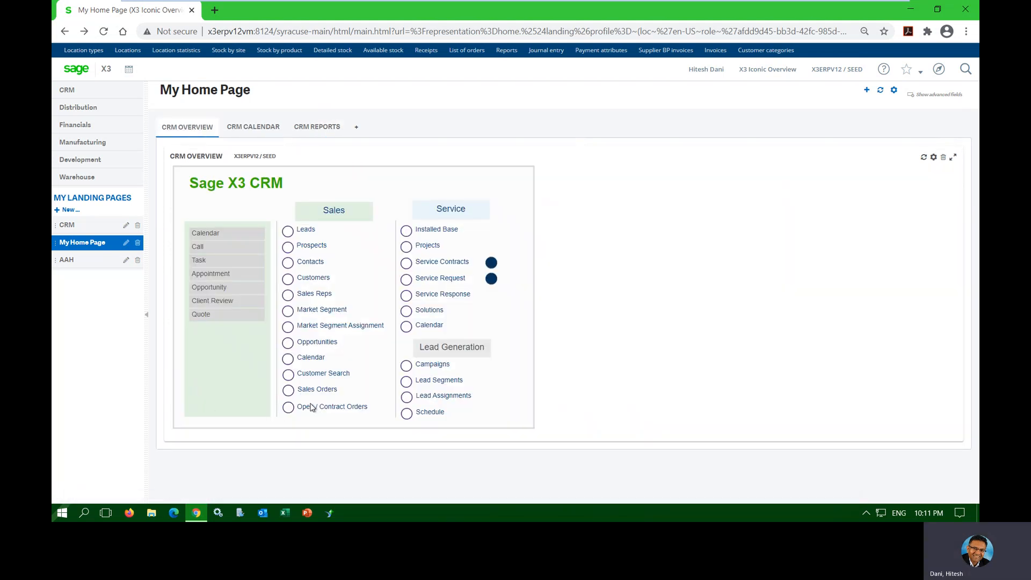
Find customer NA130 with Customer search, and examine the address and contact details of the match.
{"action": "left_click", "coordinate": [288, 376]}
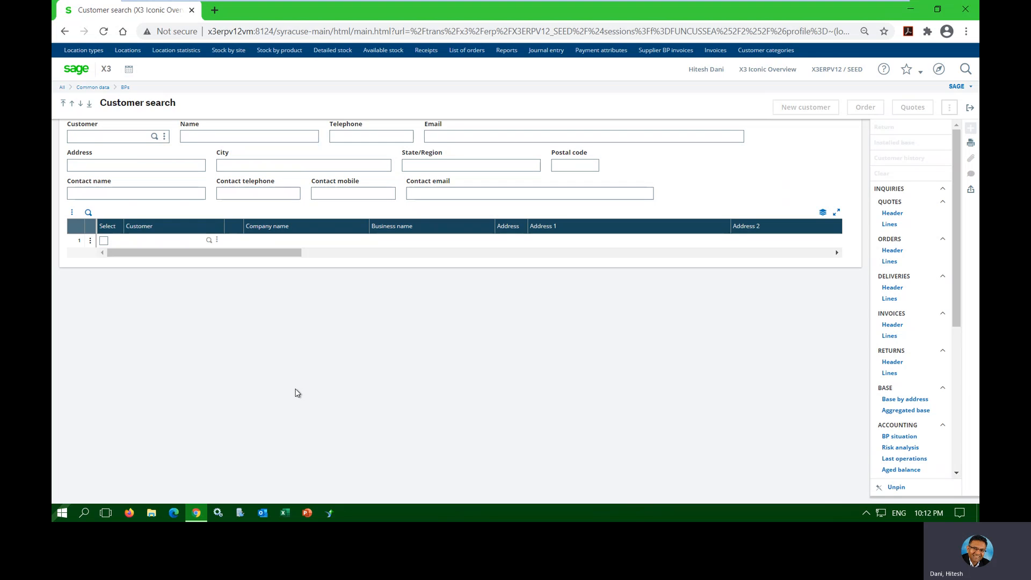
{"action": "left_click", "coordinate": [114, 138]}
{"action": "type", "text": "NA"}
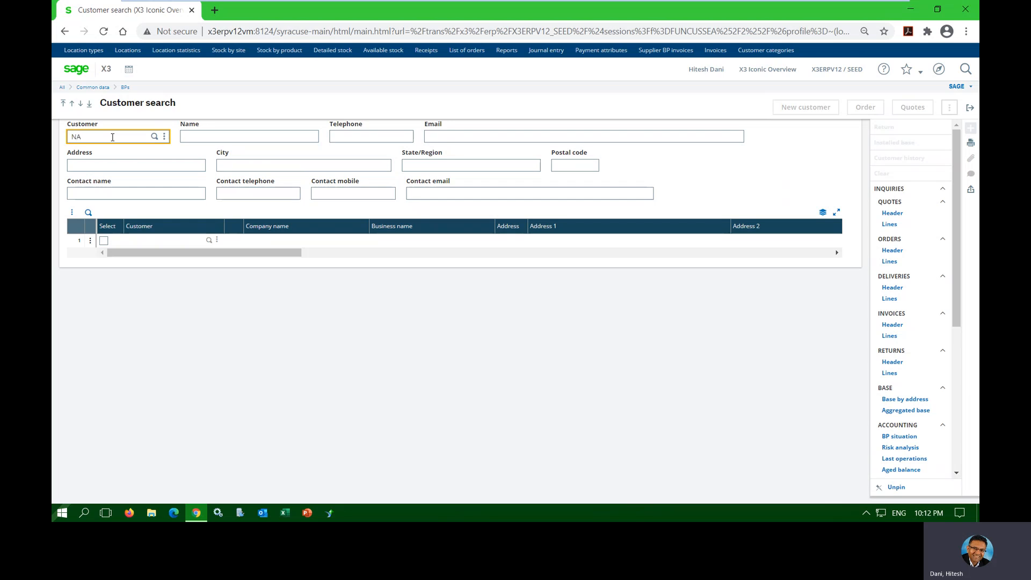
{"action": "type", "text": "130"}
{"action": "key", "text": "Tab"}
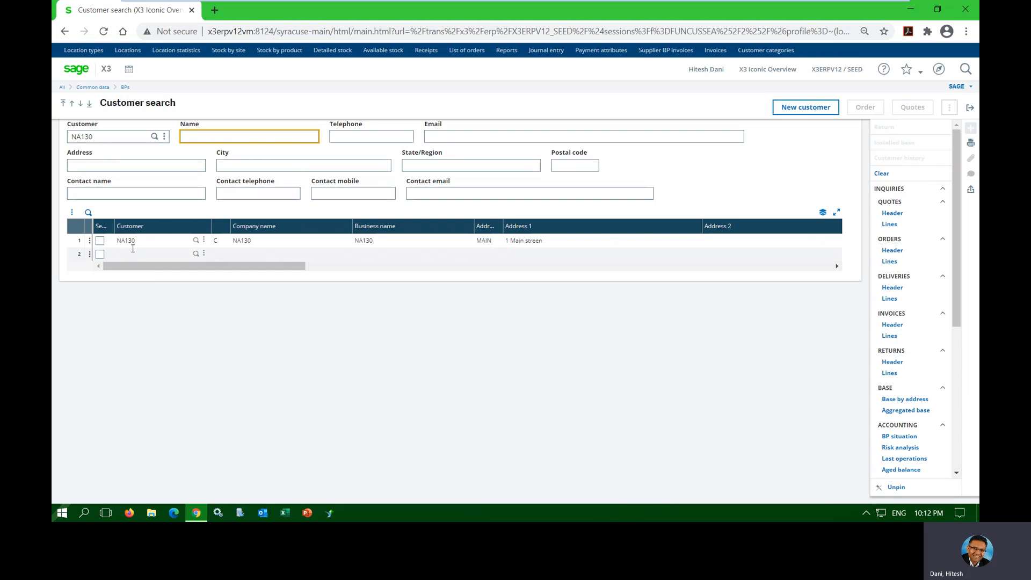
{"action": "left_click_drag", "start_coordinate": [201, 265], "coordinate": [607, 285]}
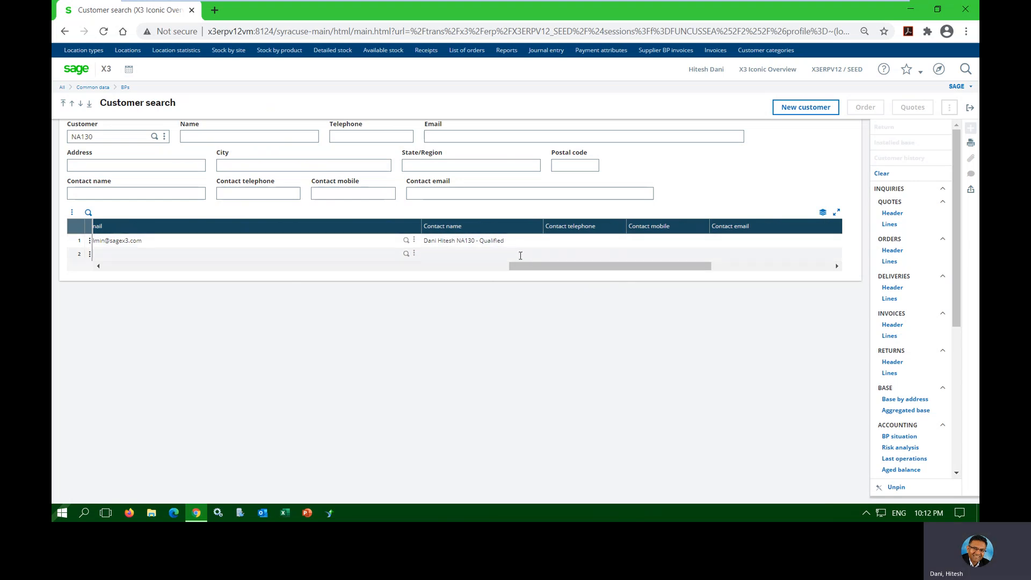
{"action": "left_click_drag", "start_coordinate": [530, 265], "coordinate": [106, 274]}
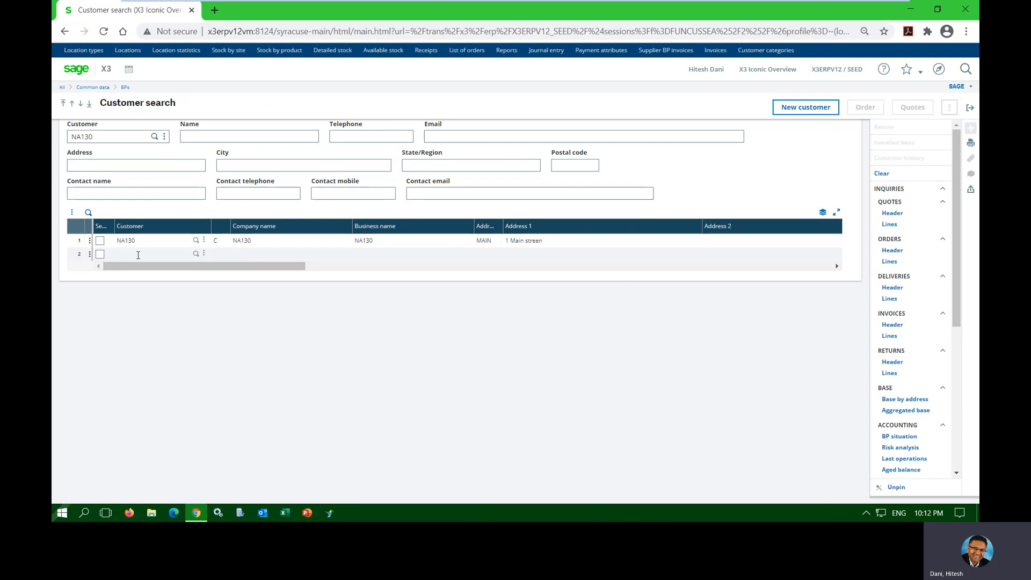
Review the customer history of NA130, covering both actions performed and actions to perform, and close it.
{"action": "left_click", "coordinate": [100, 241]}
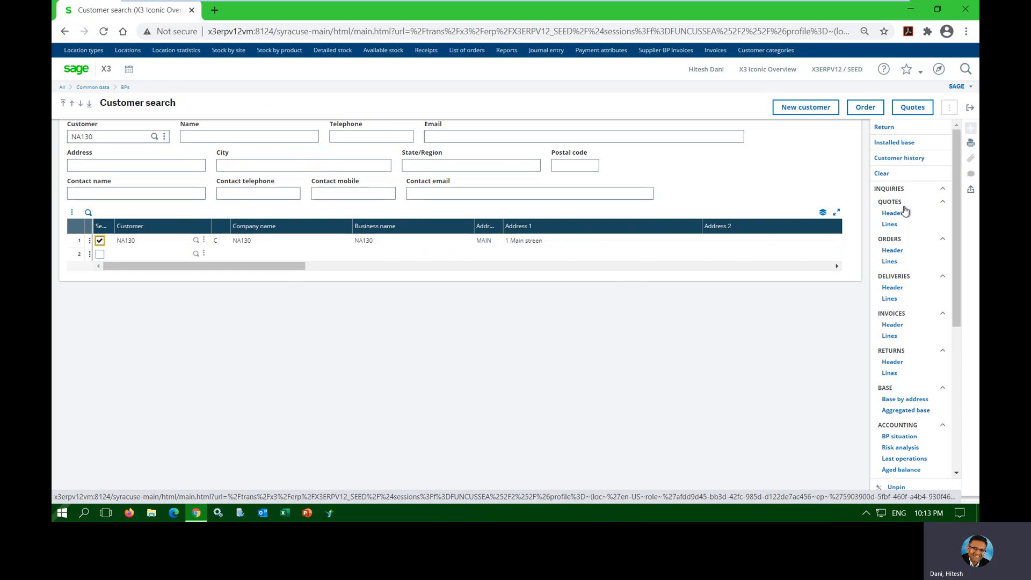
{"action": "left_click", "coordinate": [897, 162]}
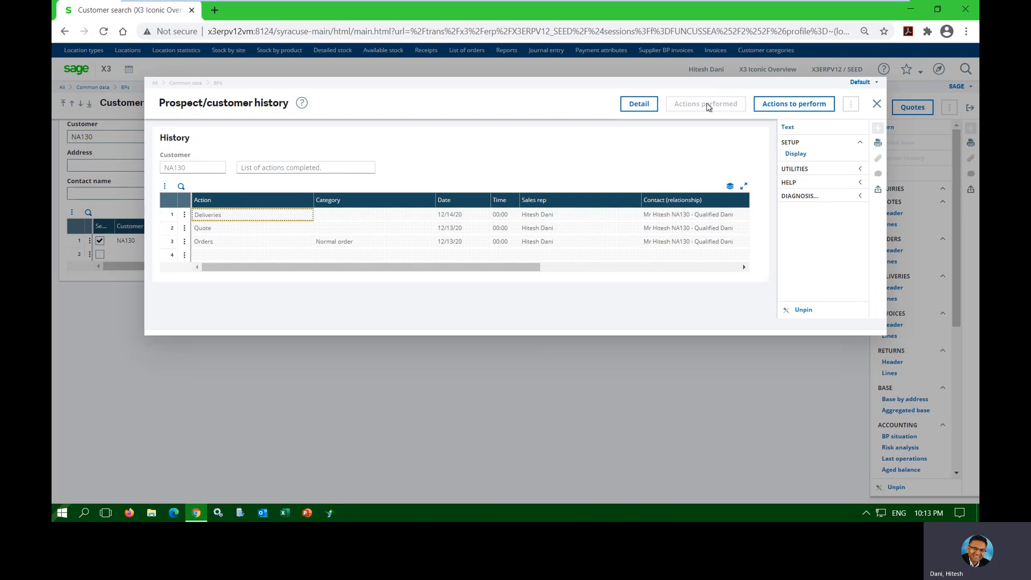
{"action": "left_click", "coordinate": [785, 105]}
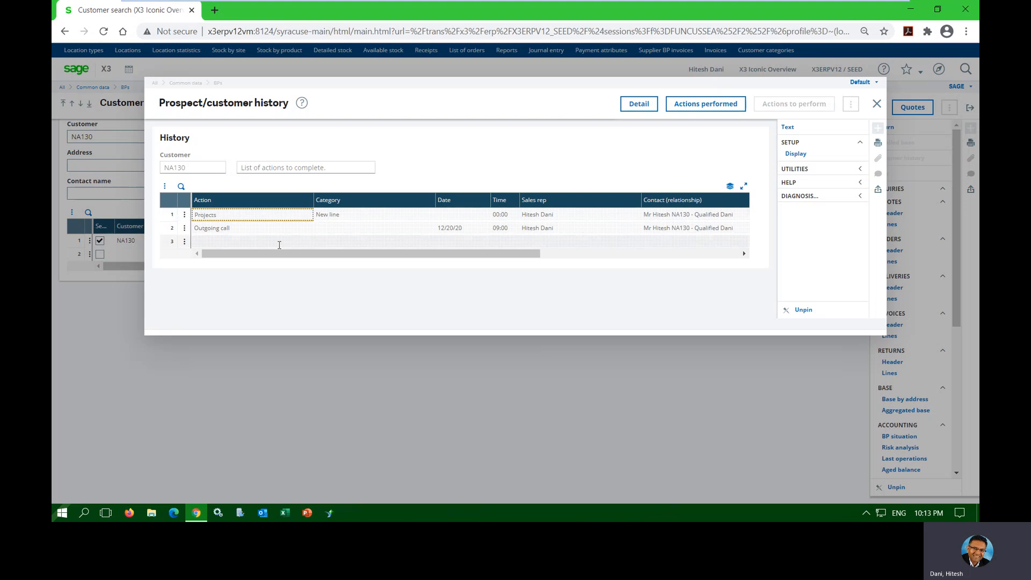
{"action": "left_click_drag", "start_coordinate": [283, 255], "coordinate": [315, 263]}
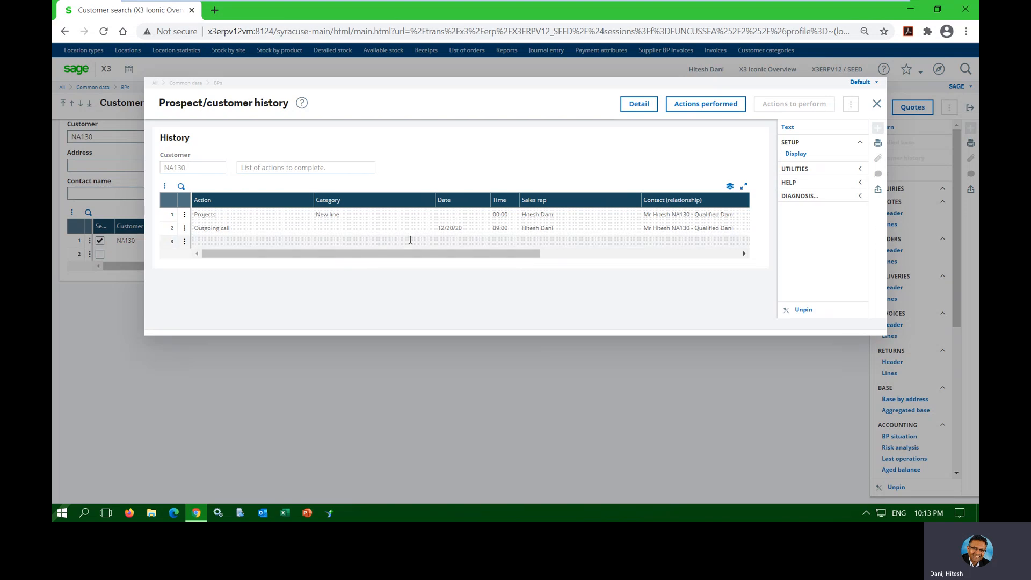
{"action": "left_click", "coordinate": [239, 215]}
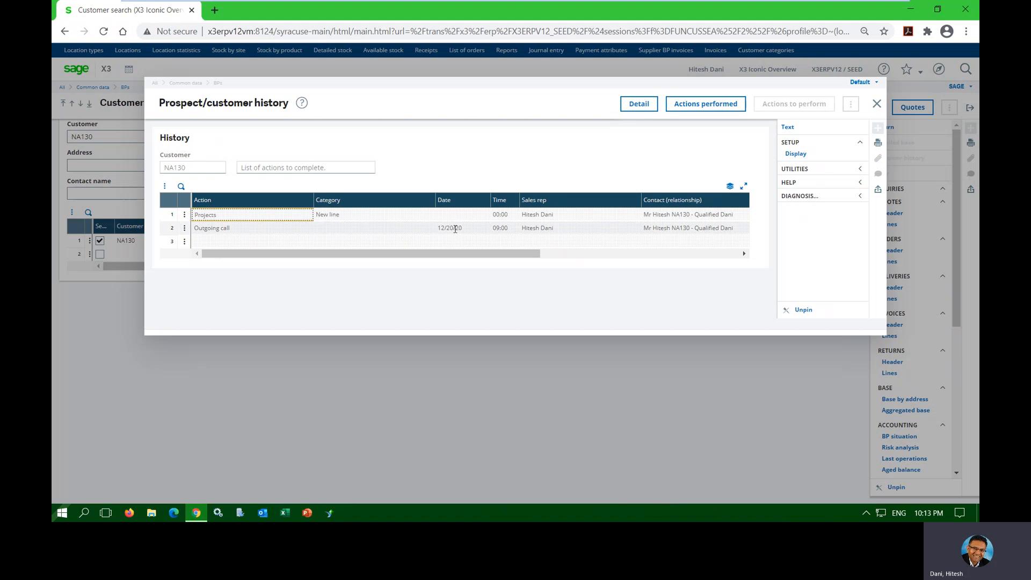
{"action": "left_click", "coordinate": [876, 105]}
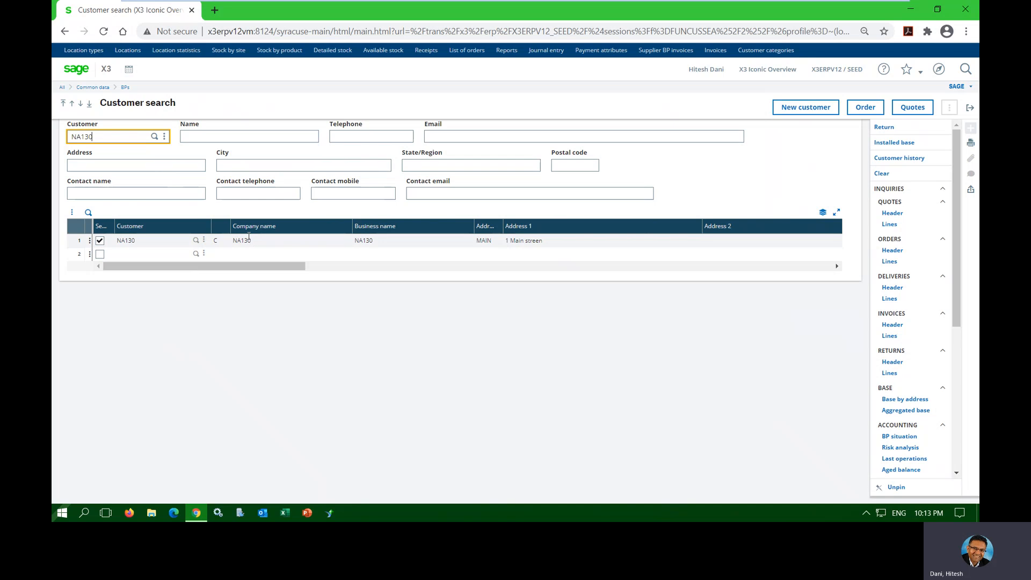
Search for customer NA009 instead, and open the customer history of its first ABC Industrial entry.
{"action": "left_click_drag", "start_coordinate": [98, 138], "coordinate": [64, 136]}
{"action": "type", "text": "N"}
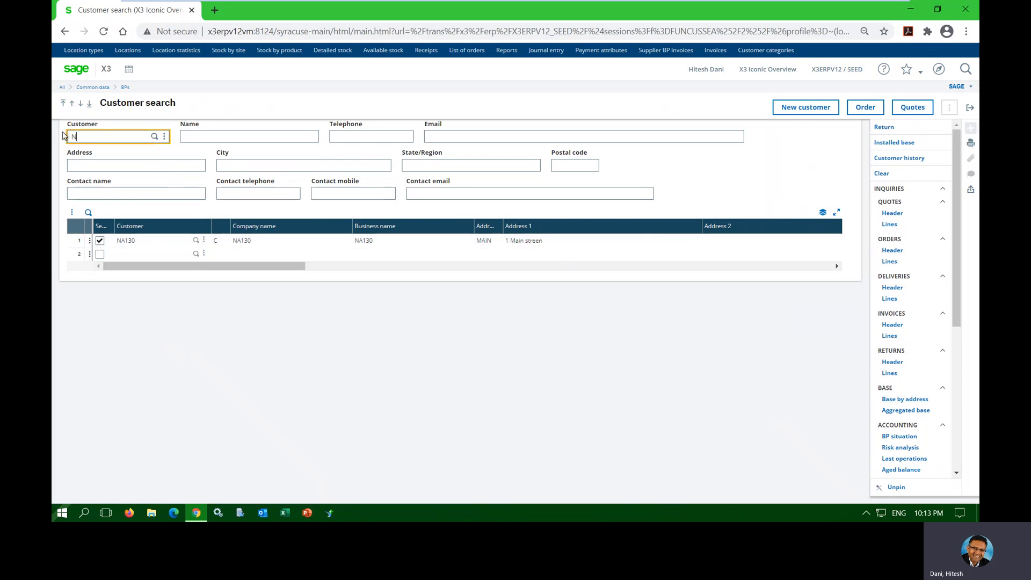
{"action": "type", "text": "A009"}
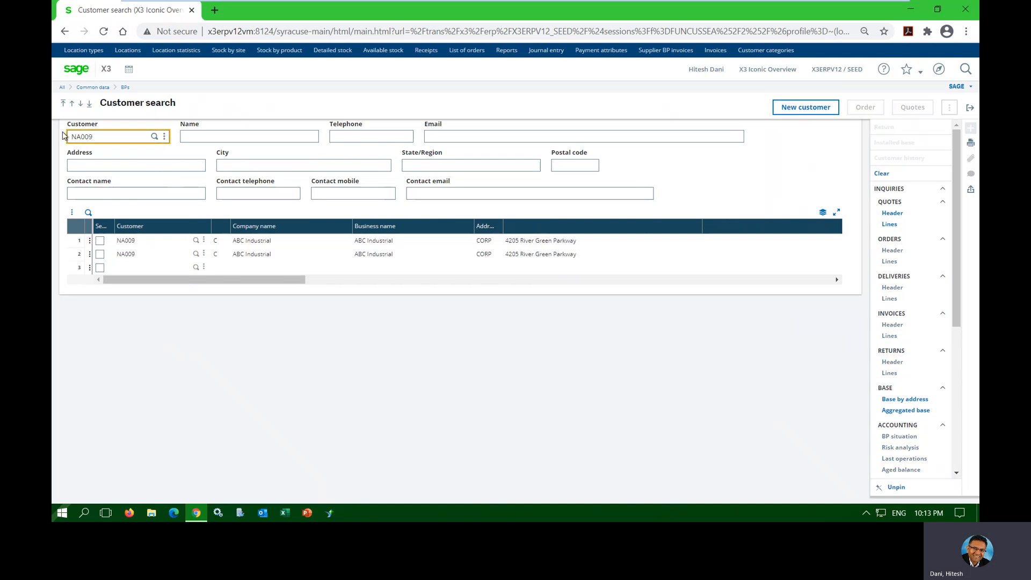
{"action": "left_click", "coordinate": [100, 243]}
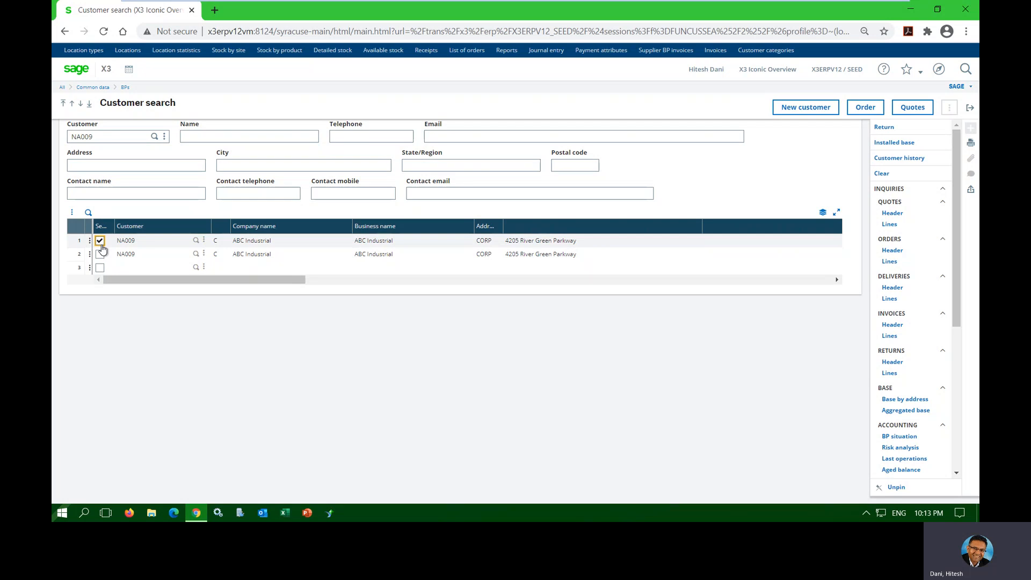
{"action": "left_click", "coordinate": [903, 161]}
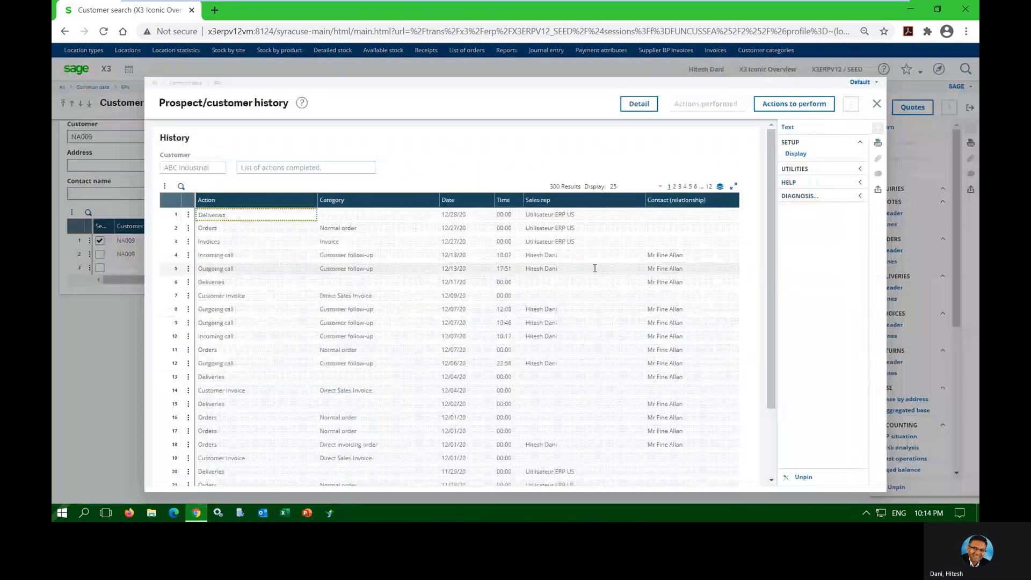
Review the actions performed and the actions to perform in the ABC Industrial customer history, and close the history.
{"action": "scroll", "coordinate": [582, 263], "scroll_direction": "down", "scroll_amount": 2}
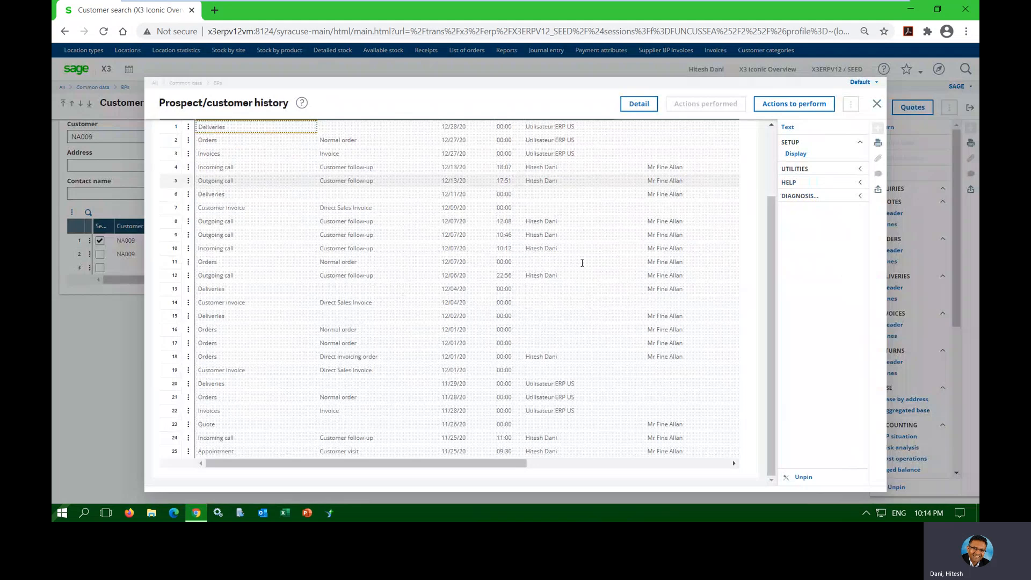
{"action": "scroll", "coordinate": [582, 262], "scroll_direction": "up", "scroll_amount": 2}
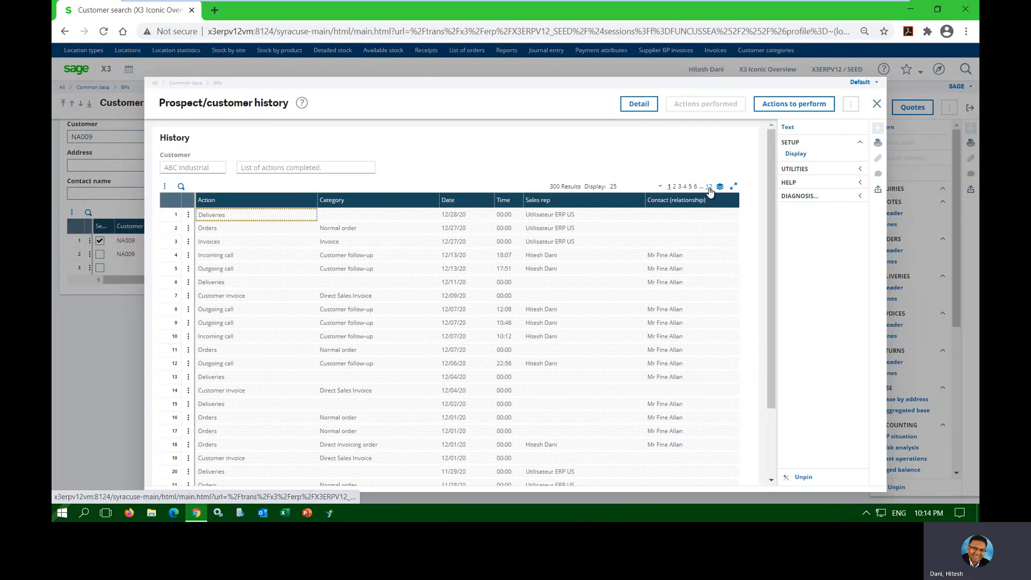
{"action": "left_click", "coordinate": [771, 114]}
{"action": "scroll", "coordinate": [544, 253], "scroll_direction": "down", "scroll_amount": 1}
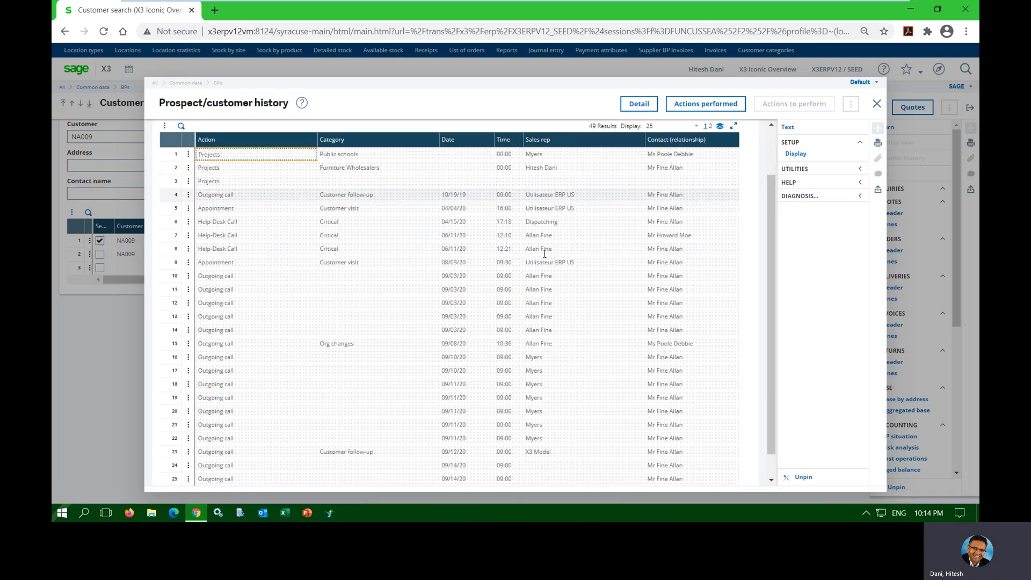
{"action": "scroll", "coordinate": [544, 253], "scroll_direction": "up", "scroll_amount": 1}
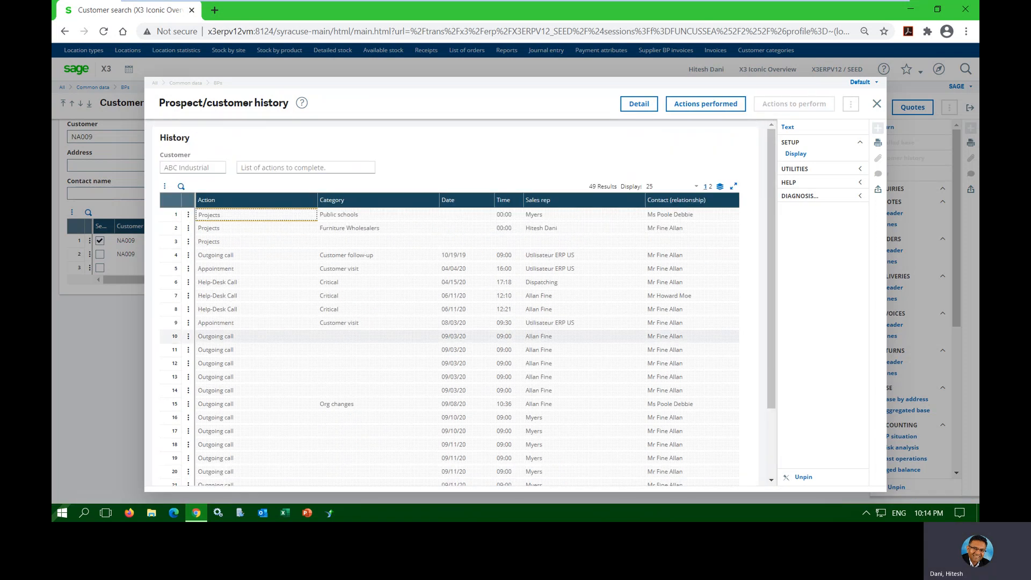
{"action": "left_click", "coordinate": [876, 105]}
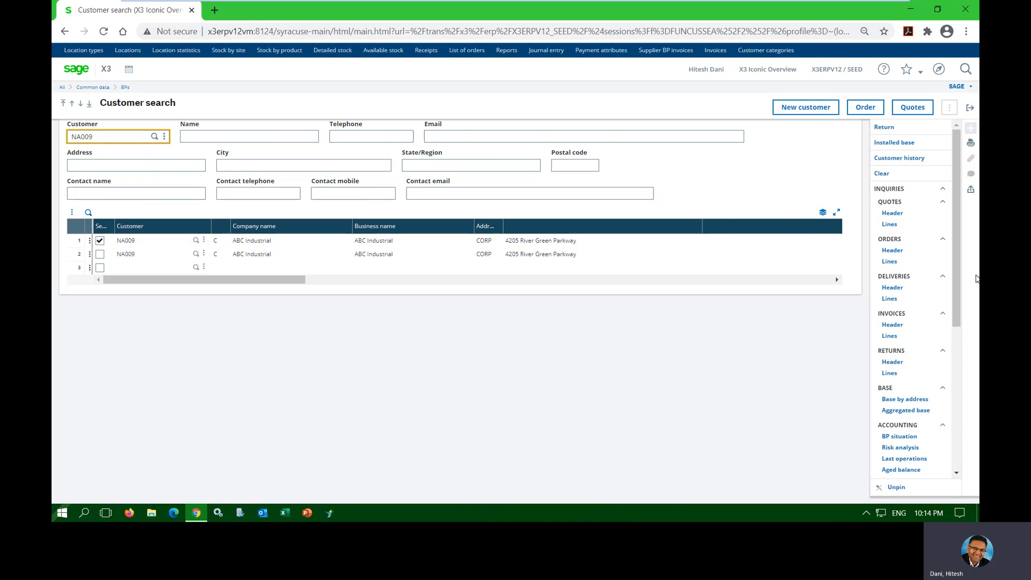
Open the BP situation inquiry for NA009 and examine its open item schedule, including the totals by intervals and the amount chart.
{"action": "left_click_drag", "start_coordinate": [955, 240], "coordinate": [955, 338]}
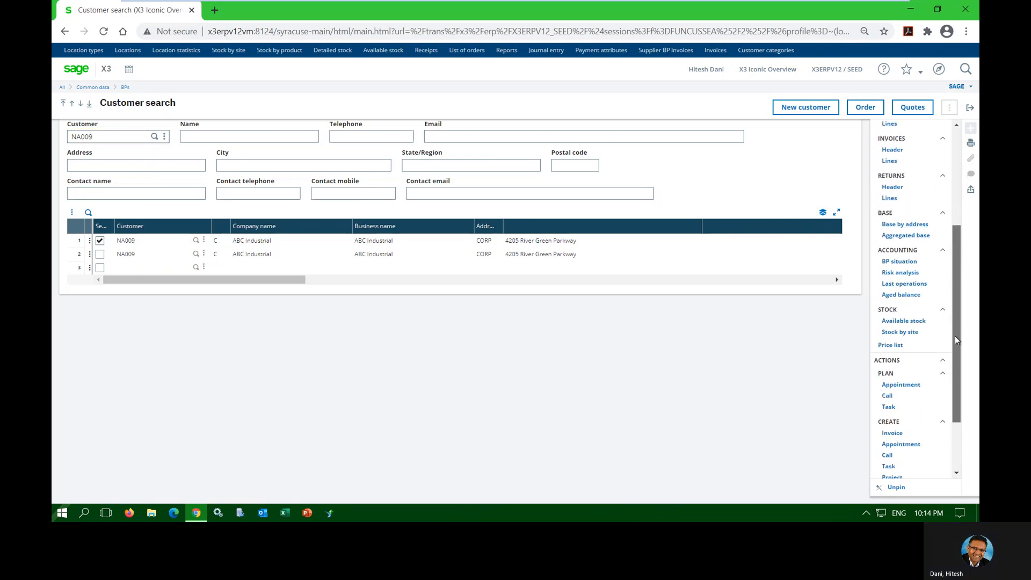
{"action": "left_click", "coordinate": [901, 262]}
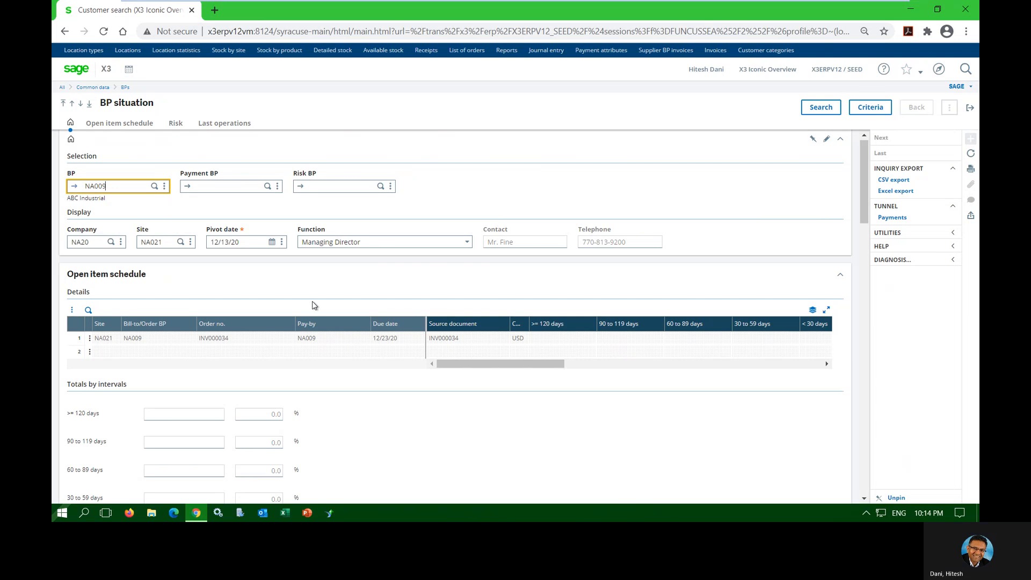
{"action": "scroll", "coordinate": [312, 305], "scroll_direction": "down", "scroll_amount": 3}
{"action": "scroll", "coordinate": [420, 348], "scroll_direction": "down", "scroll_amount": 1}
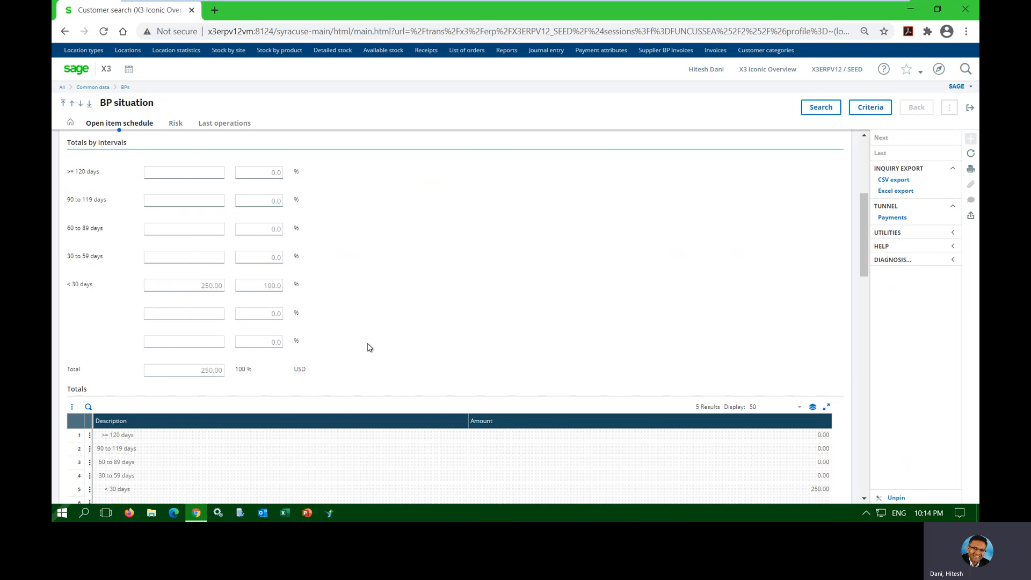
{"action": "scroll", "coordinate": [221, 327], "scroll_direction": "down", "scroll_amount": 3}
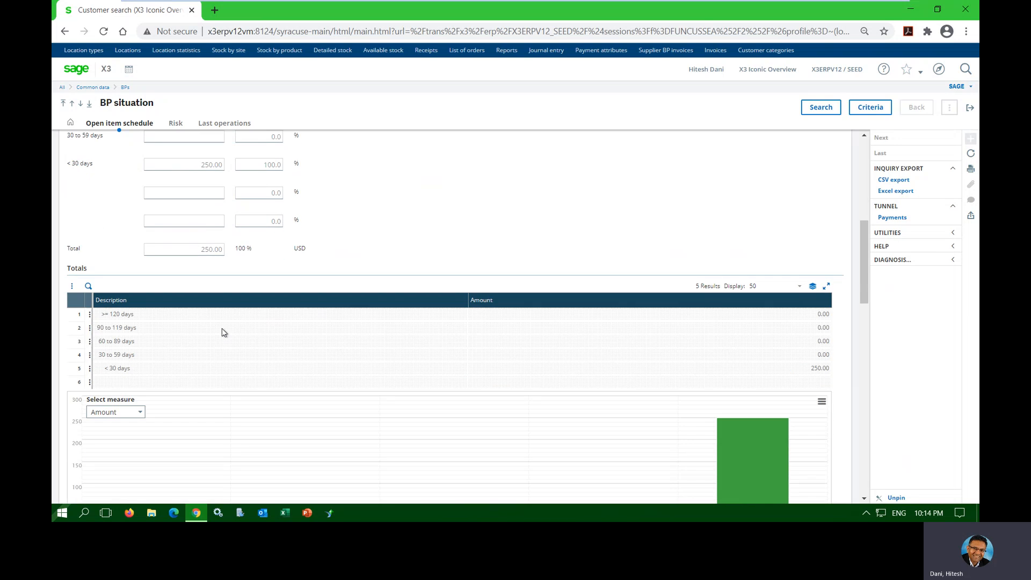
{"action": "scroll", "coordinate": [660, 454], "scroll_direction": "down", "scroll_amount": 1}
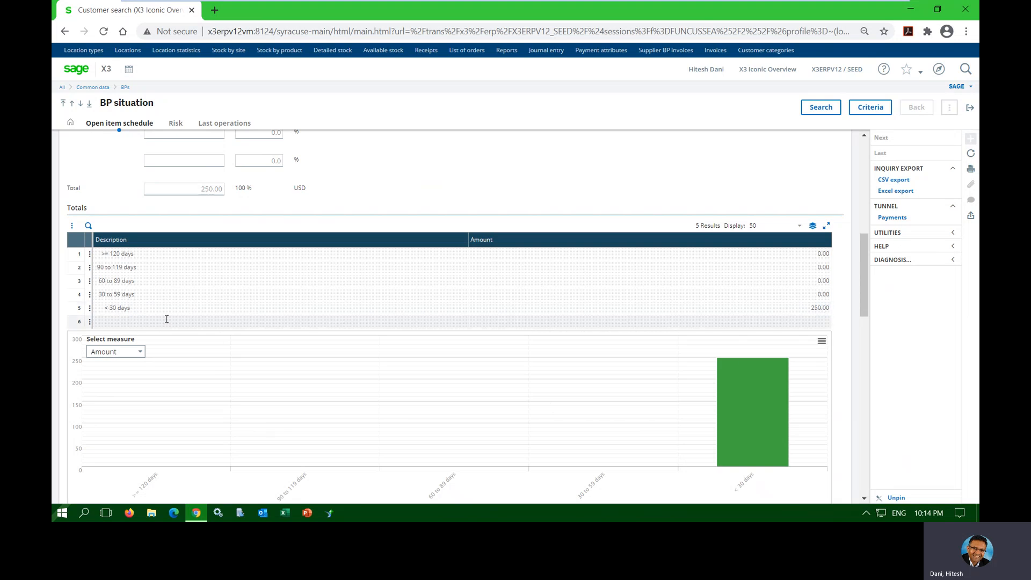
Examine the risk and last operations sections of the BP situation, and exit to the CRM overview on the home page.
{"action": "scroll", "coordinate": [142, 306], "scroll_direction": "down", "scroll_amount": 10}
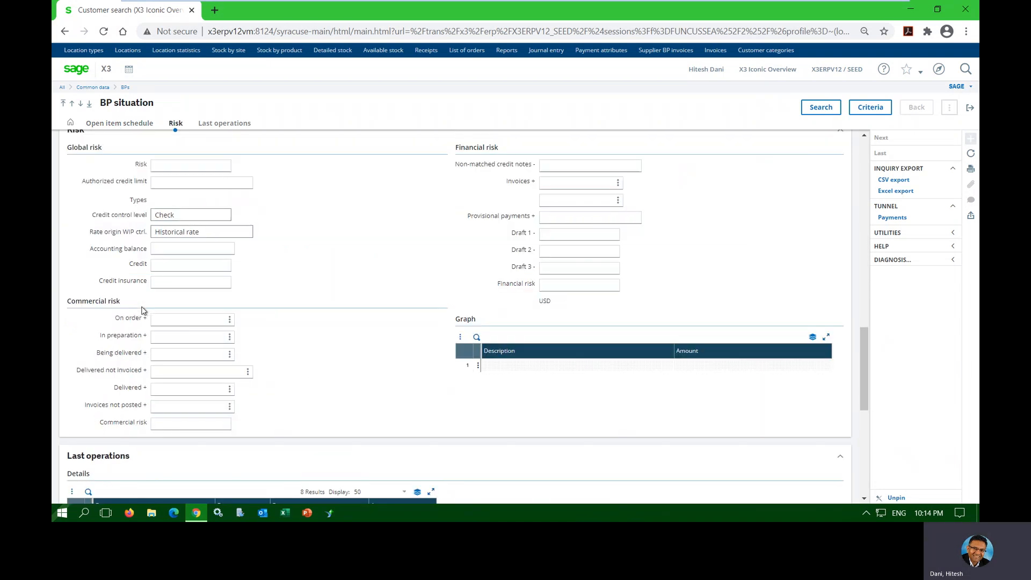
{"action": "scroll", "coordinate": [143, 310], "scroll_direction": "down", "scroll_amount": 5}
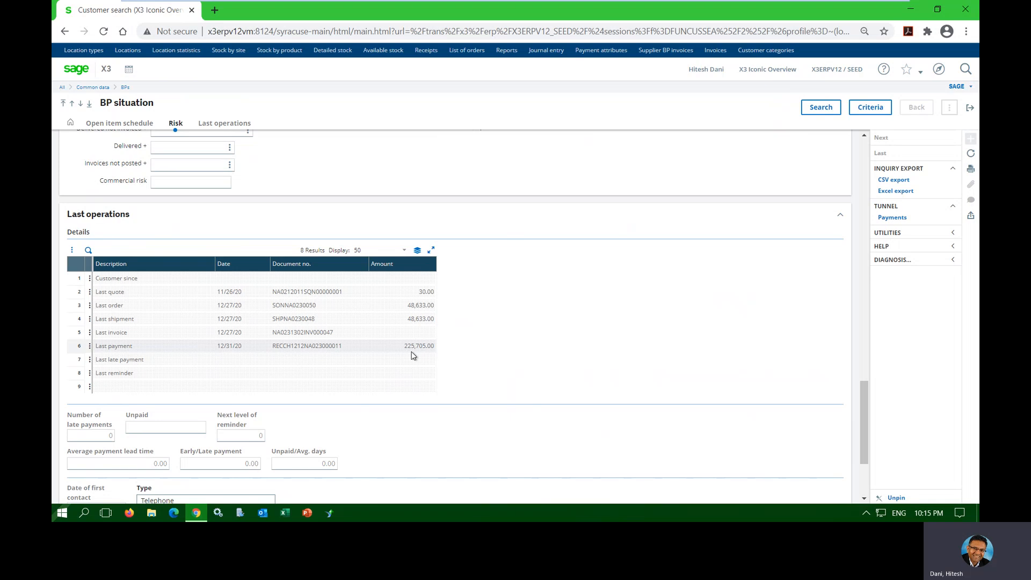
{"action": "left_click", "coordinate": [970, 107]}
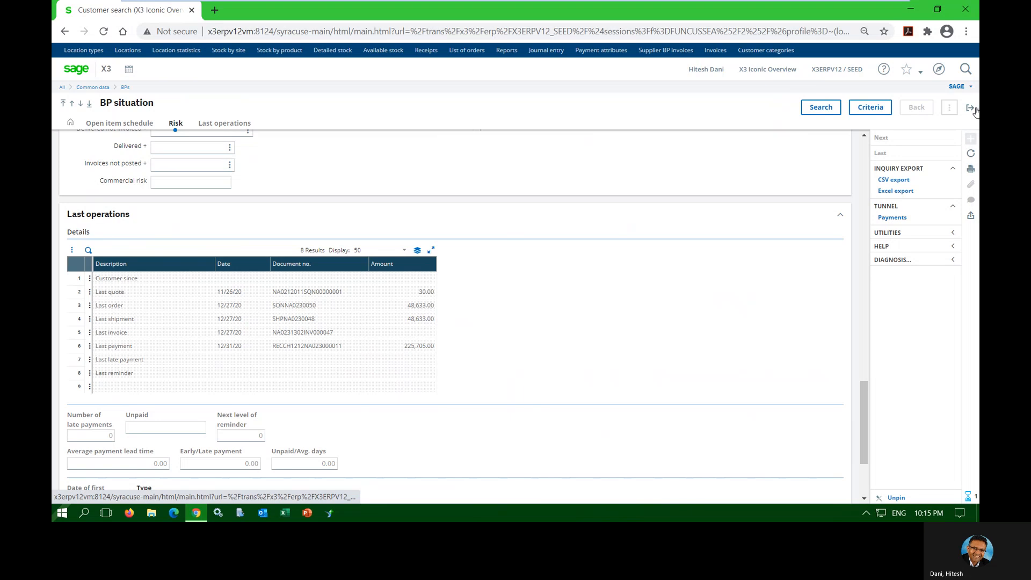
{"action": "left_click", "coordinate": [970, 108]}
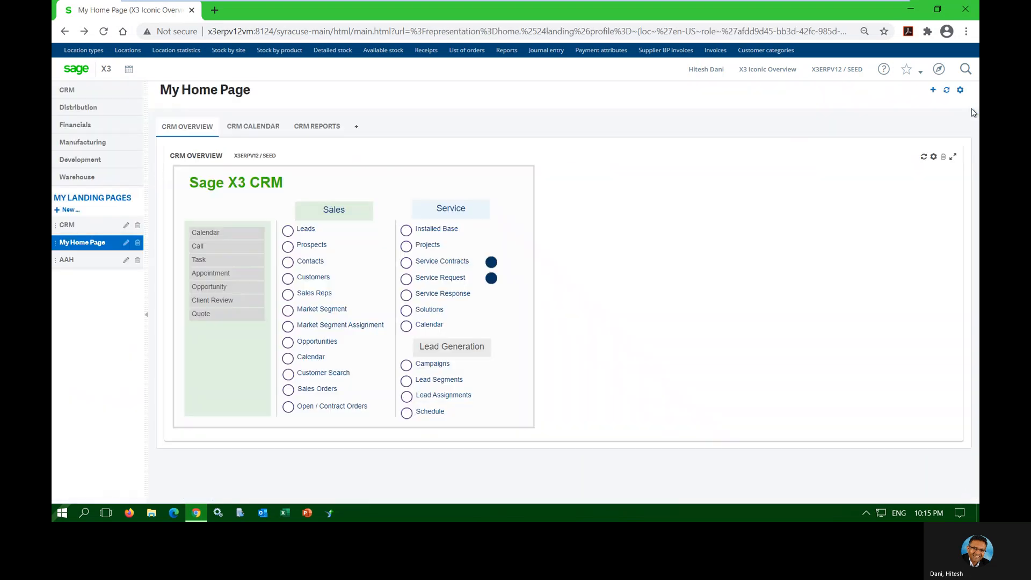